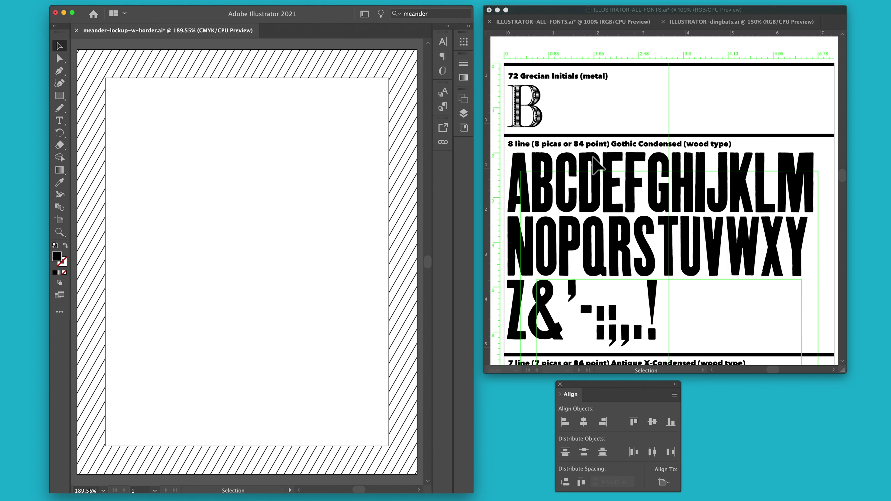
View the font specimen document at 100% and examine its wood type alphabets, from the Grecian initials through Goudy
click(633, 114)
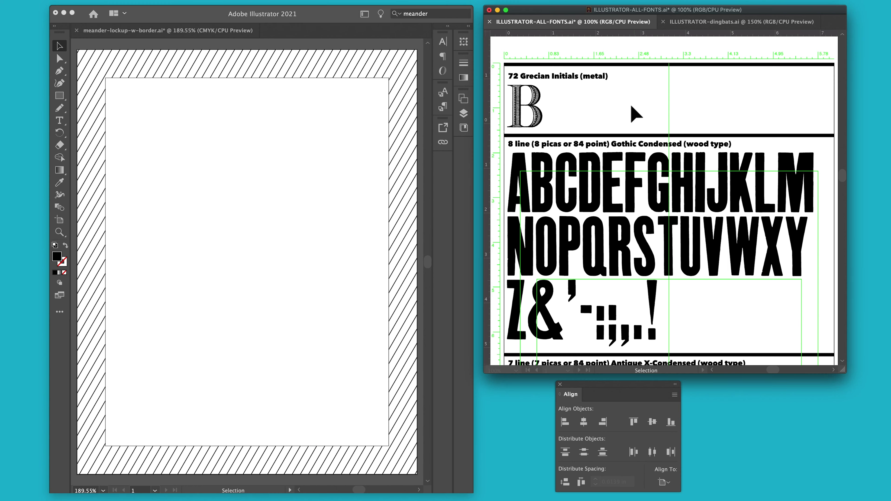
key(super+0)
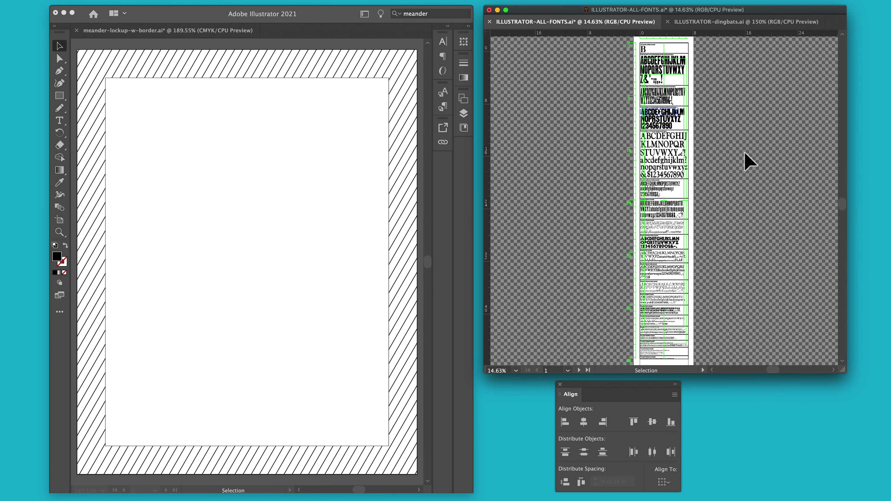
click(502, 371)
text(100)
key(Return)
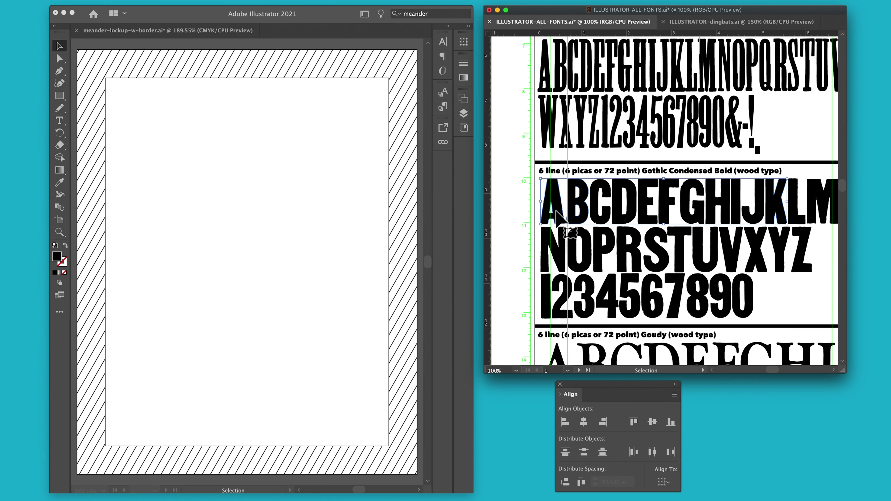
scroll(844, 197, down, 5)
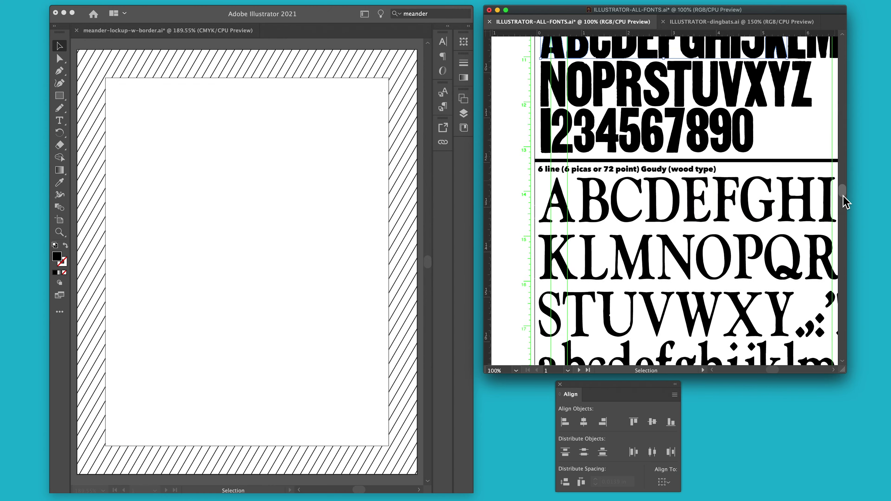
scroll(844, 189, down, 15)
scroll(844, 167, down, 10)
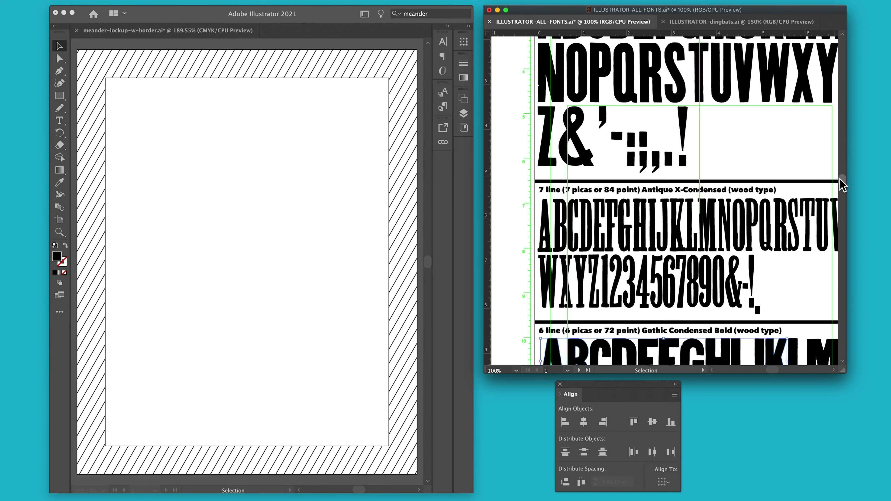
scroll(842, 185, down, 2)
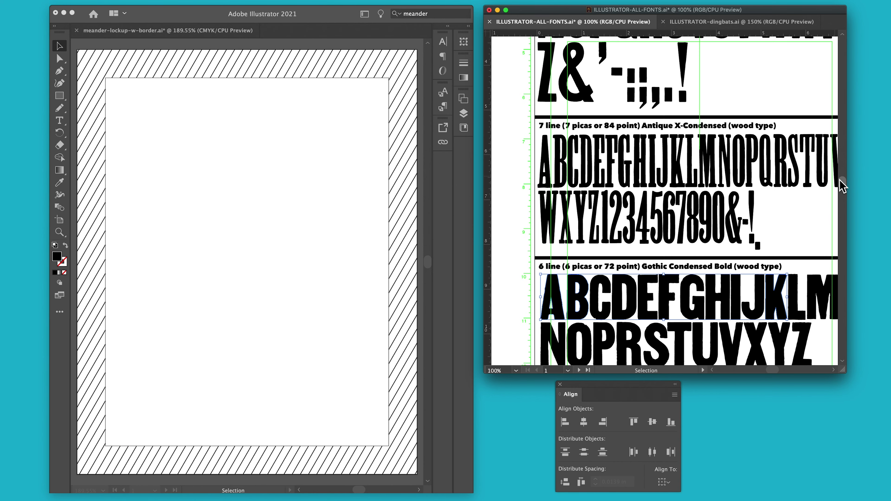
mouse_move(842, 185)
mouse_down()
mouse_move(843, 215)
mouse_move(842, 176)
mouse_up()
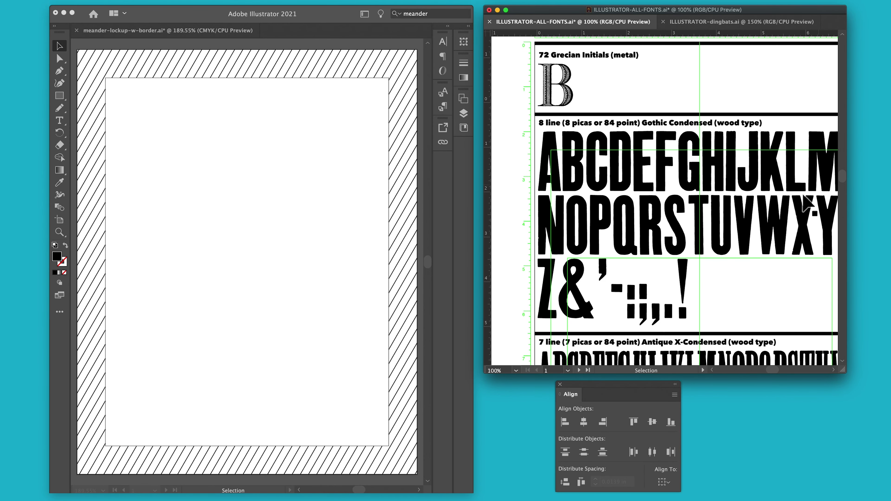
scroll(770, 224, right, 3)
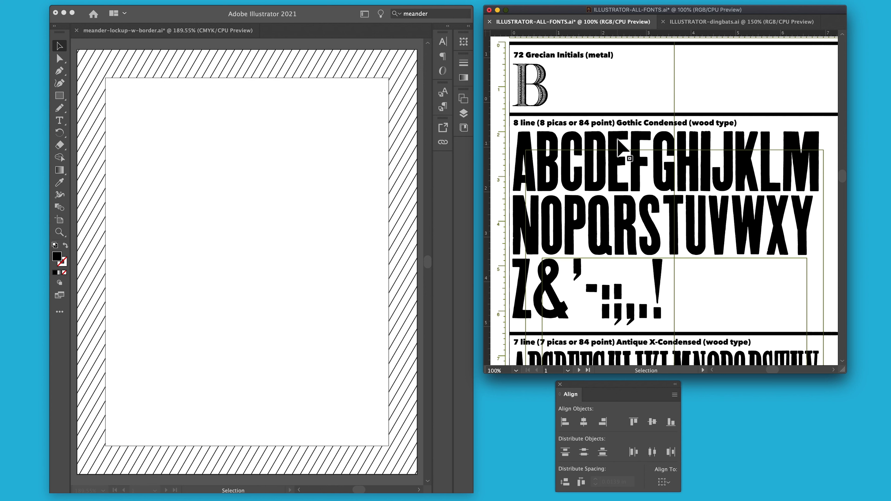
Copy the letters A, B, C and K from the 8 line Gothic Condensed alphabet into the lockup document, inside the border's inner frame
click(555, 169)
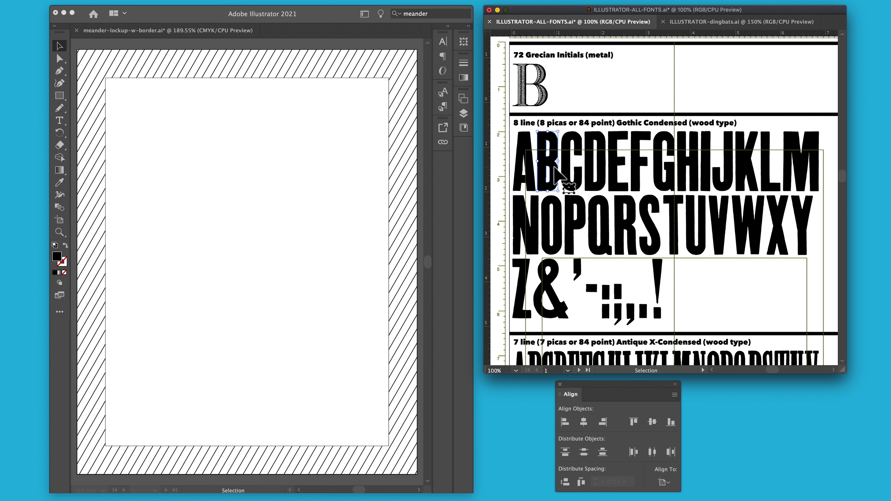
shift+click(525, 142)
shift+click(570, 142)
shift+click(745, 160)
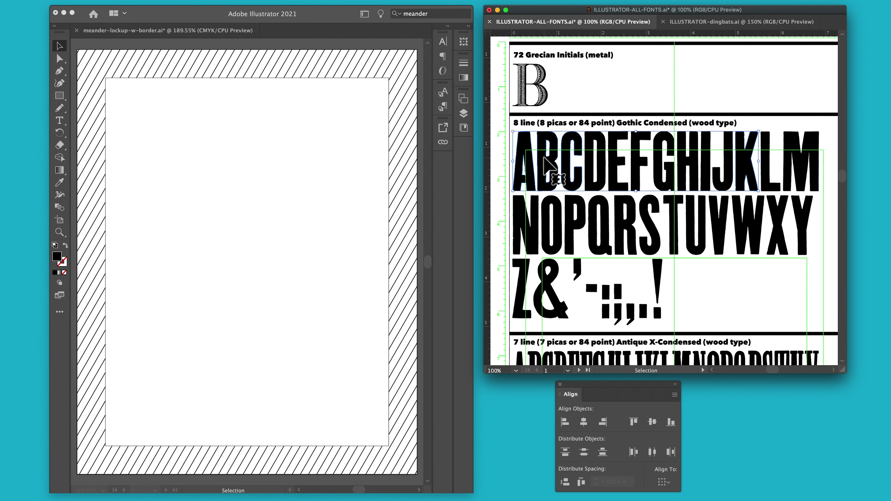
key(a)
key(v)
click(280, 180)
key(a)
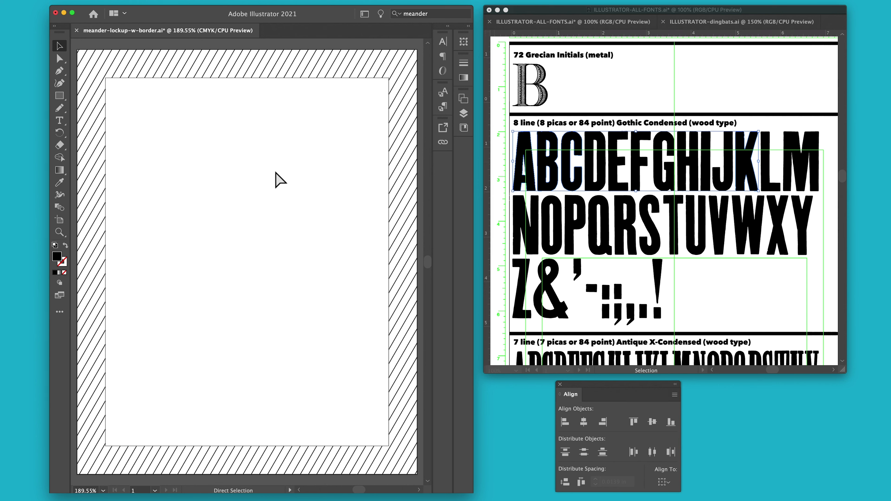
key(super+v)
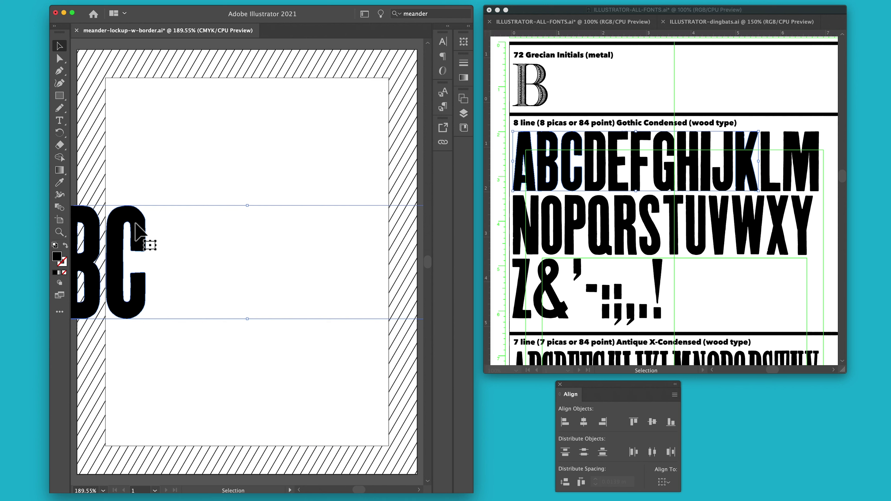
drag(137, 224, 235, 226)
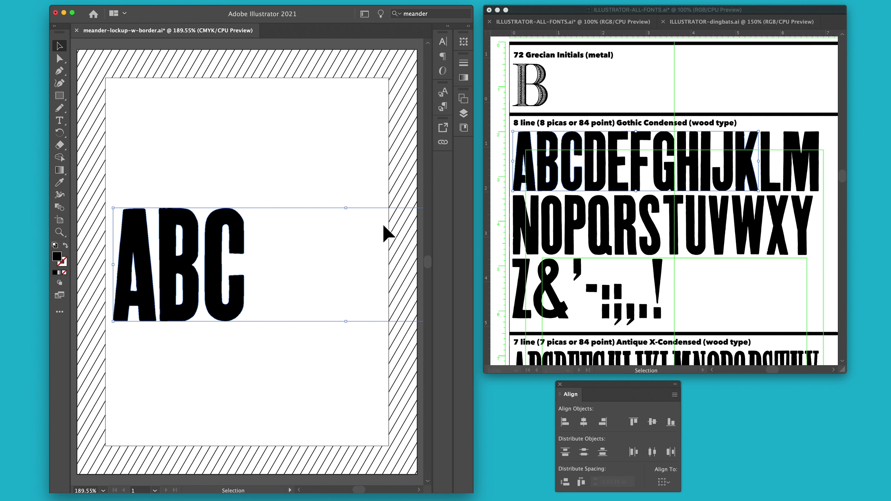
drag(234, 240, 231, 240)
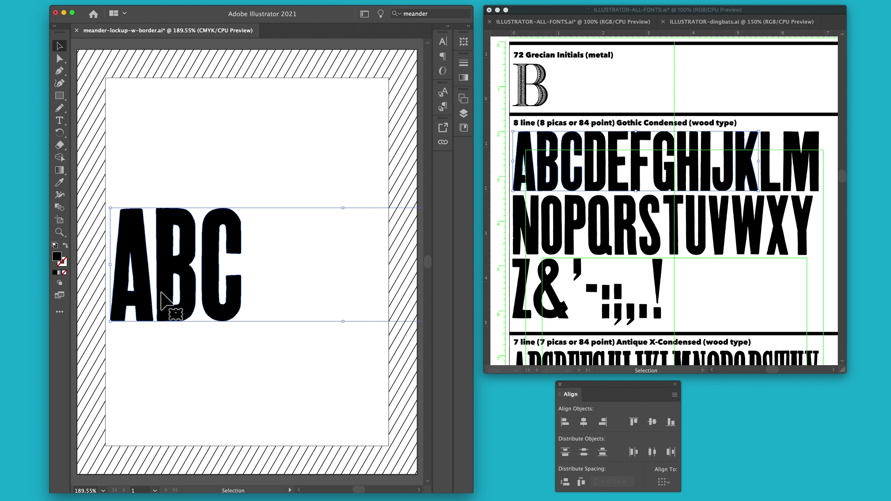
Distribute the four letters horizontally with 0p1 spacing, using the letter A as the key object
click(145, 283)
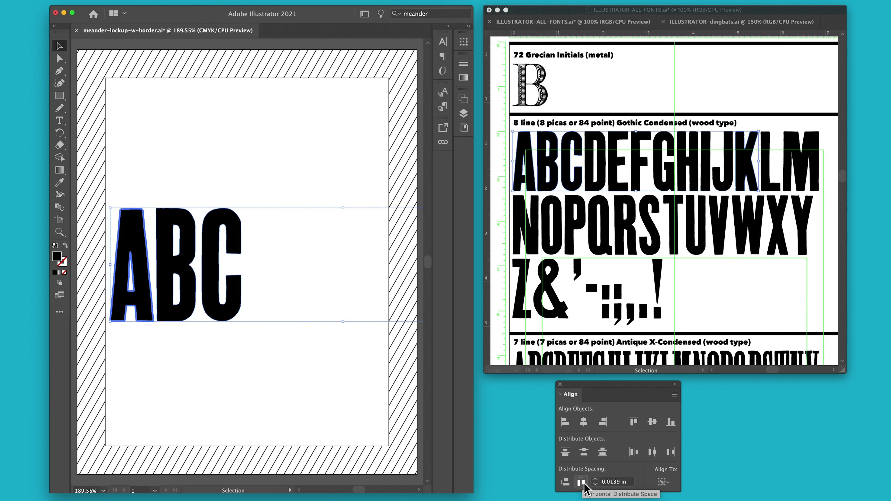
click(604, 481)
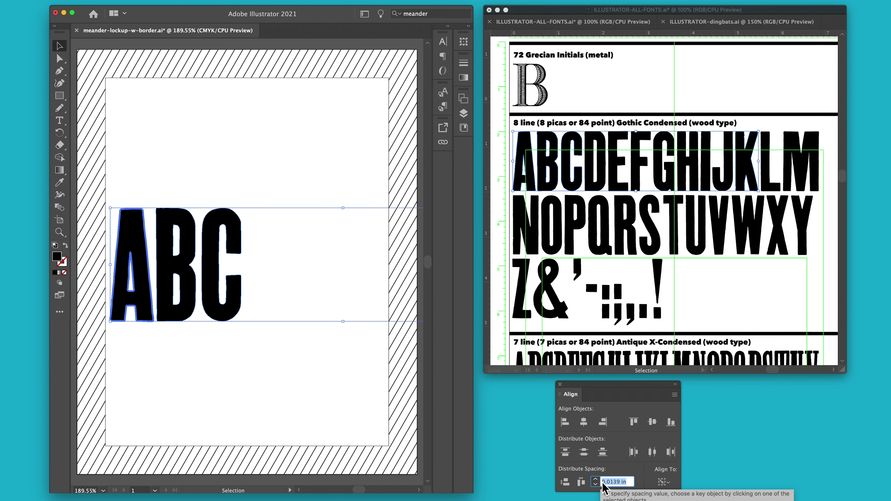
text(0p1)
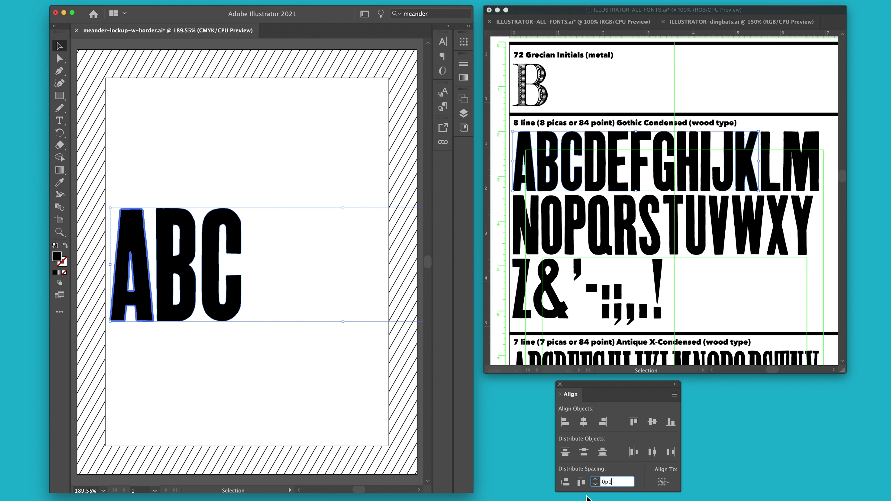
click(582, 482)
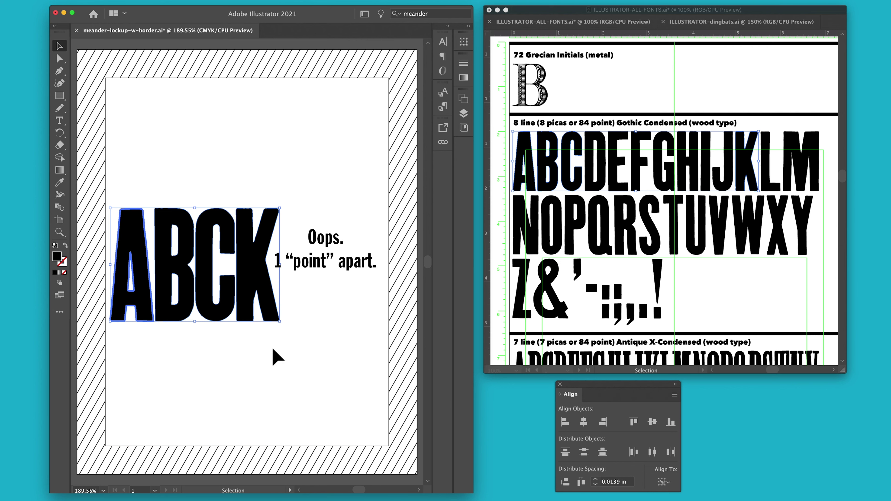
click(267, 355)
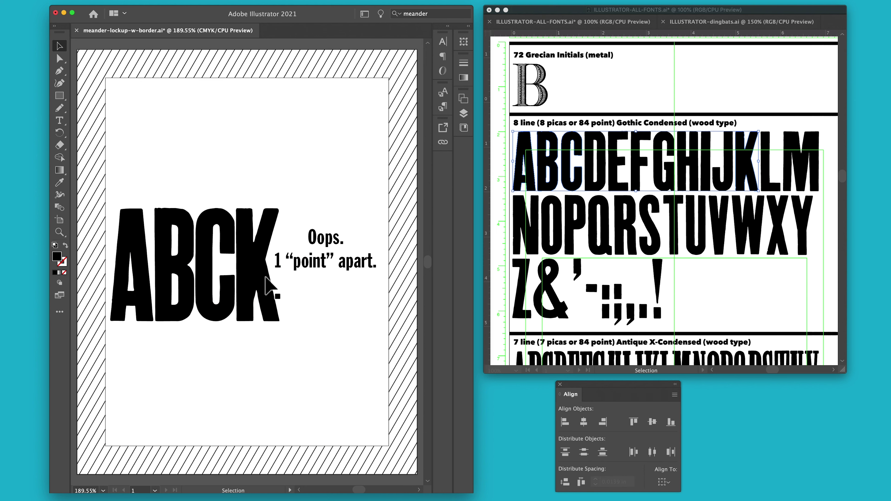
Move the four letters together into the upper-right corner of the border's inner frame
click(123, 257)
drag(310, 242, 124, 279)
drag(257, 289, 360, 155)
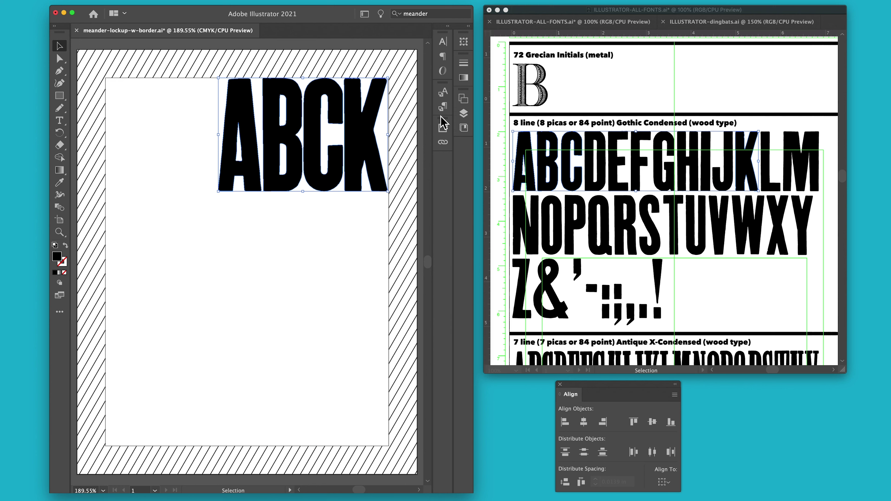
click(305, 234)
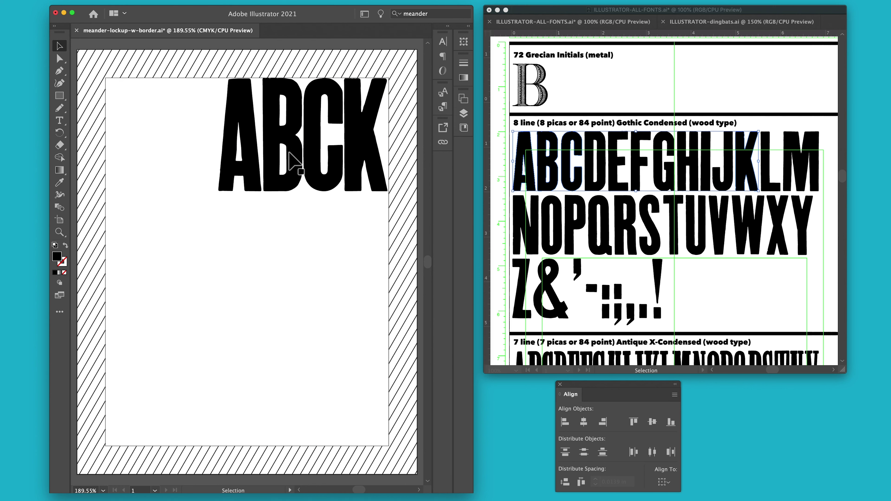
Rearrange the letters to spell BACK by placing B before A, and nudge them toward the C
drag(279, 136, 251, 148)
key(Right)
key(Right)
key(Right)
key(Right)
key(Right)
key(Right)
key(Right)
key(Right)
key(Right)
key(Right)
key(Right)
key(Right)
key(Right)
key(Right)
key(Right)
key(Right)
key(Right)
key(Right)
key(Right)
key(Right)
key(Right)
key(Right)
key(Right)
key(Right)
key(Right)
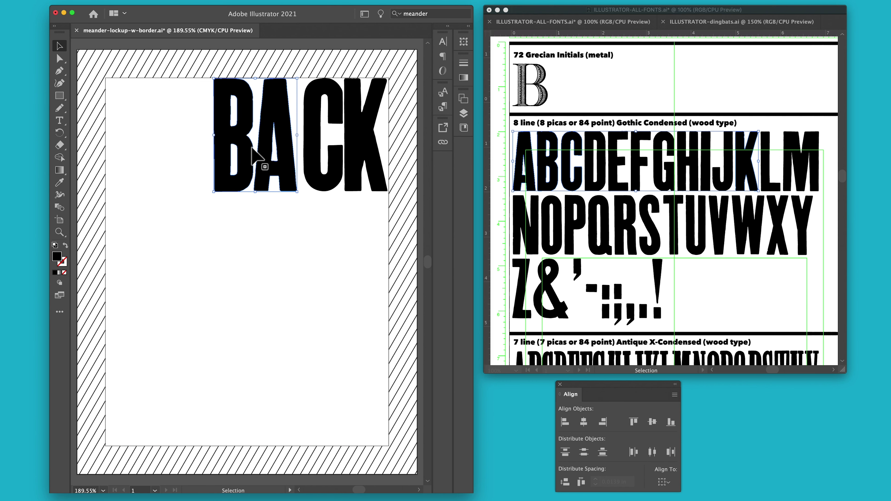
Shift the letters B and A leftward away from the C in large increments and bring them back beside it
key(shift+Left)
key(shift+Left)
key(shift+Left)
key(shift+Left)
key(shift+Left)
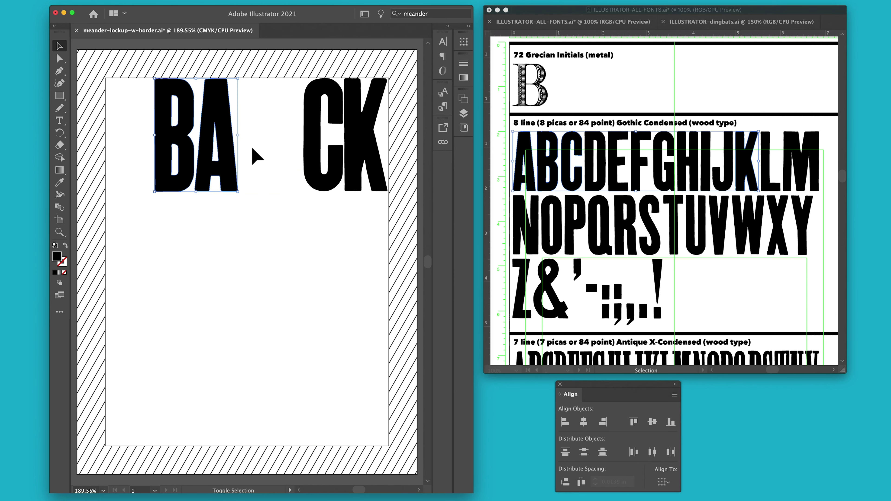
key(shift+Right)
key(shift+Right)
key(shift+Right)
key(shift+Right)
key(shift+Right)
Nudge the letters B and A rightward in small increments to tighten the gap before the C
key(Right)
key(Right)
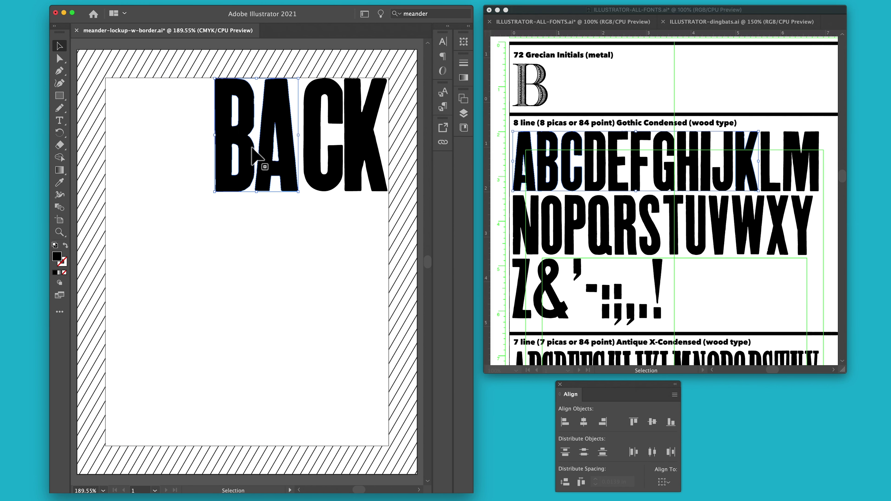
key(Right)
key(Right)
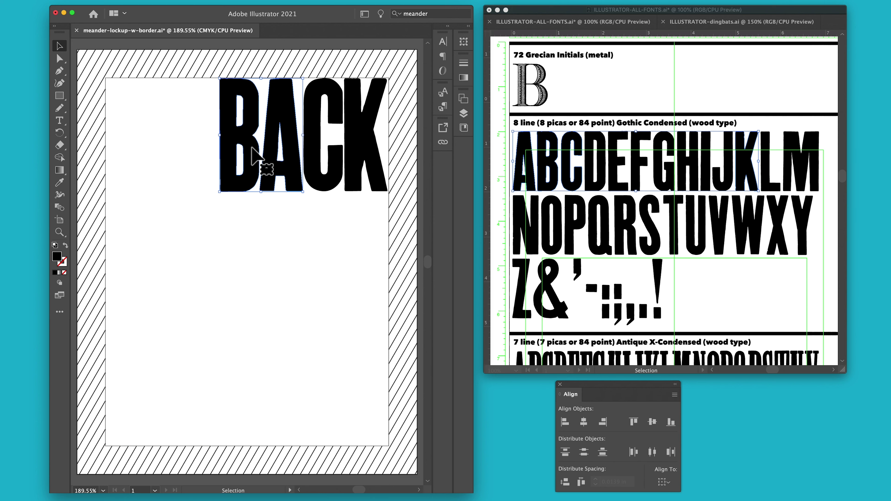
click(239, 276)
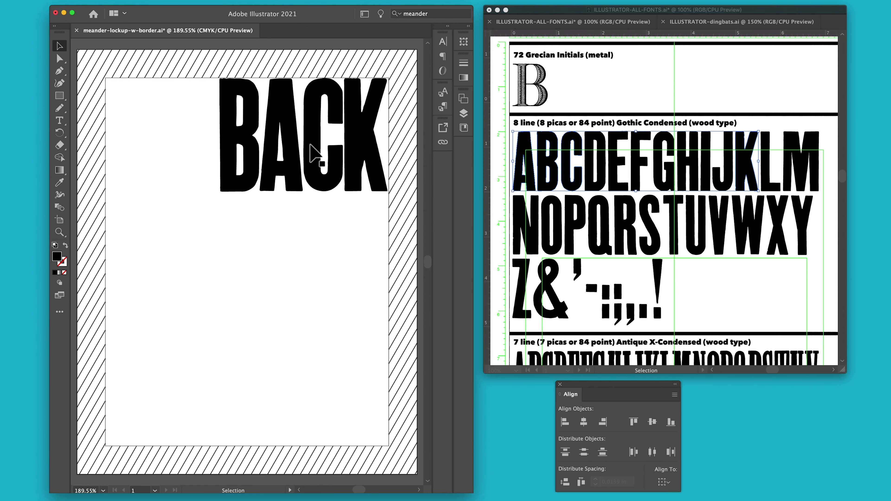
Move the C out below BACK and paste a capital C from the 60 point Jefferson Gothic alphabet beside it
drag(311, 146, 314, 301)
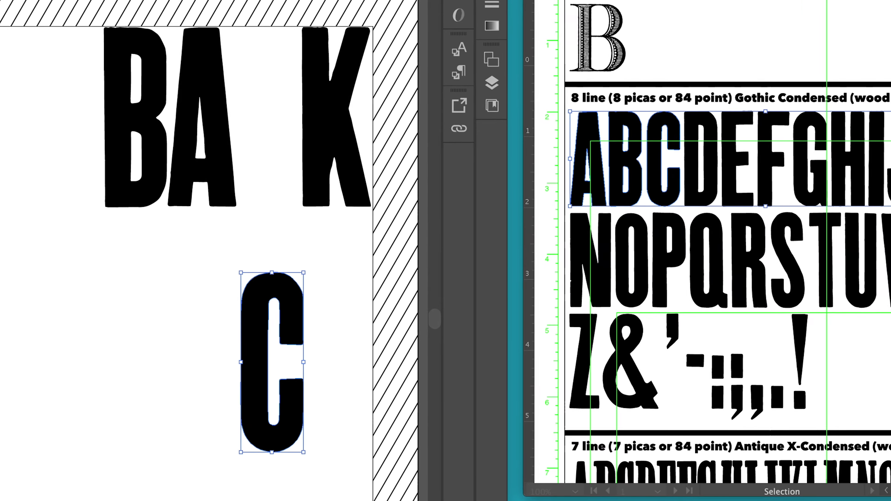
scroll(744, 251, down, 10)
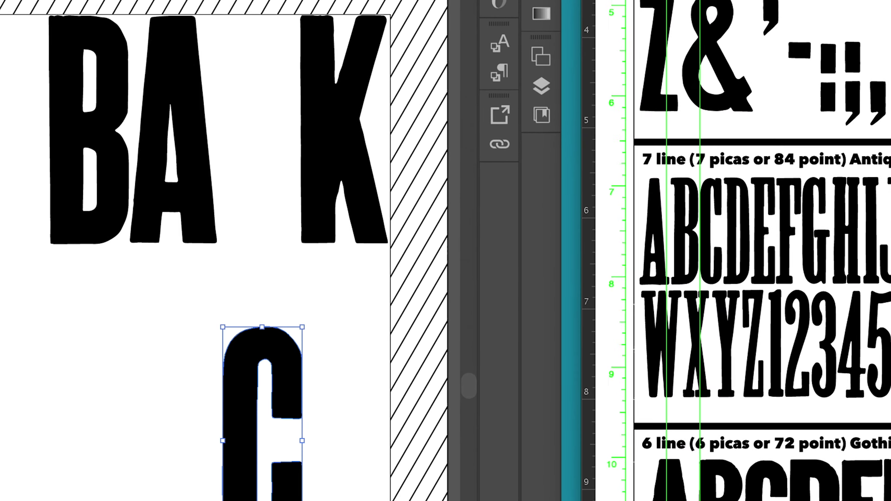
scroll(765, 250, down, 15)
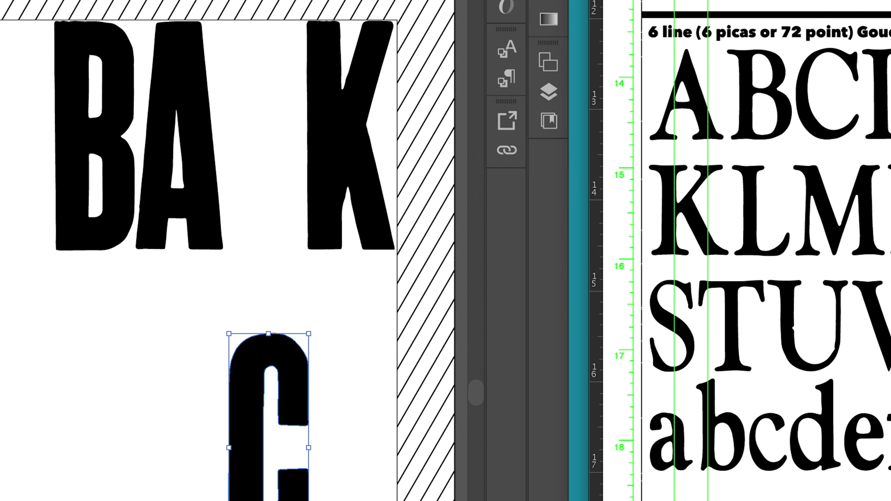
scroll(775, 159, down, 5)
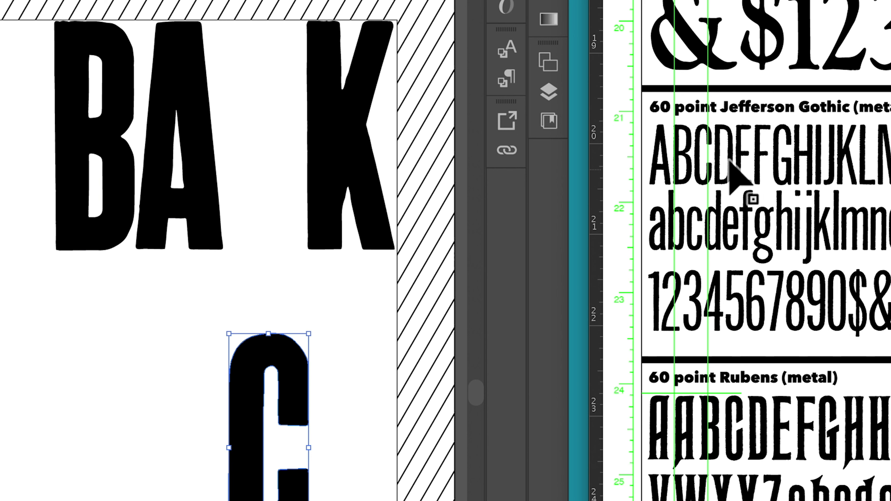
click(698, 147)
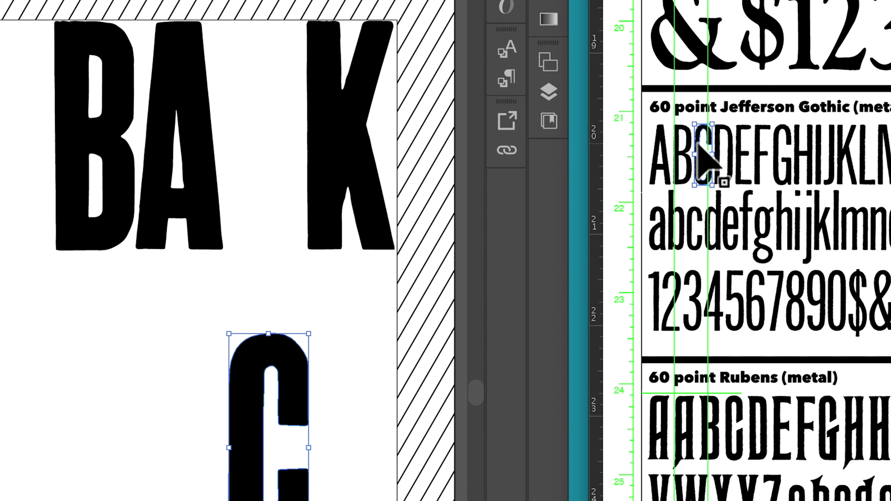
drag(697, 143, 698, 143)
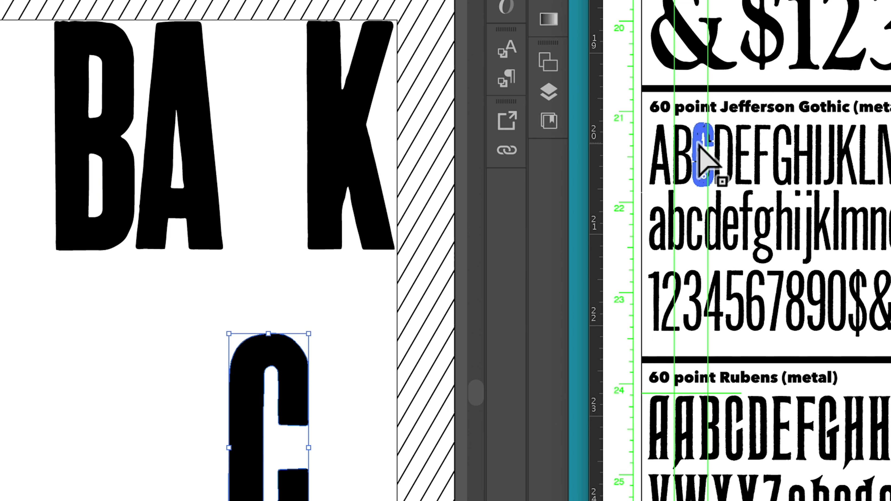
click(700, 147)
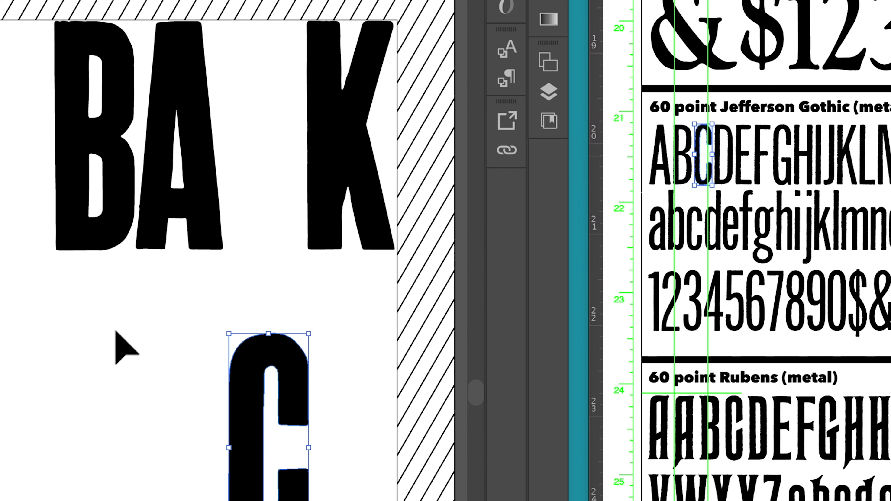
key(a)
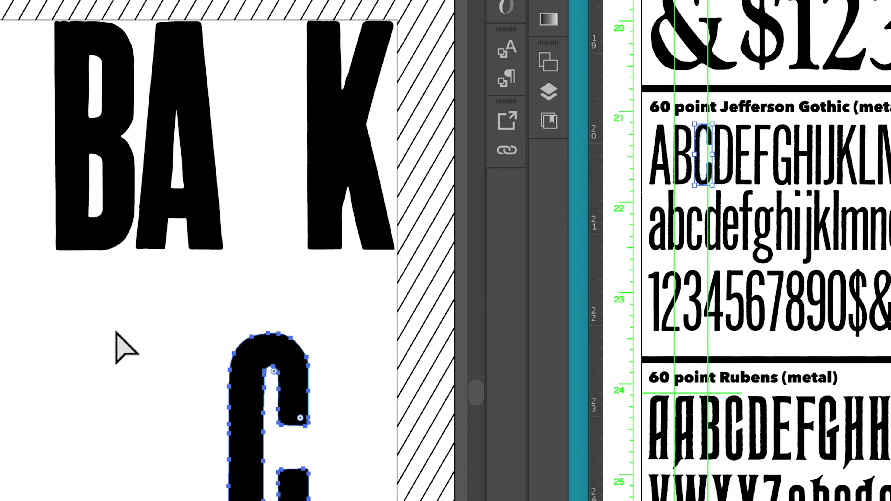
key(ctrl+v)
key(v)
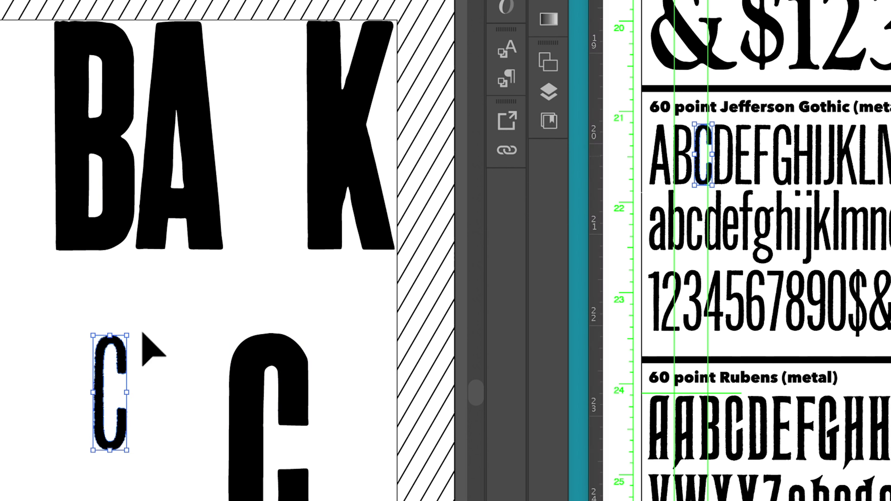
Move the small Jefferson Gothic C up against the K, aligned with the word's baseline
click(154, 330)
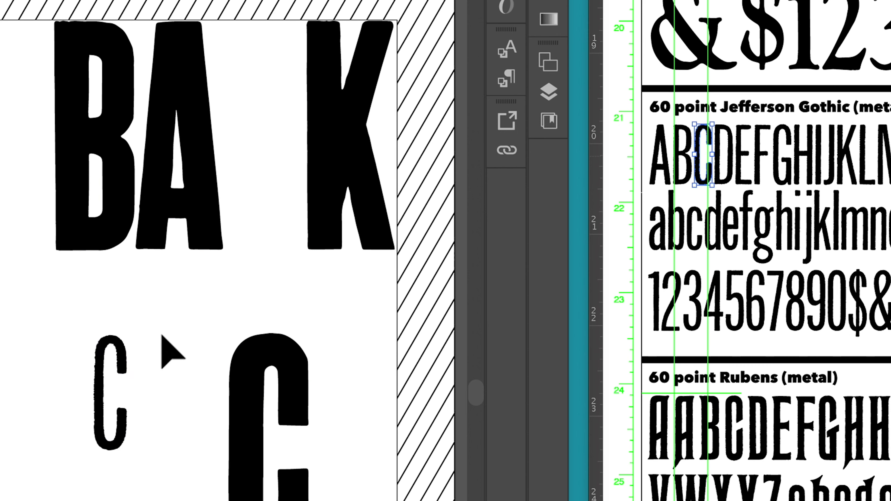
drag(128, 344, 298, 150)
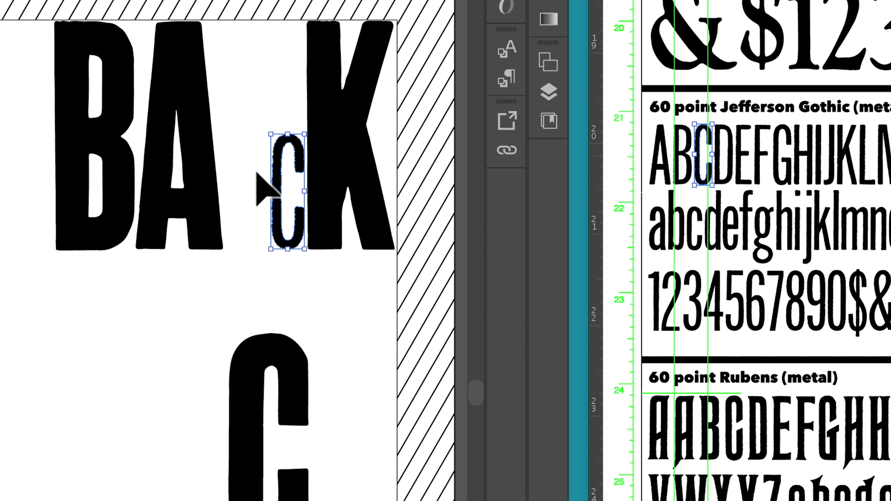
double_click(274, 173)
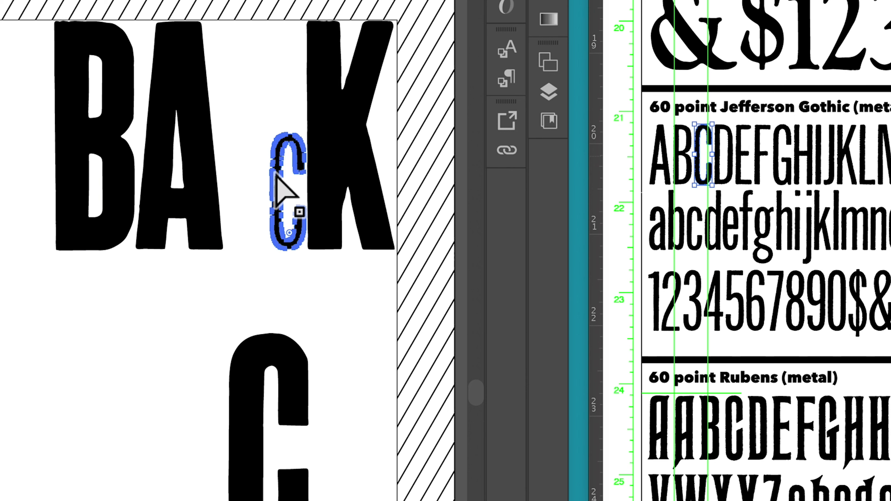
Paste a second small C between the A and the first small C, and rotate it 180 degrees so it faces backwards
key(ctrl+v)
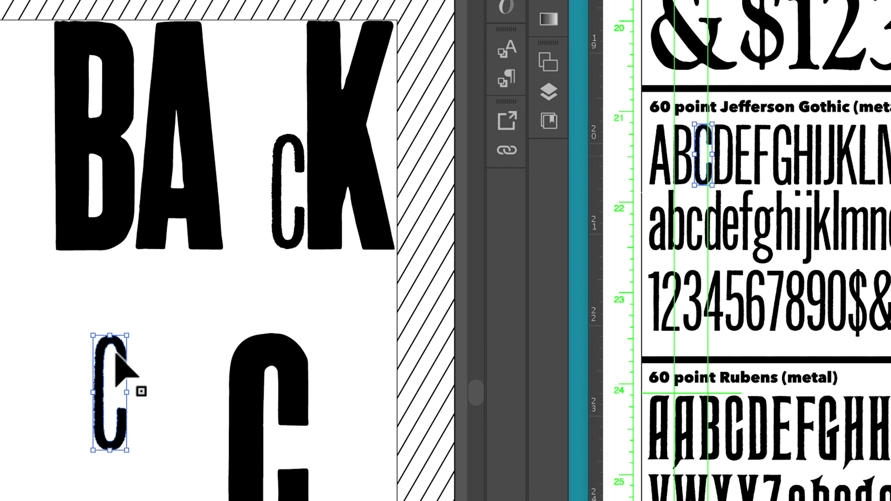
drag(122, 354, 263, 154)
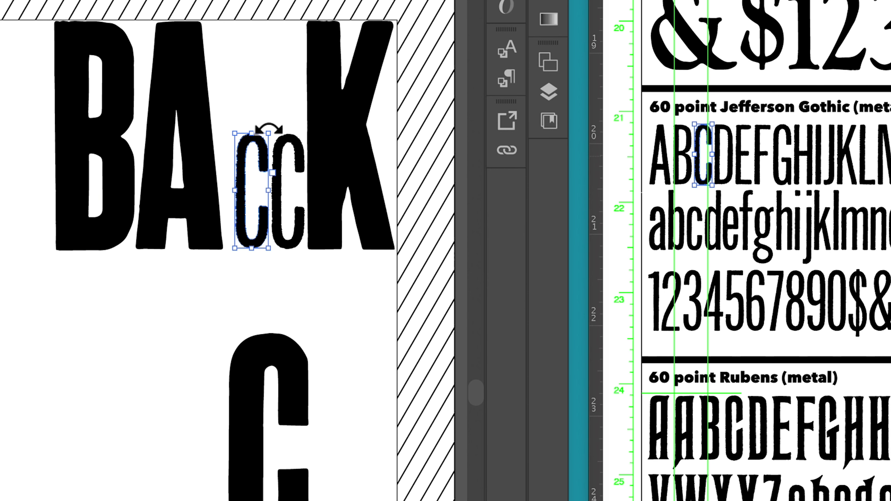
drag(270, 128, 240, 251)
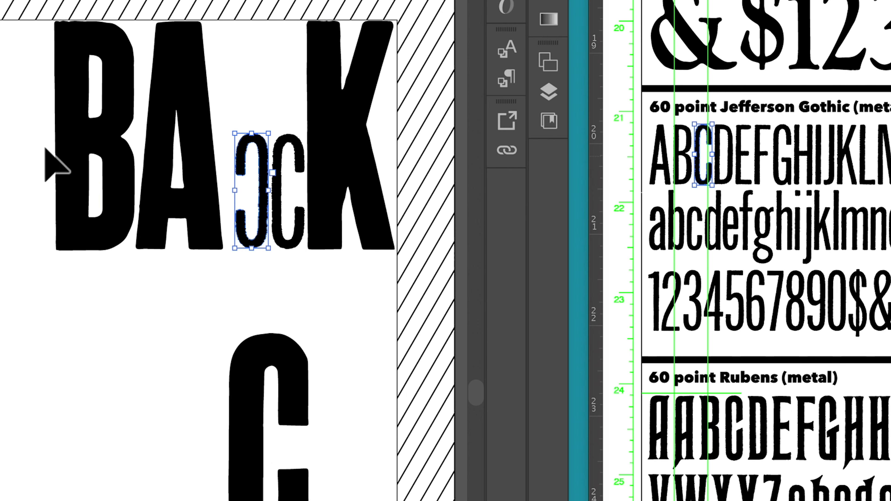
Nudge B and A rightward close to the reversed C, and delete the spare large C below
click(183, 188)
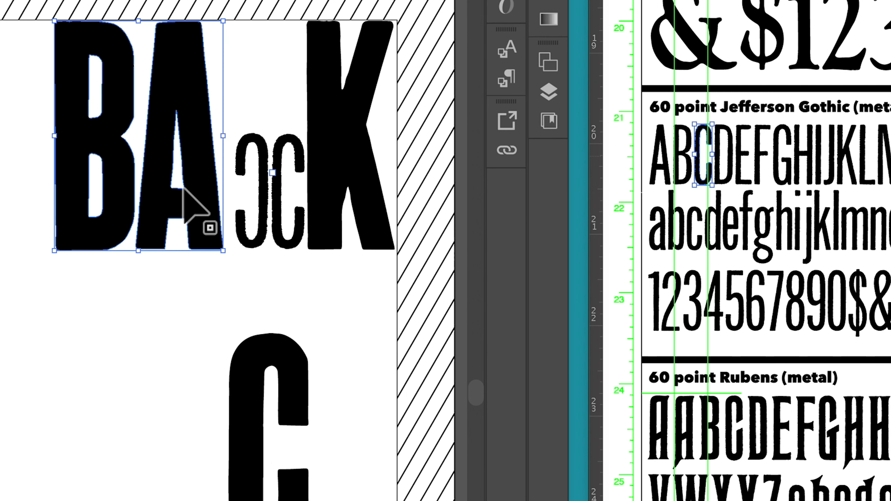
key(Right)
key(Right)
key(Right)
key(Right)
key(Right)
key(Right)
key(Right)
key(Right)
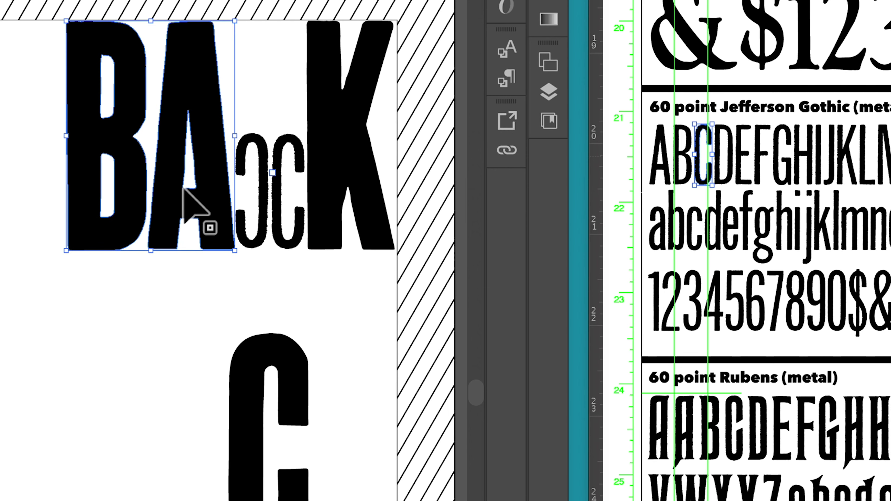
key(Left)
key(Left)
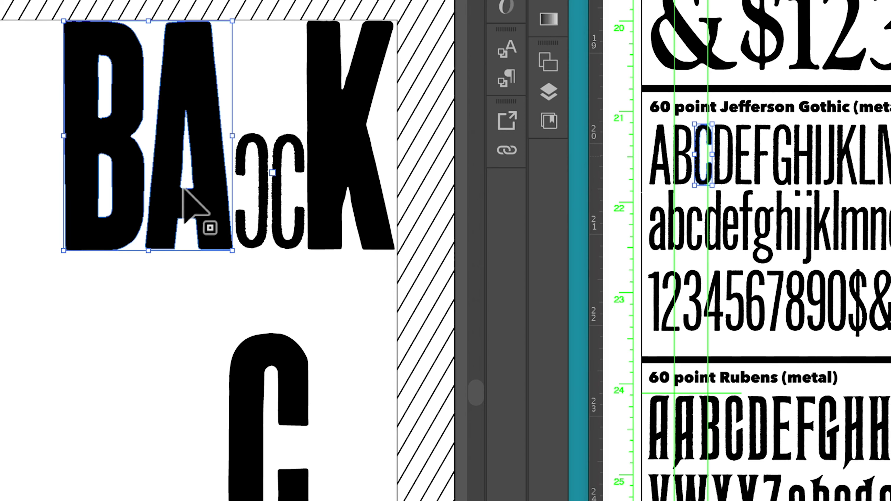
click(241, 383)
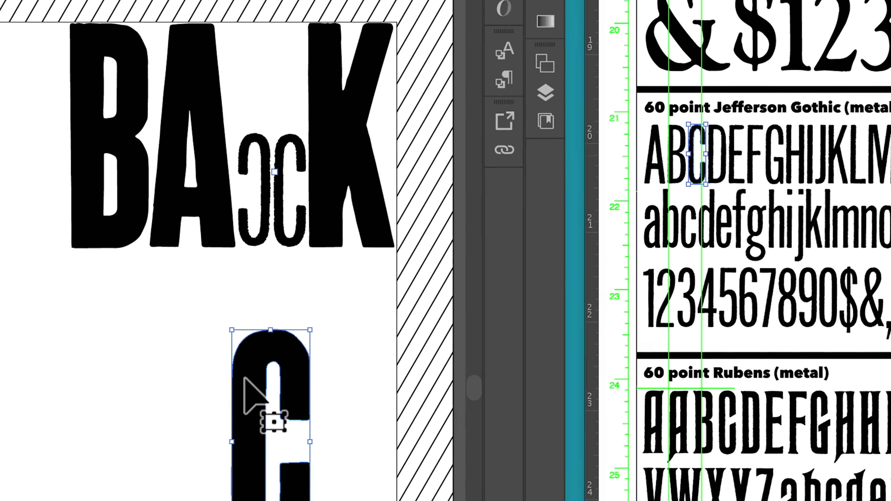
key(Delete)
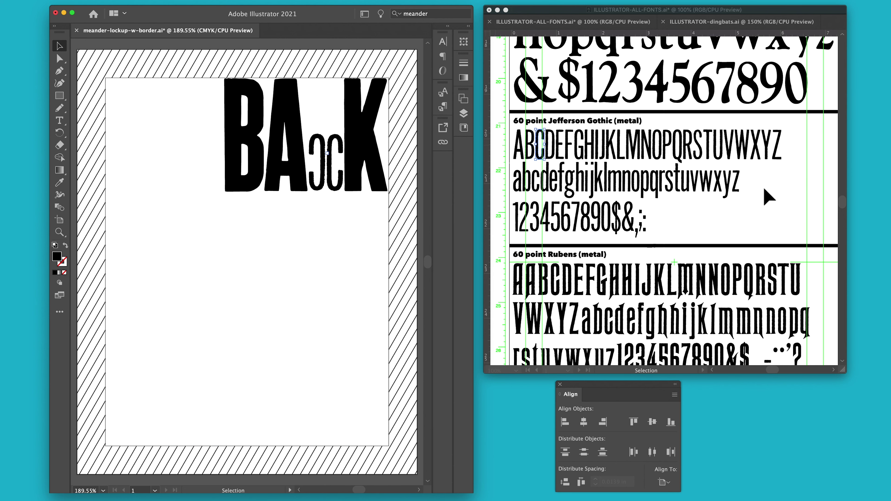
Select the capitals I, N, T, H, E, D, A and Y in the specimen's 24 point Euro alphabet
drag(843, 205, 846, 230)
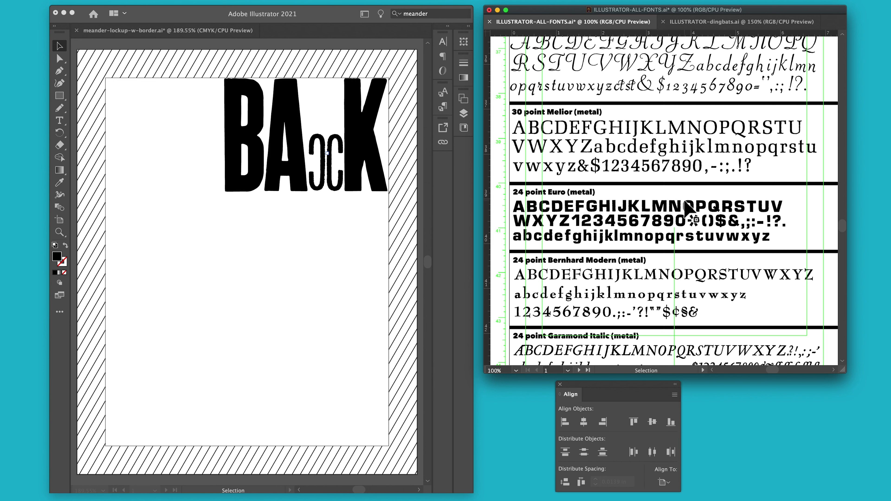
click(614, 208)
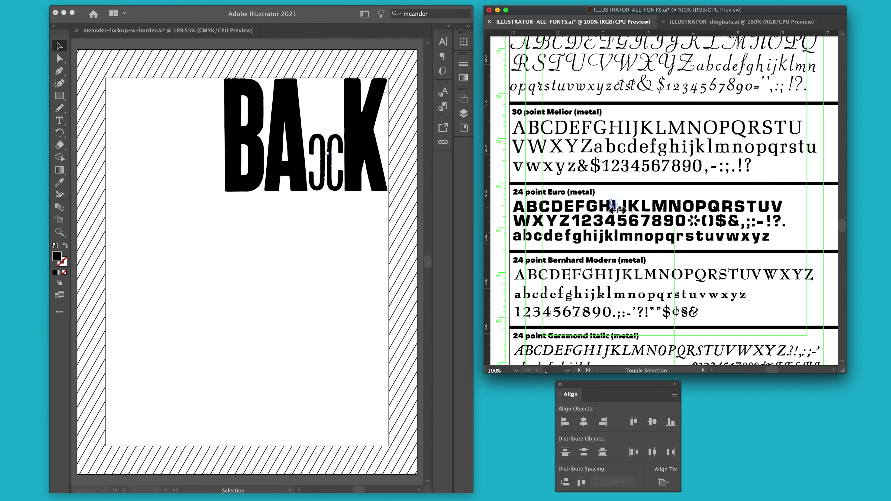
shift+click(676, 209)
shift+click(751, 206)
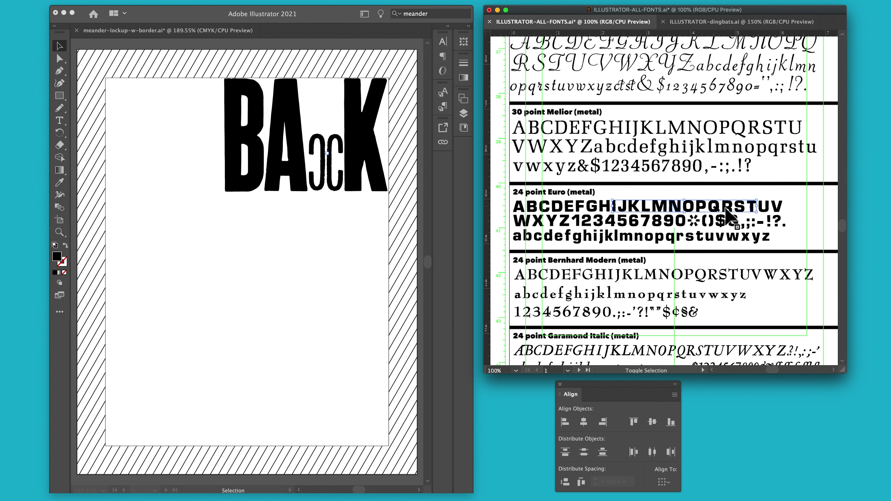
shift+click(605, 210)
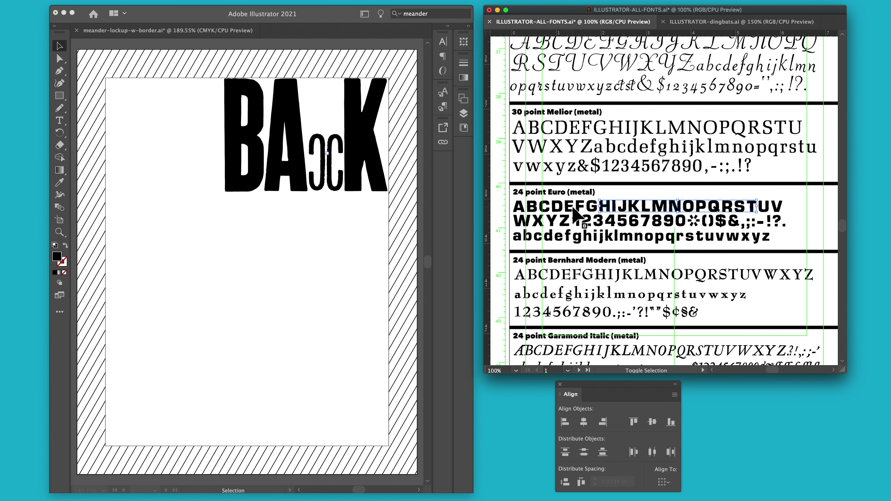
shift+click(560, 207)
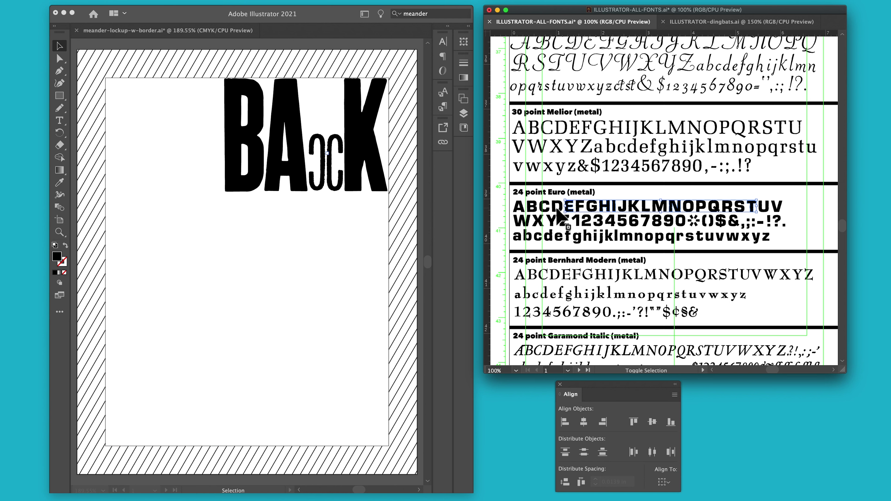
shift+click(546, 209)
shift+click(523, 210)
shift+click(553, 221)
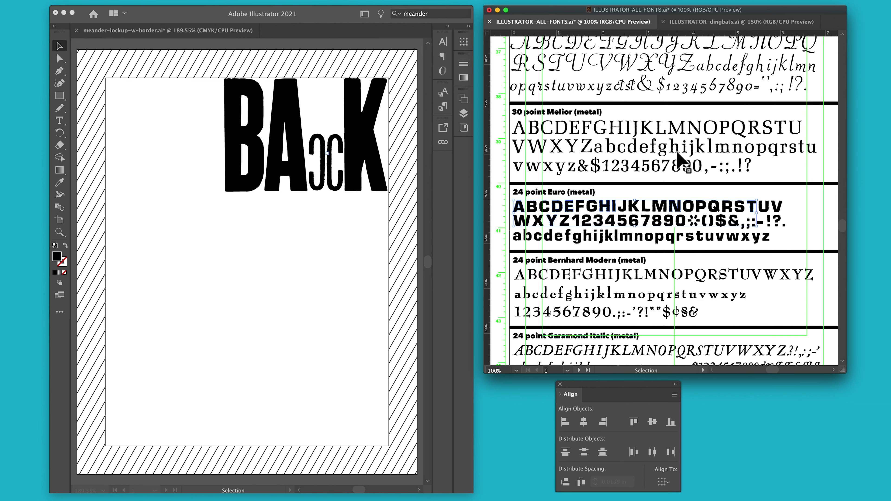
Paste the copied 24 point Euro capitals into the lockup document below BACK
click(273, 266)
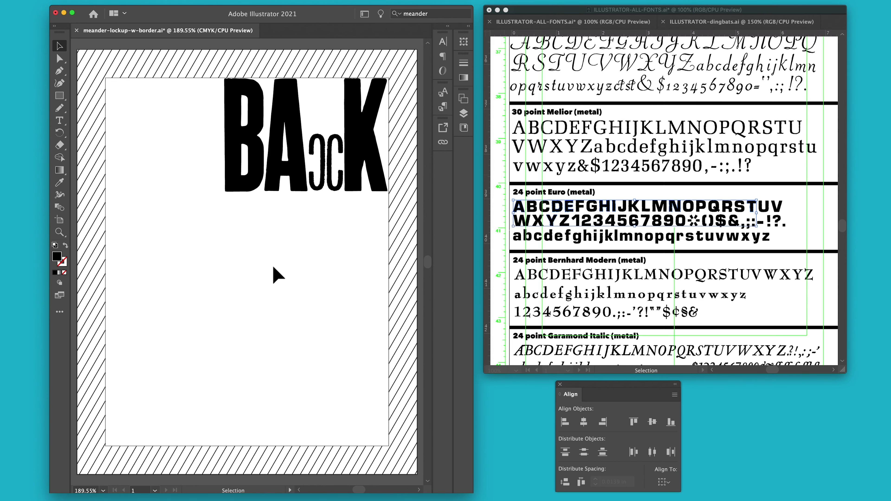
key(super+v)
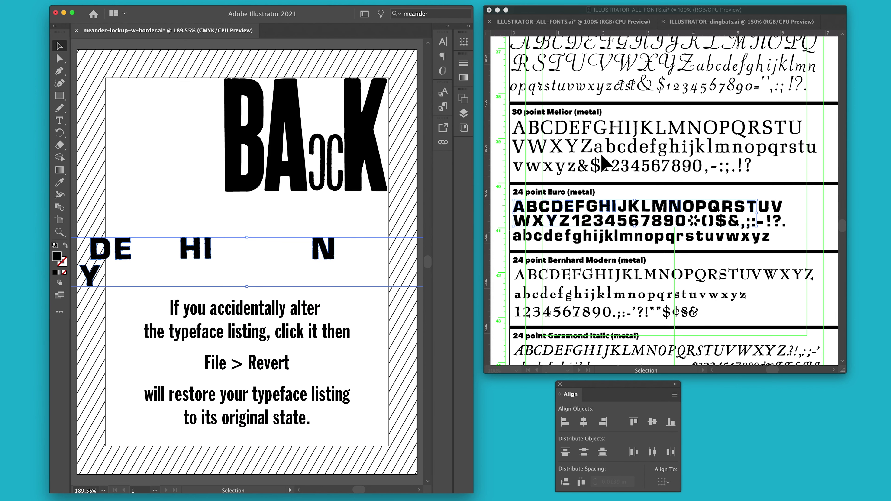
click(801, 218)
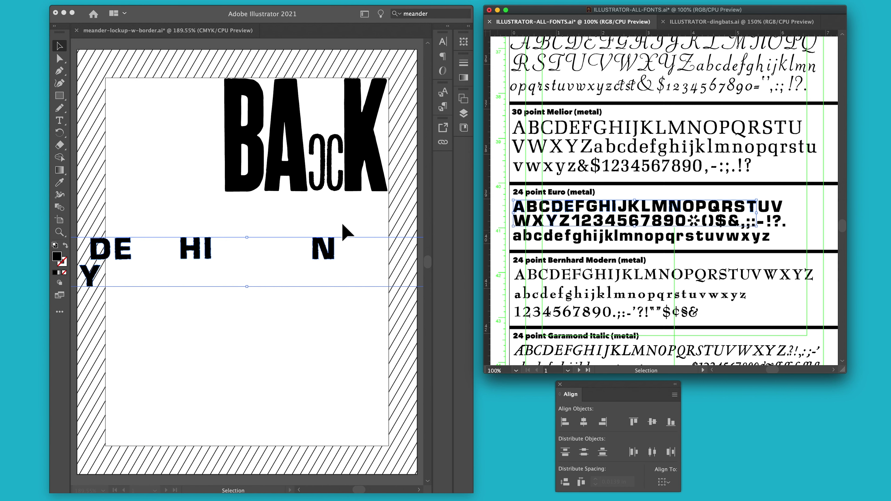
Shift the pasted capitals rightward onto the page and distribute them horizontally at 0.0139 in spacing, using A as the key object
click(122, 252)
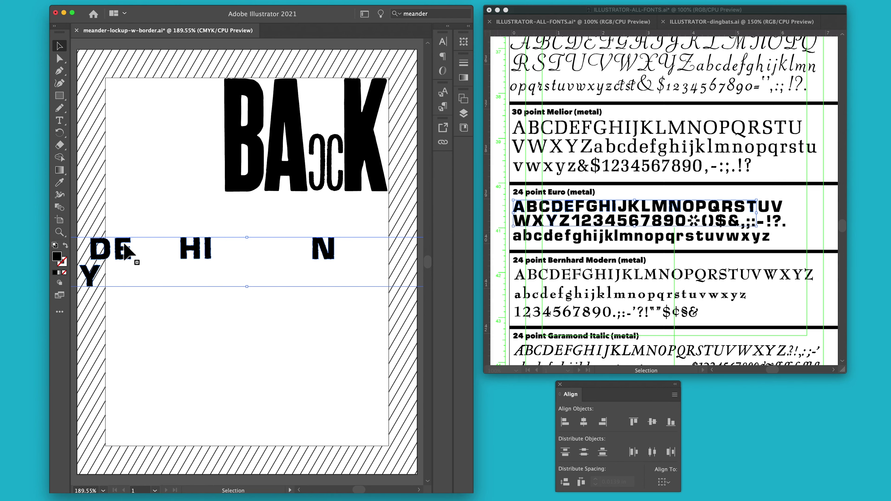
drag(126, 254, 228, 243)
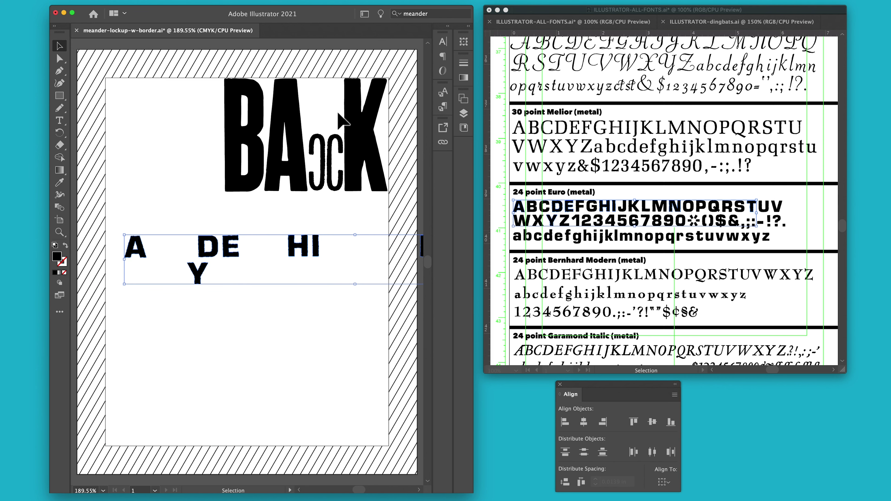
click(142, 251)
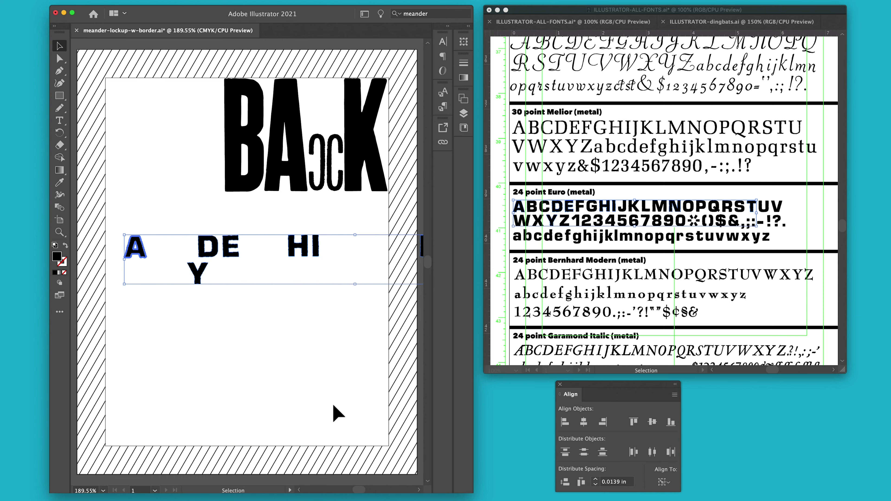
click(581, 482)
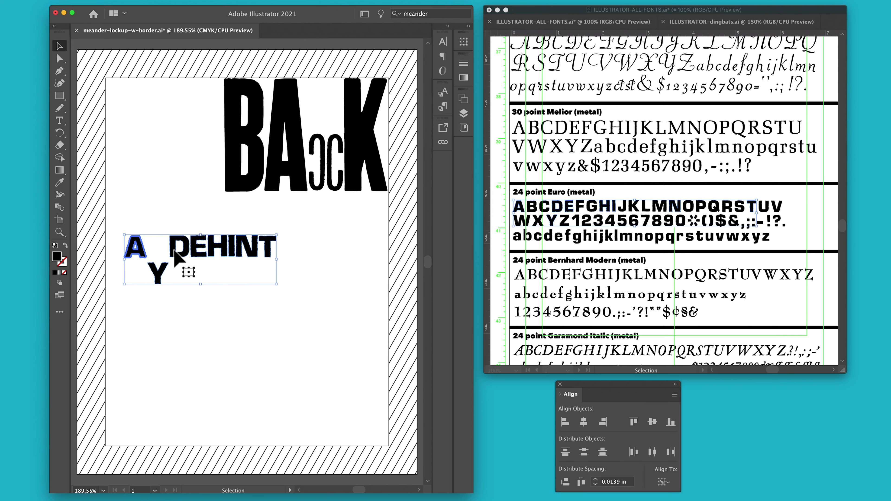
Move the row of Euro capitals beneath BACK and raise the Y into the gap between A and D
drag(174, 250, 280, 253)
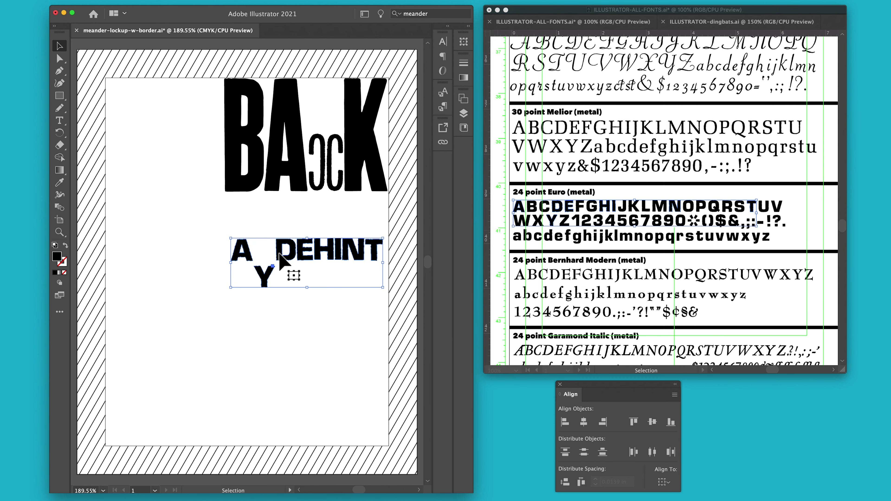
click(296, 299)
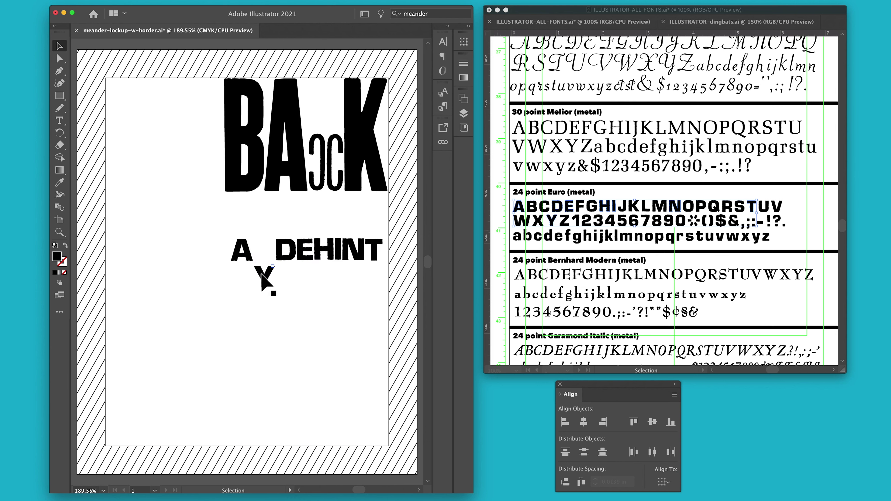
drag(261, 276, 261, 248)
click(284, 313)
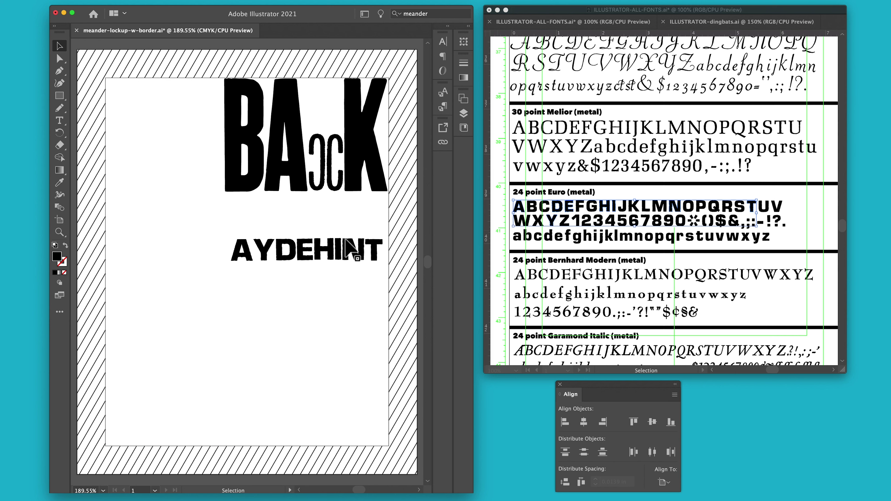
Move the I to the inner left border and place the N beside it to spell IN
drag(340, 248, 131, 254)
drag(131, 254, 113, 254)
drag(346, 249, 123, 294)
scroll(123, 294, down, 1)
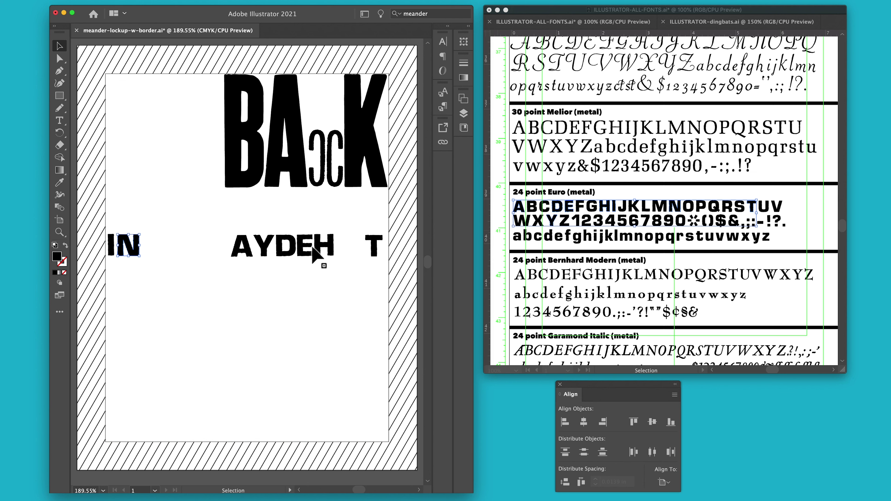
Arrange the remaining Euro capitals after IN, on the same line, to spell IN THE DAY
drag(374, 250, 158, 251)
shift+click(324, 253)
shift+click(264, 251)
drag(237, 262, 179, 259)
drag(304, 252, 194, 251)
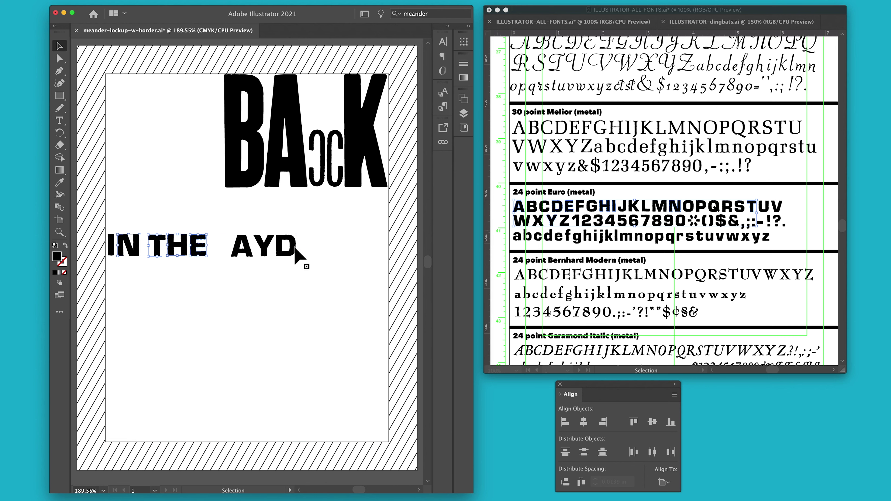
drag(291, 252, 271, 238)
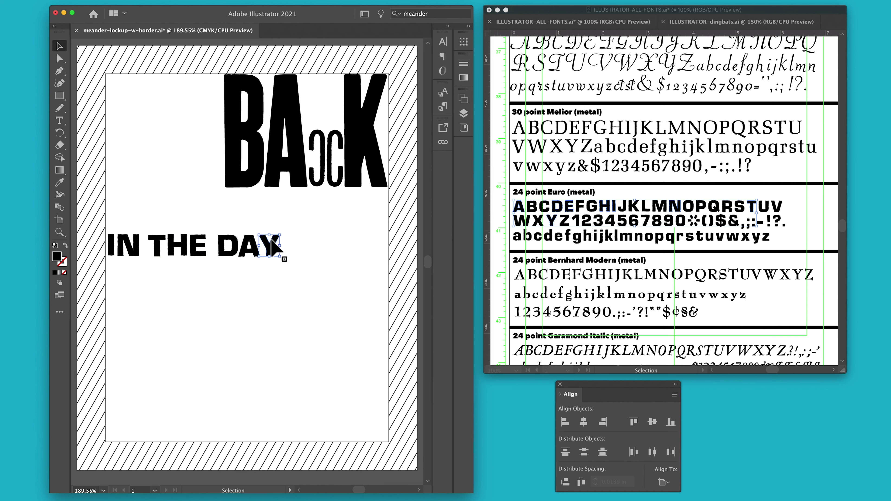
Fine-tune the letterspacing of DAY by nudging the Y slightly to the right
click(249, 253)
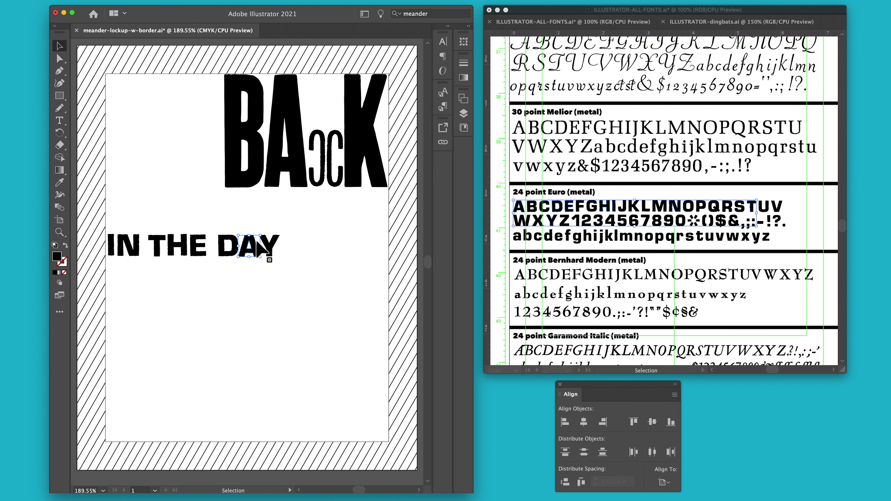
click(276, 239)
key(Right)
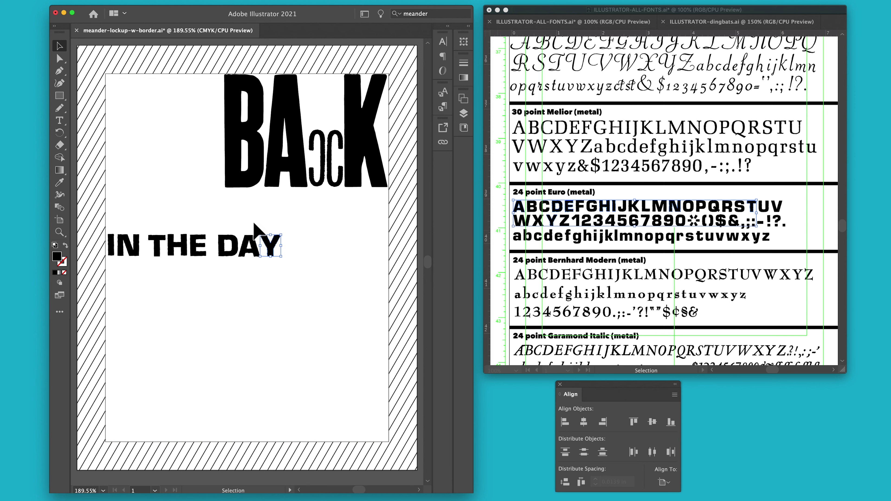
click(290, 218)
Copy the lowercase g, i, k, n and s from the 42 point Liberty specimen and paste them into the lockup
drag(843, 225, 843, 209)
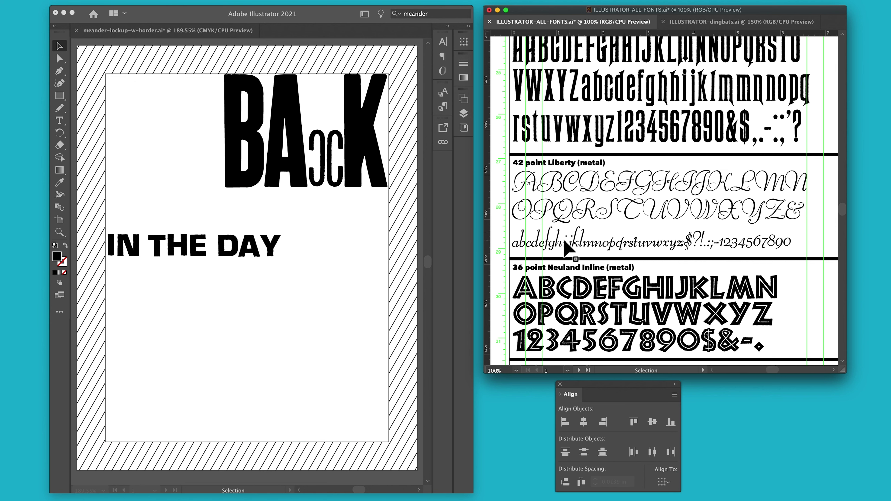
click(577, 242)
key(shift)
shift+click(566, 245)
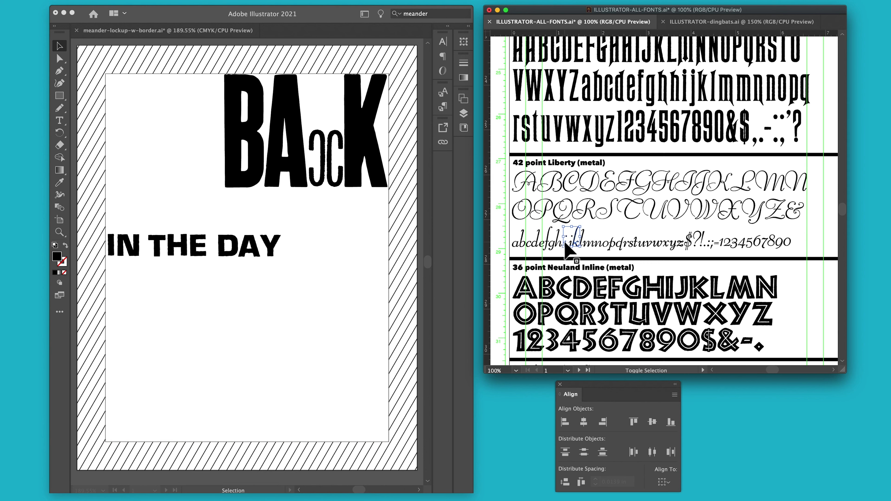
shift+click(631, 243)
shift+click(631, 246)
shift+click(552, 246)
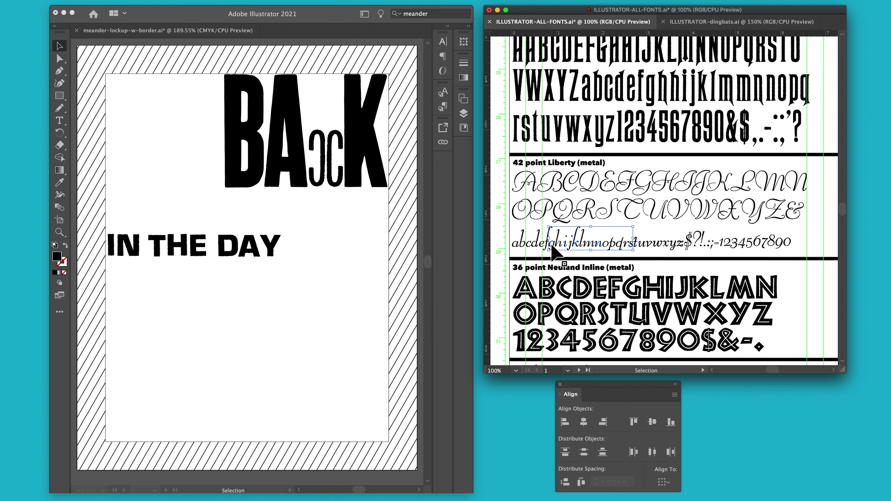
click(258, 321)
key(super+v)
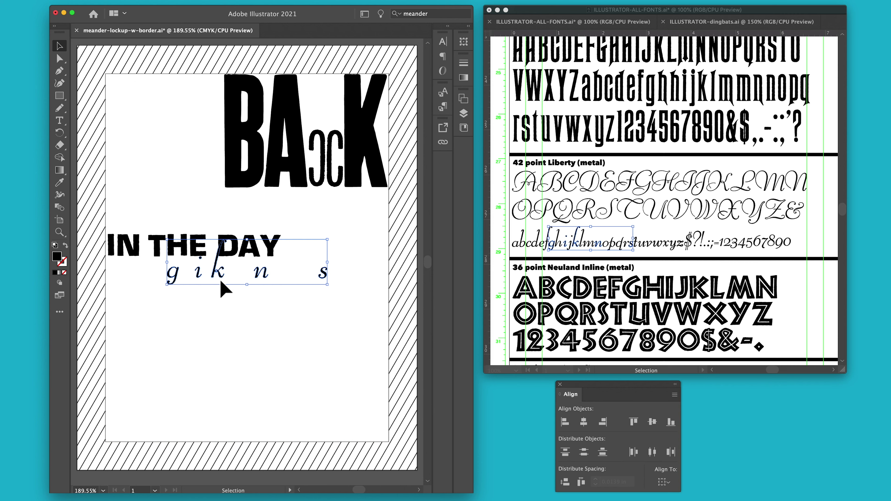
click(234, 305)
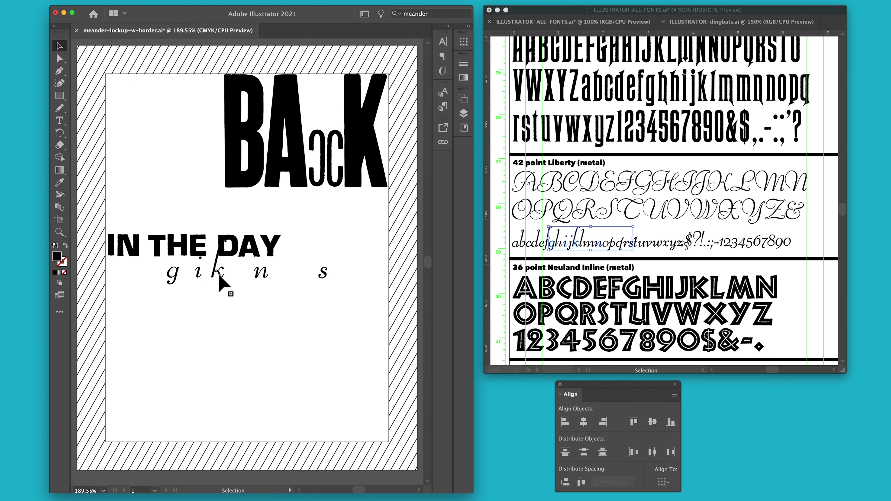
Arrange the k, i and s side by side beneath IN THE DAY and move the g past the n
drag(220, 277, 137, 287)
drag(196, 275, 141, 283)
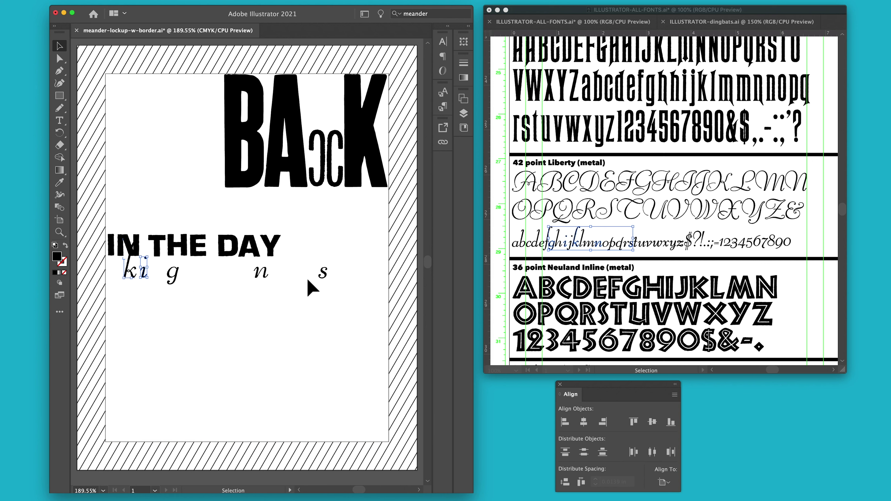
mouse_move(320, 277)
mouse_down()
mouse_move(151, 278)
mouse_move(316, 277)
mouse_up()
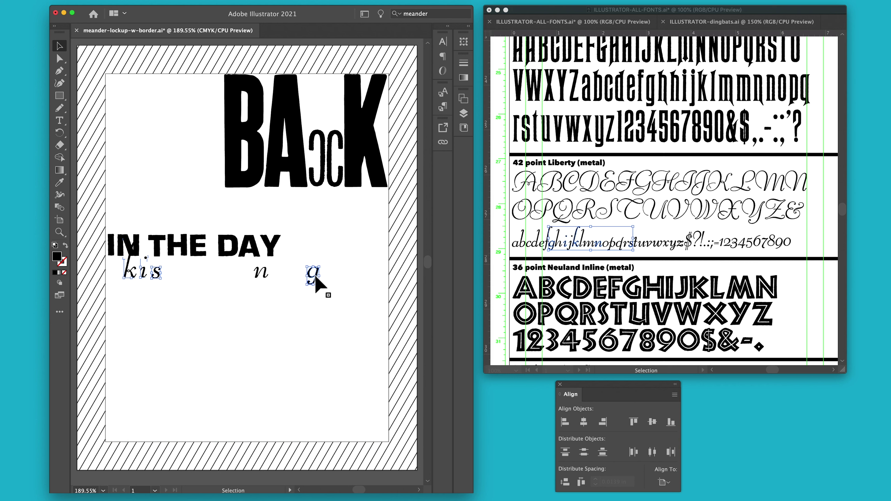
Duplicate the Liberty s and place the copy beside it to spell kiss
click(157, 275)
key(a)
key(v)
key(a)
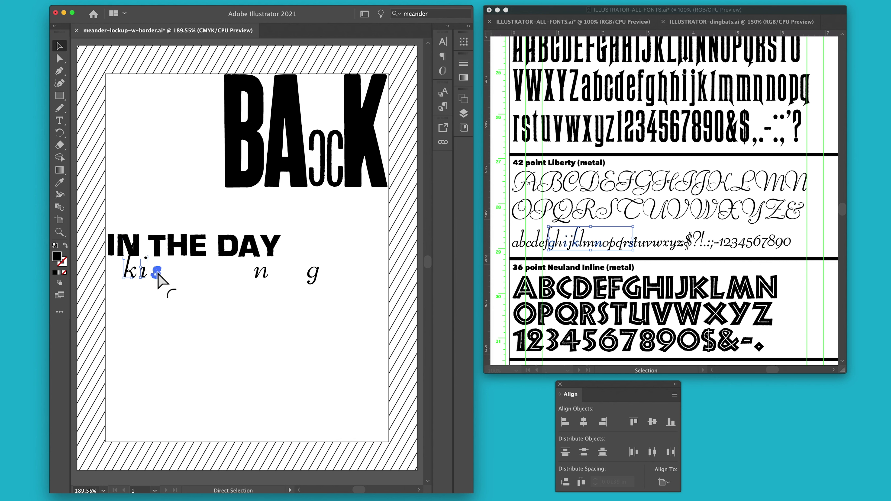
key(v)
shift+click(156, 273)
key(super+d)
click(158, 276)
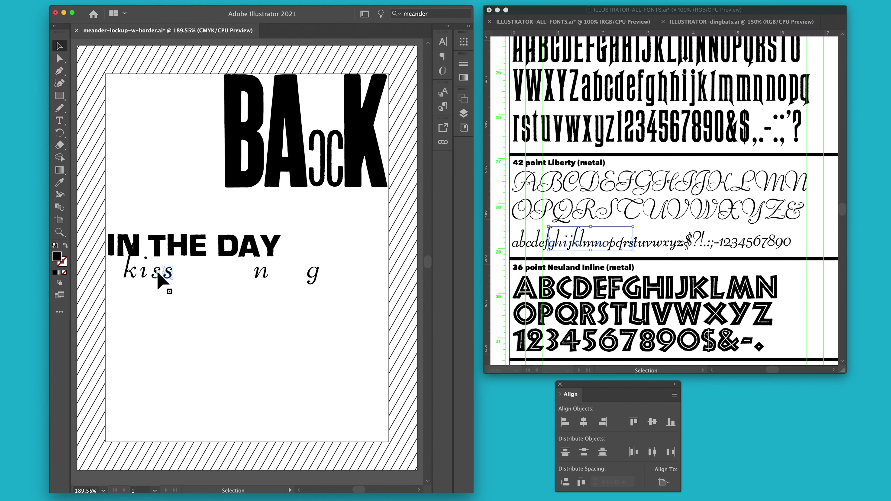
Duplicate the Liberty i after kiss and bring the n and g over to follow it
click(143, 276)
key(a)
key(v)
key(alt+shift+Right)
key(shift+Right)
key(shift+Right)
key(shift+Right)
drag(327, 264, 198, 273)
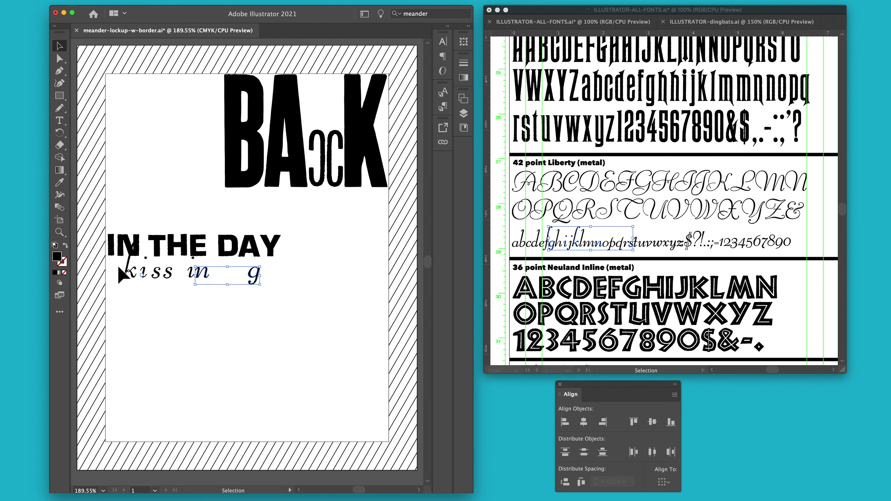
Reposition the whole row of Liberty letters so the k's ascender tucks between IN and THE
drag(125, 268, 274, 283)
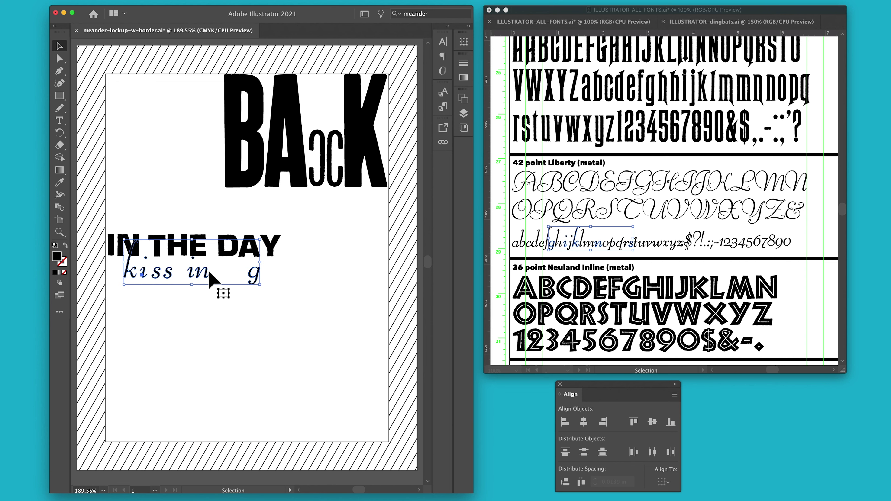
drag(207, 273, 235, 296)
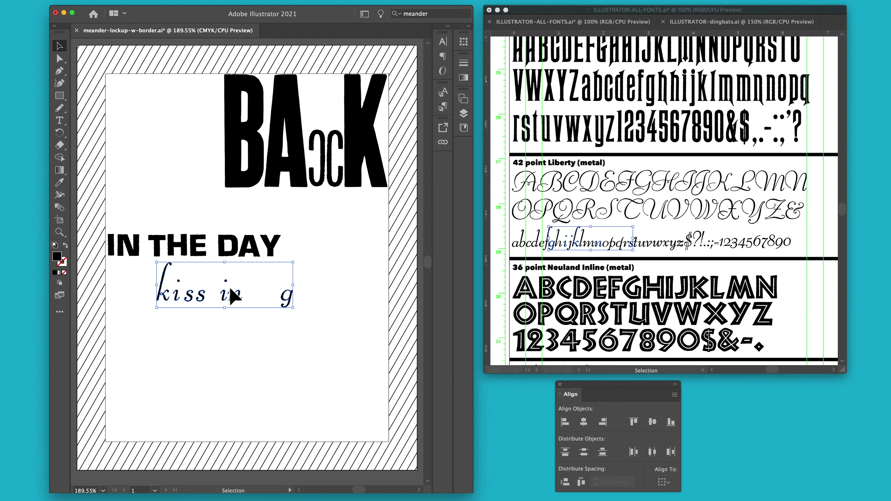
drag(240, 299, 219, 276)
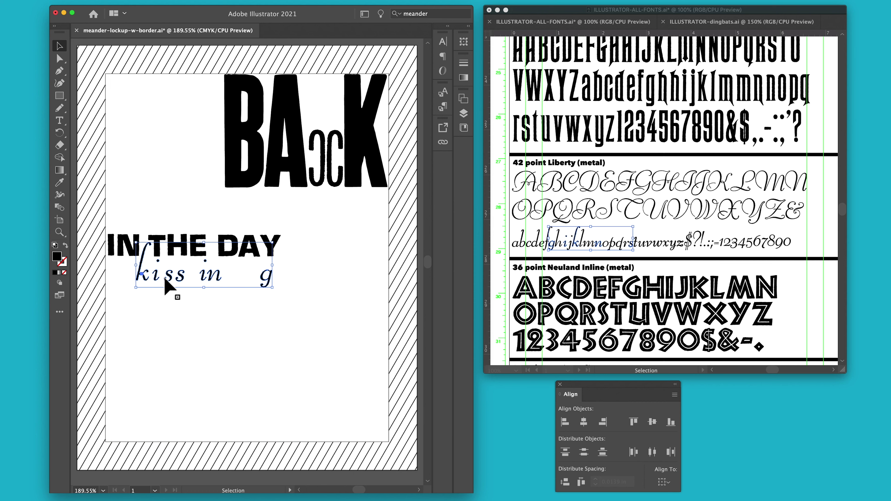
click(194, 293)
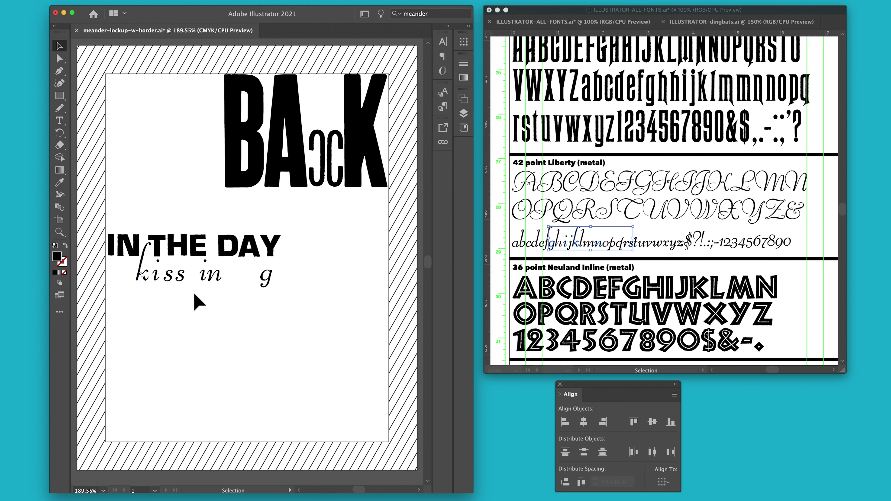
Fill all the Liberty script letters with the CMYK Red swatch
drag(291, 228, 112, 242)
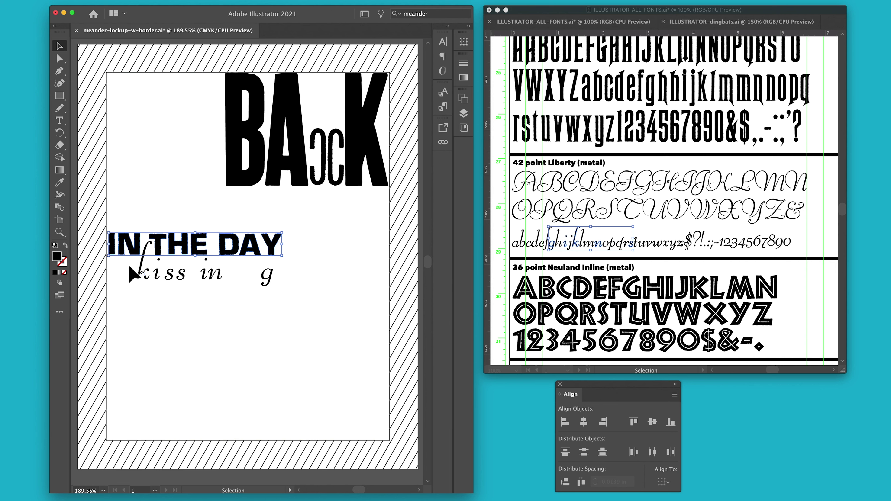
drag(135, 274, 291, 284)
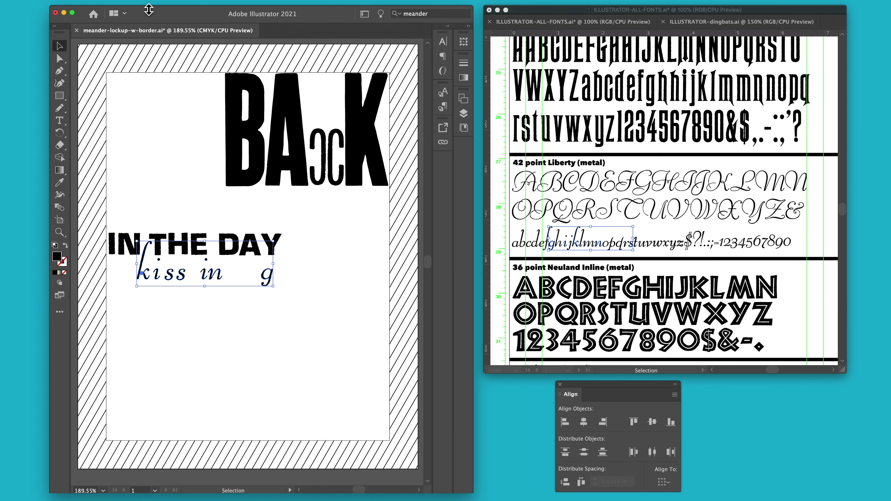
click(200, 1)
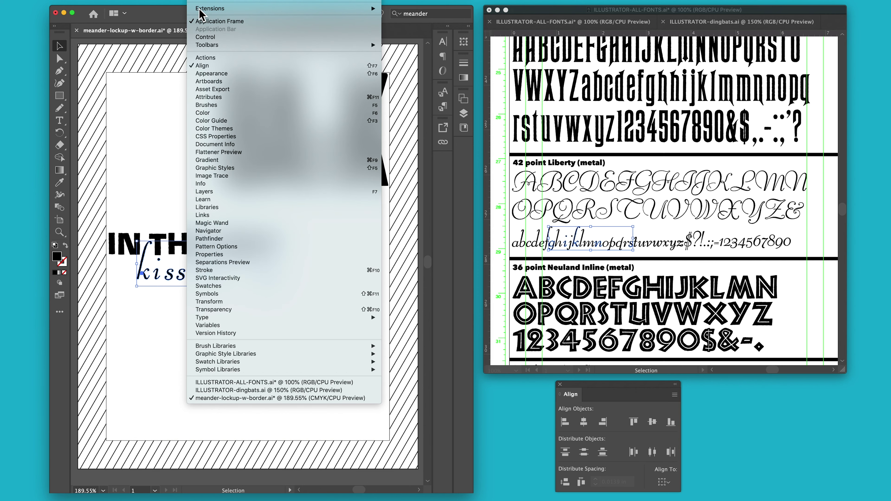
click(209, 286)
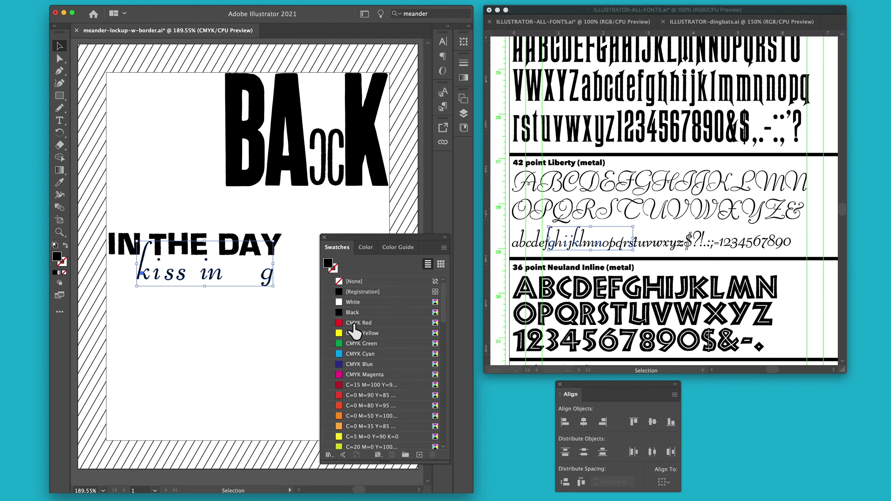
click(338, 322)
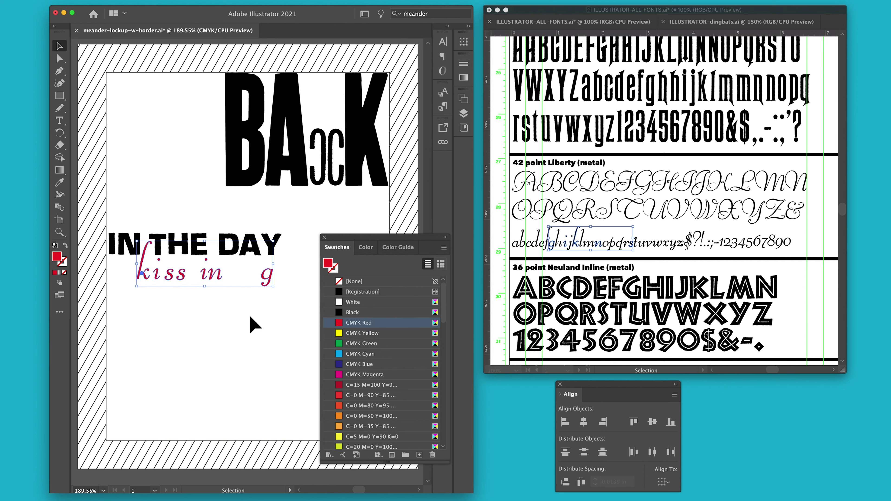
click(324, 238)
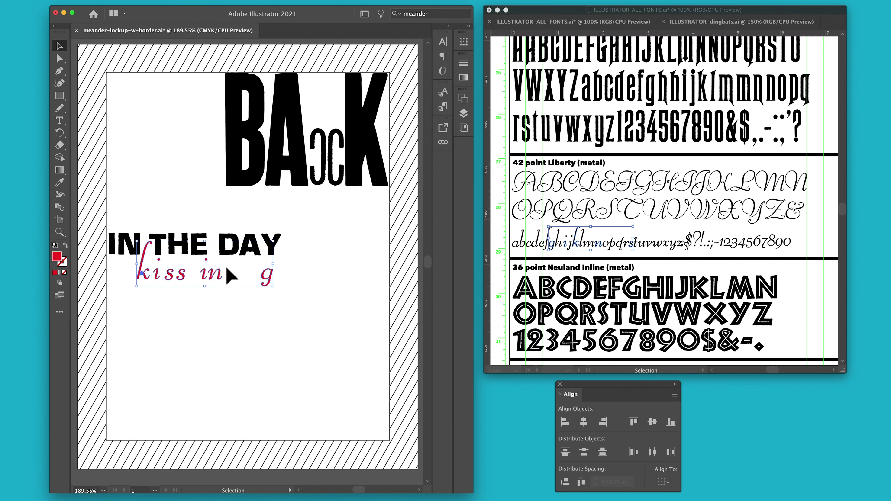
click(187, 308)
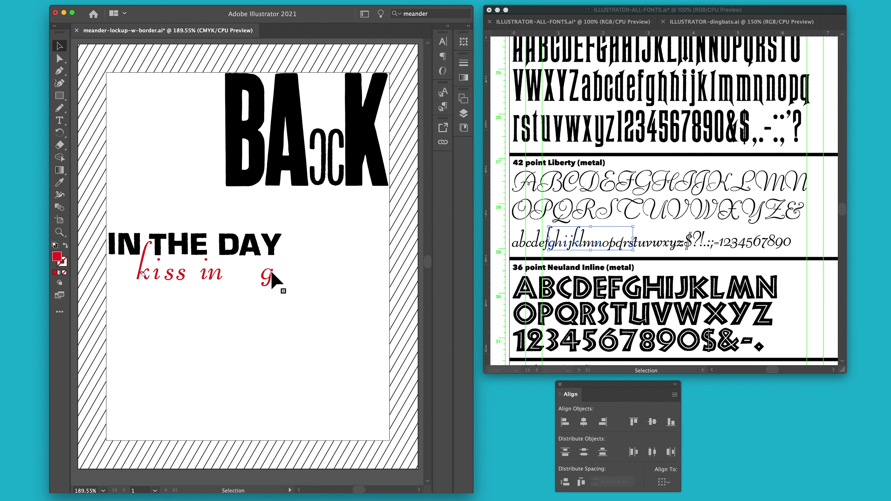
Move the g to the right inner border and evenly distribute the horizontal spacing of the letters in kissing
drag(271, 273, 387, 272)
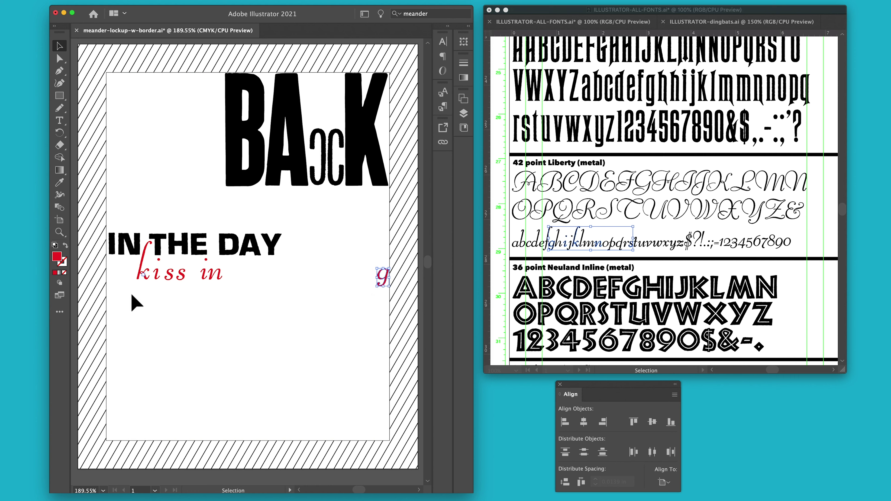
drag(128, 291, 385, 275)
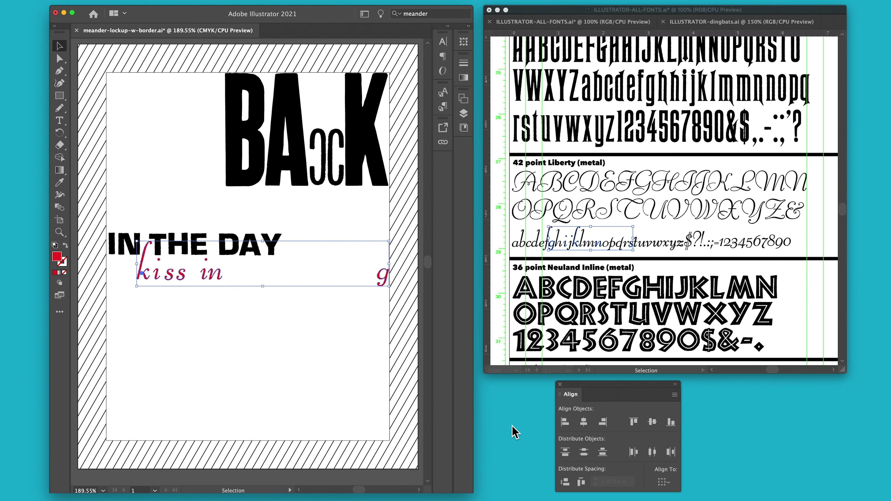
click(581, 483)
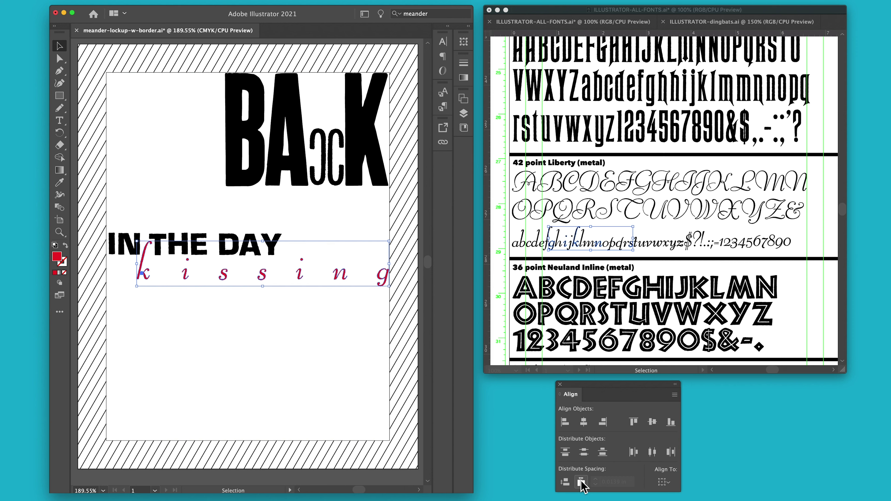
click(269, 298)
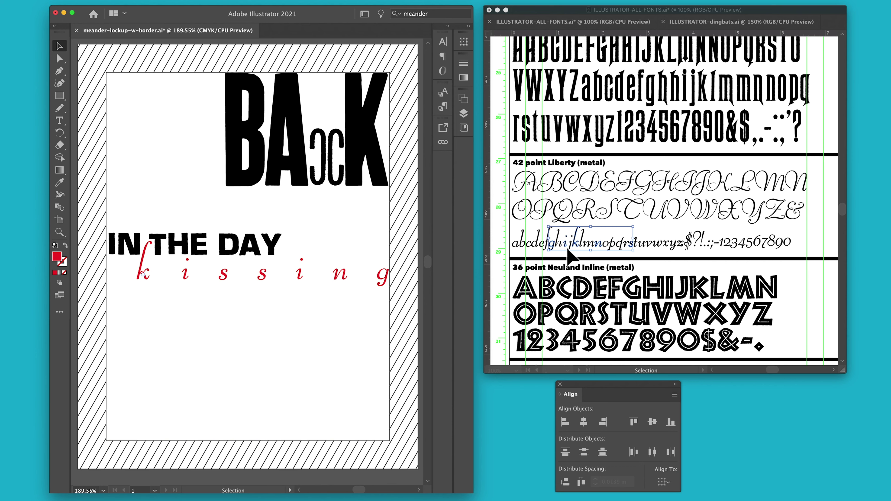
Copy M, O, S and T from the 7 line Antique X-Condensed wood type specimen and paste them into the lockup
drag(843, 216, 843, 189)
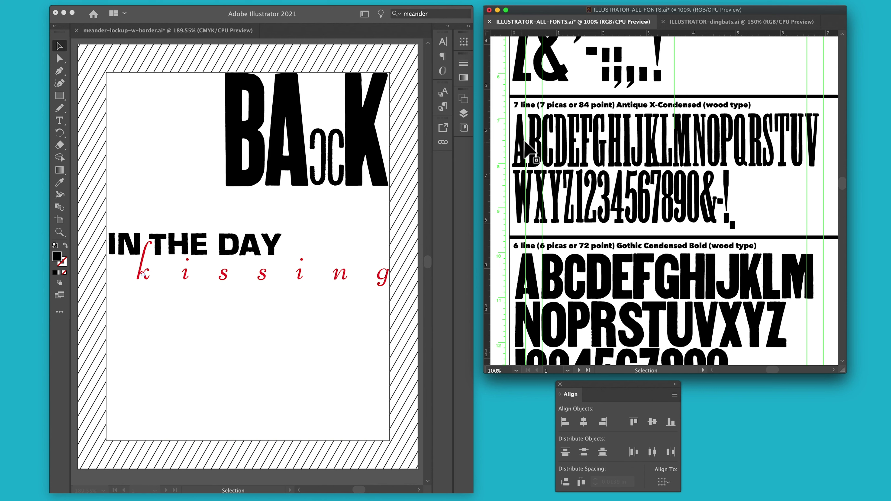
click(687, 135)
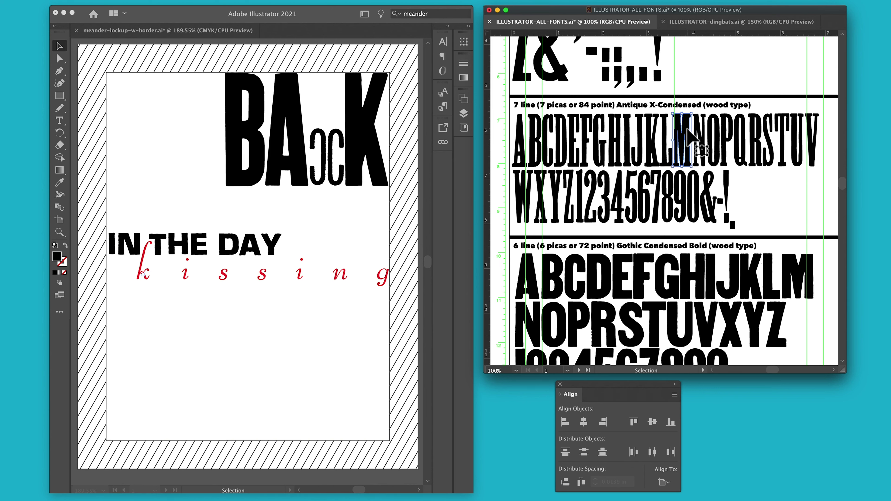
shift+click(719, 142)
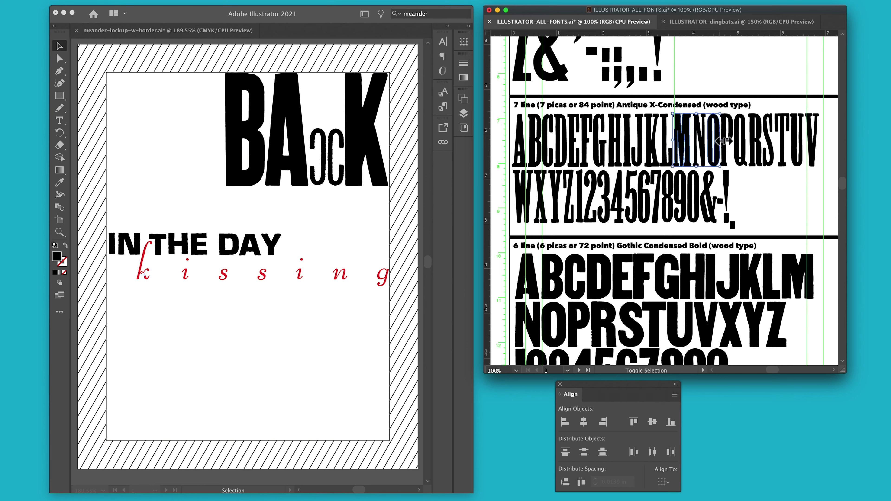
shift+click(768, 145)
shift+click(782, 140)
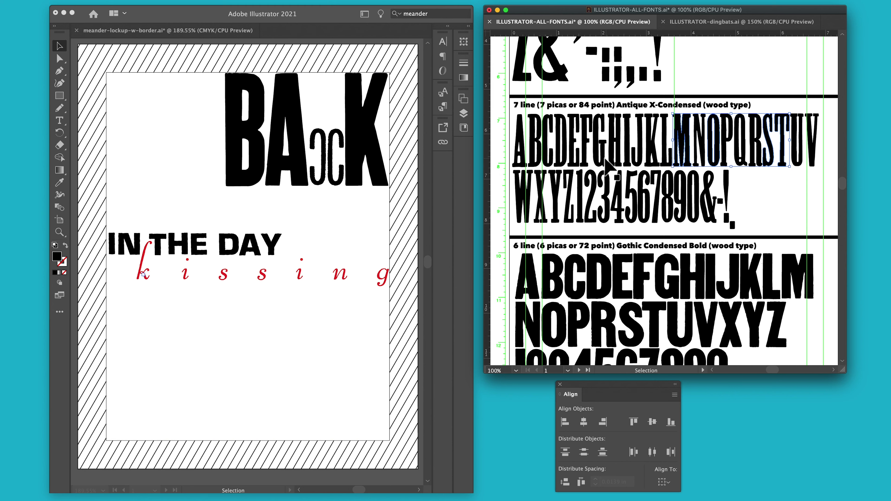
click(216, 353)
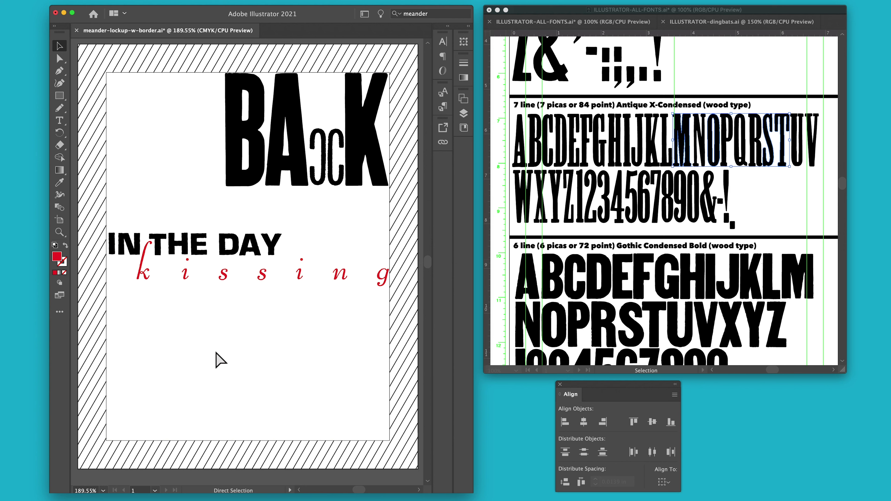
key(super+v)
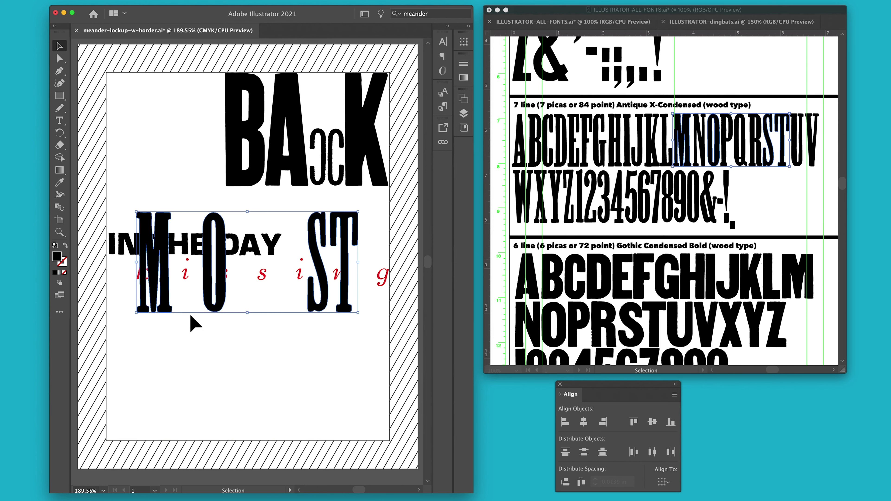
Space the letters of MOST horizontally by 0.0139 in from the M and move the word beneath kissing
click(165, 303)
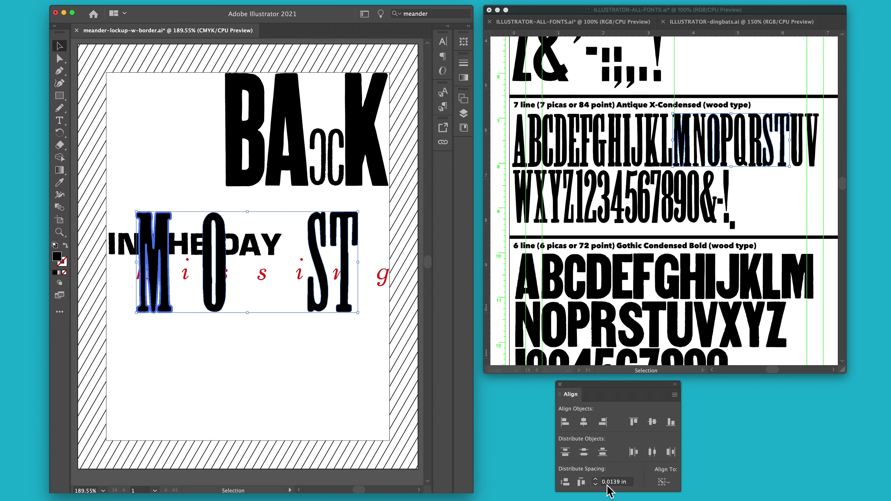
click(582, 483)
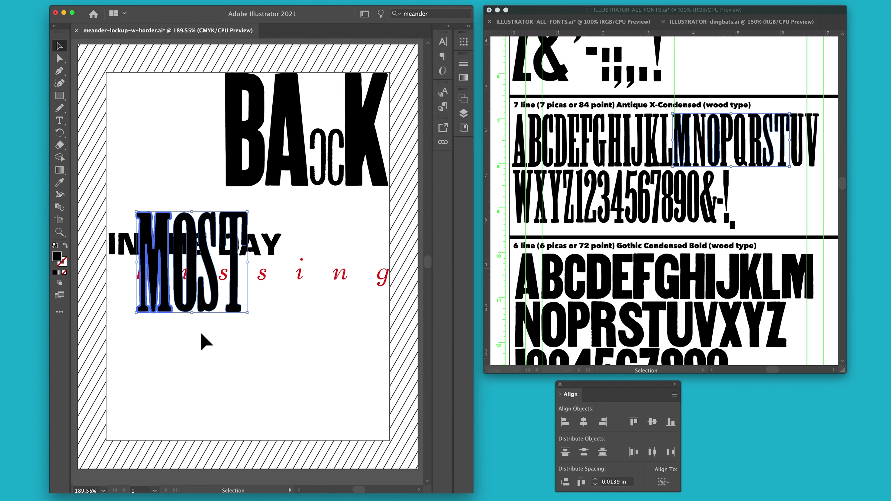
drag(173, 312, 177, 396)
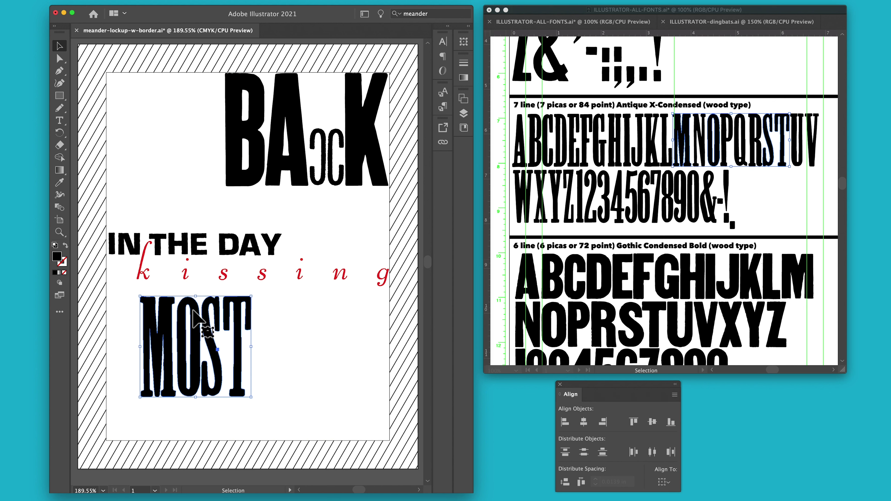
click(304, 346)
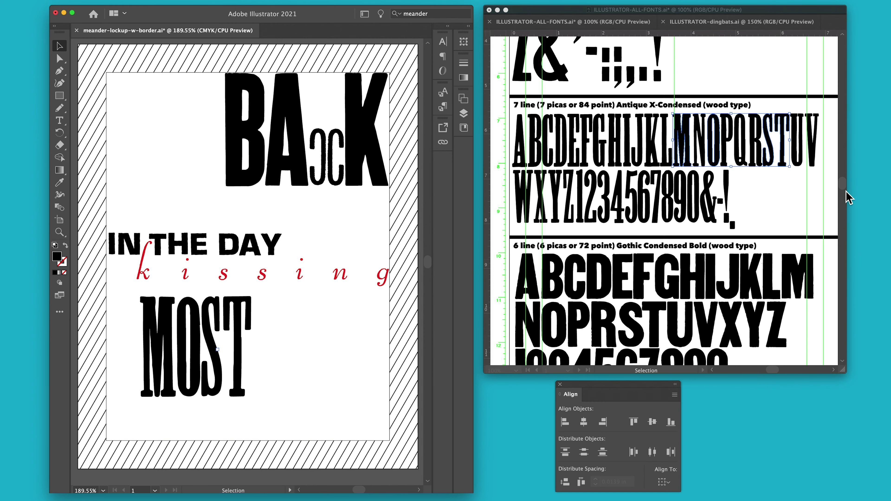
Select the letters a, e, h, s, t and w in the 12 point Unknown metal type specimen
drag(843, 189, 849, 244)
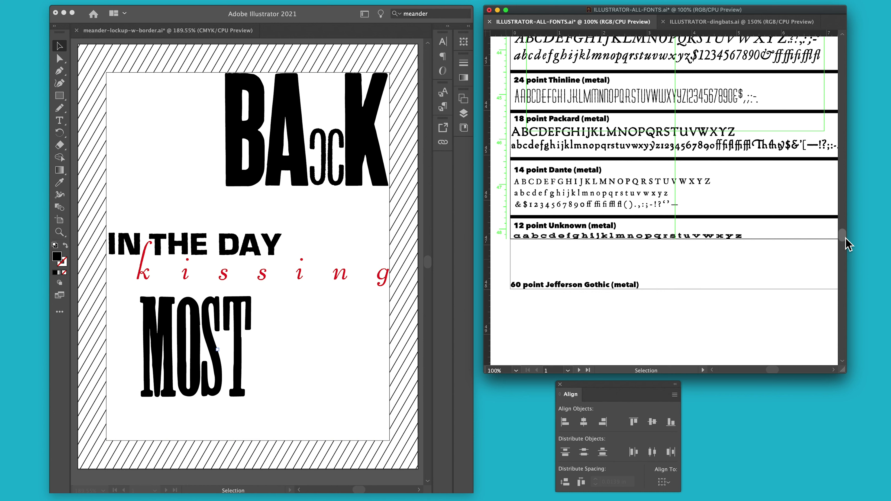
click(580, 262)
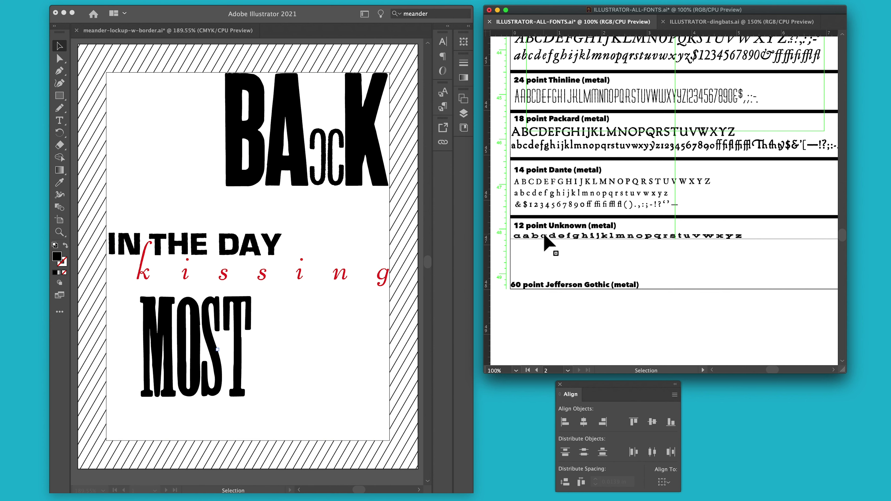
click(708, 238)
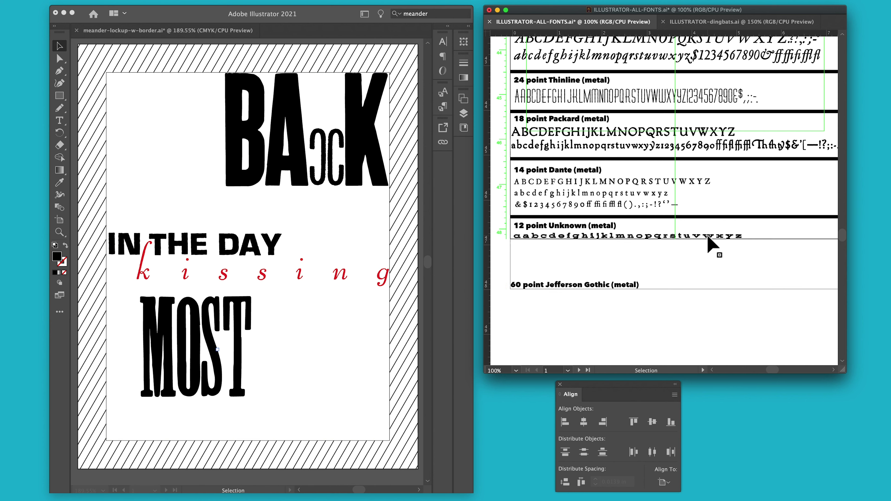
key(shift)
shift+click(708, 236)
shift+click(528, 236)
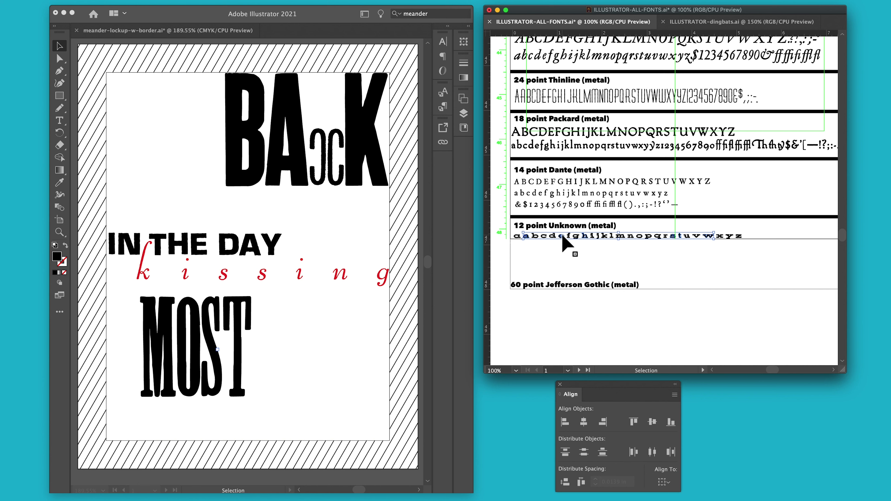
drag(562, 236, 550, 257)
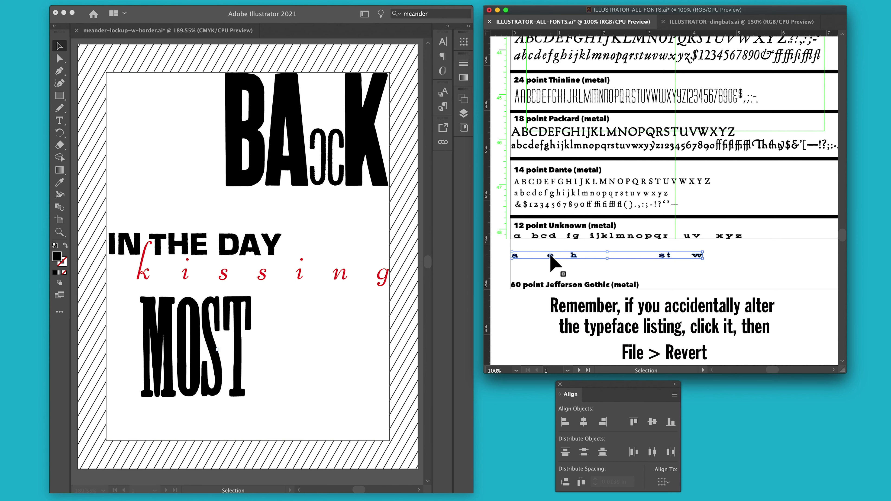
key(super+z)
key(a)
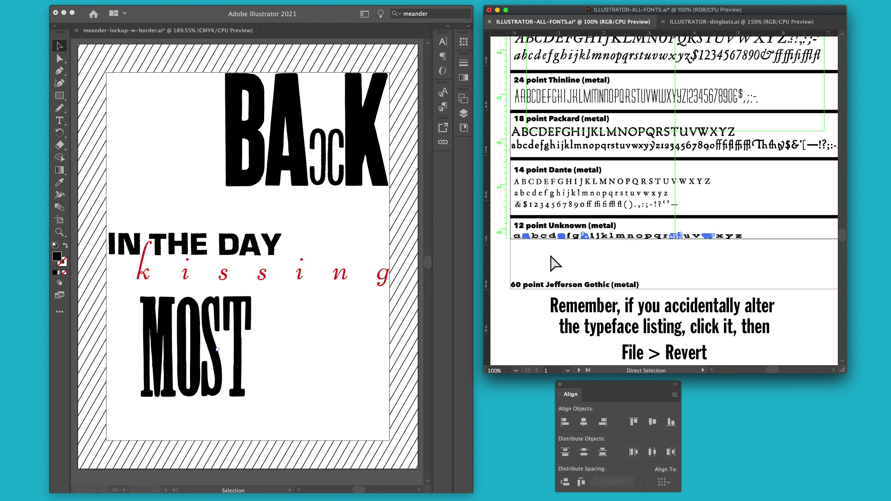
key(v)
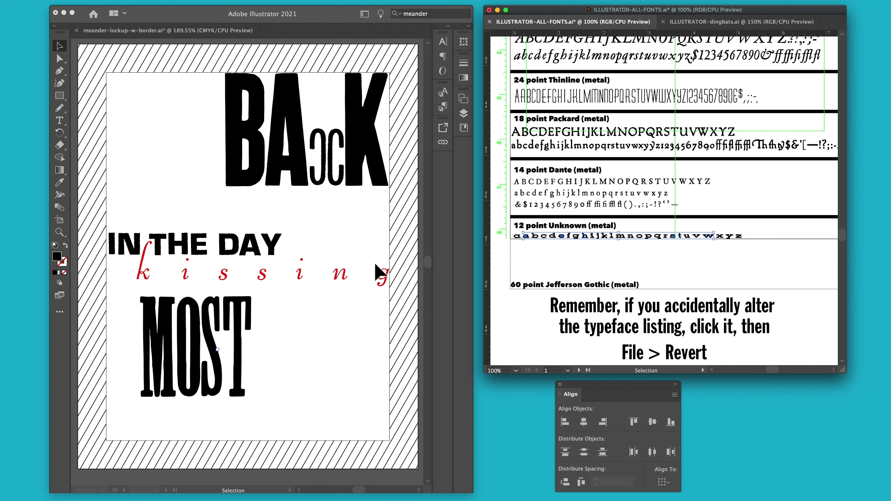
Copy the selected 12 point Unknown letters and paste them into the meander-lockup-w-border.ai document
click(335, 312)
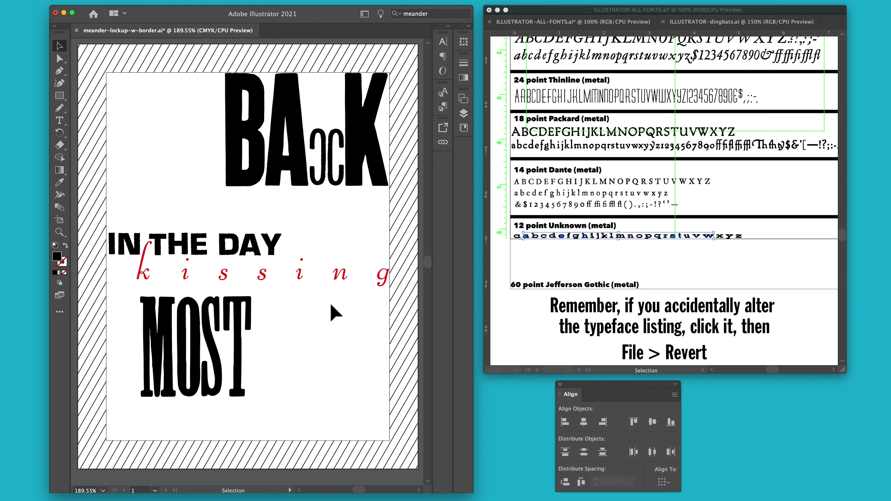
key(a)
key(v)
key(super+v)
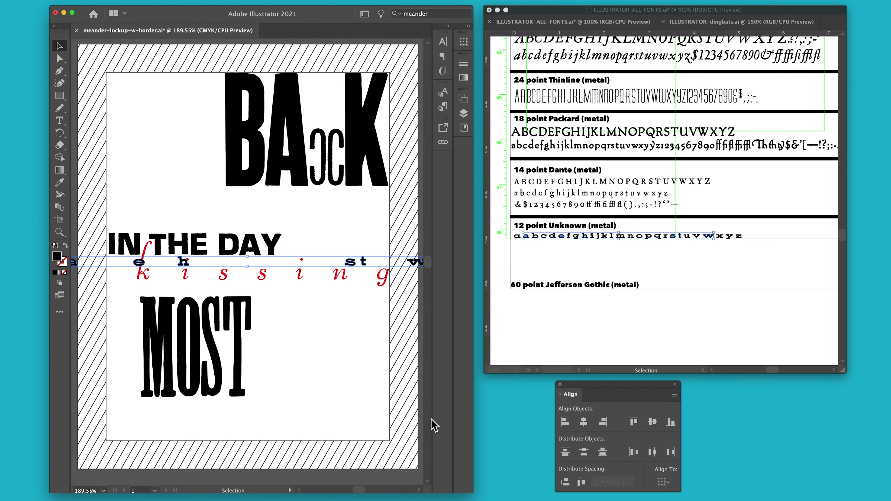
Space the pasted letters horizontally by 0.0139 in from the a and move the row between kissing and MOST
click(75, 263)
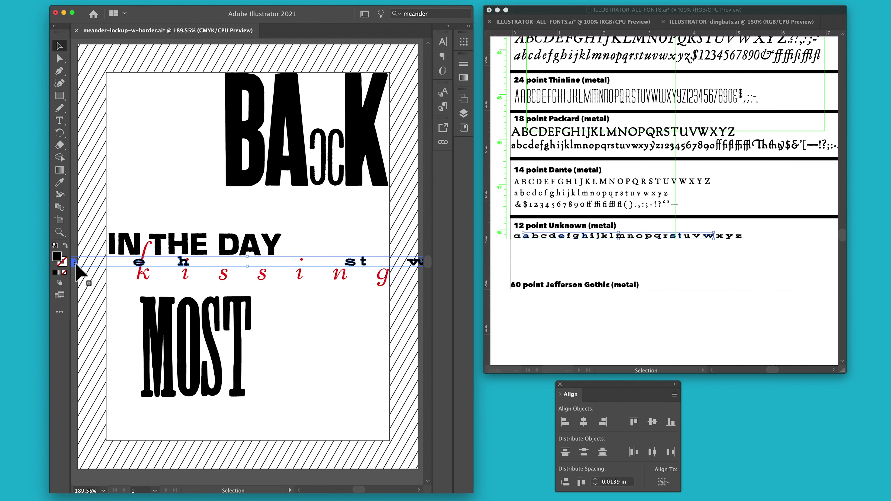
click(581, 482)
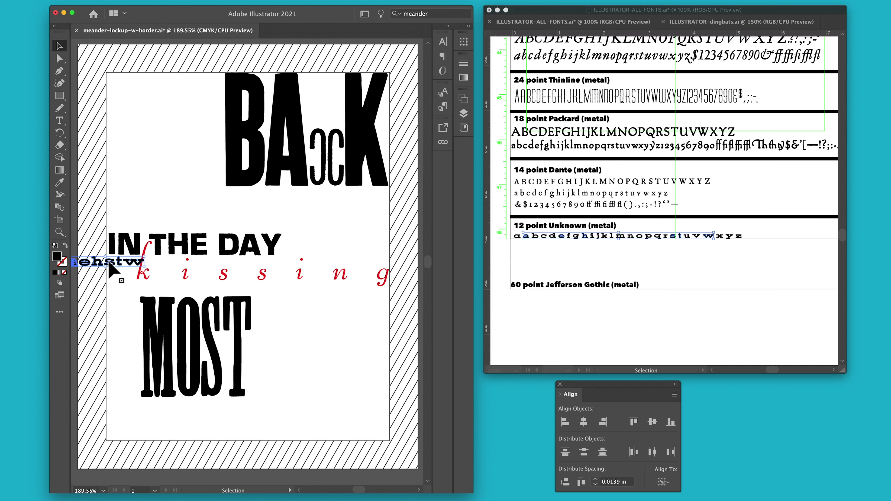
drag(110, 267, 204, 289)
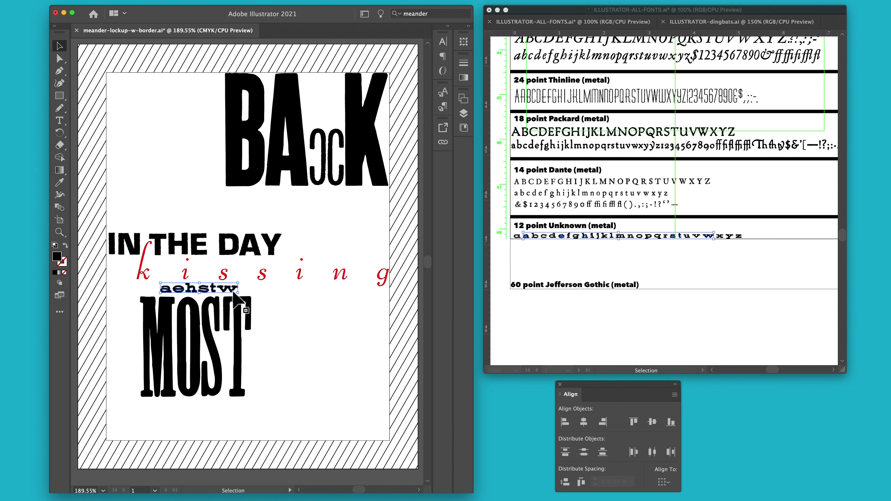
click(257, 293)
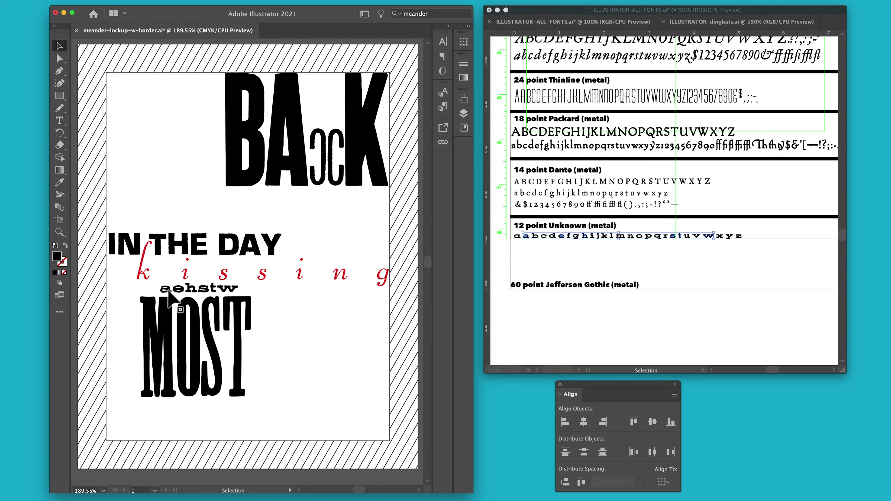
Rearrange the small letters to spell was and the between kissing and MOST, and group the word was
drag(213, 288, 260, 293)
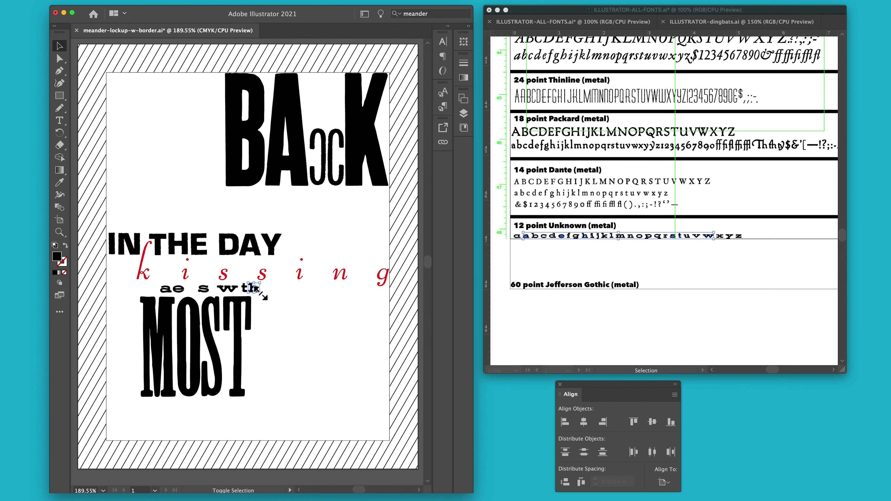
drag(181, 294, 269, 294)
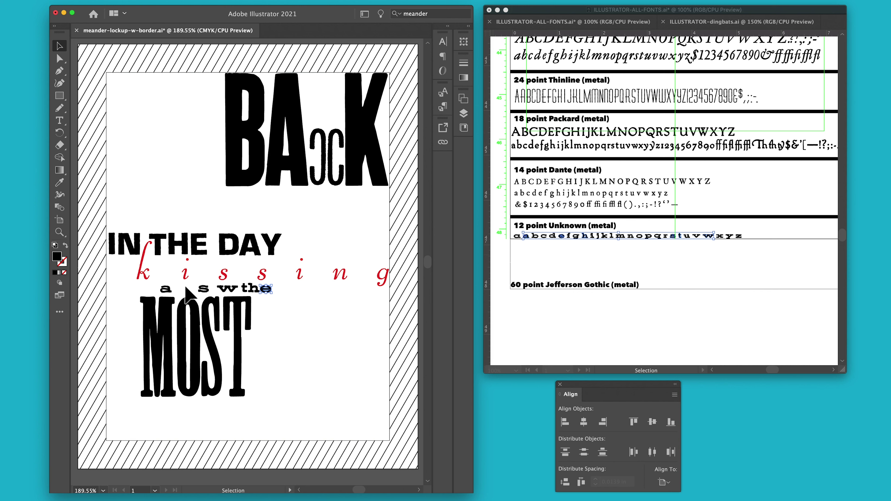
drag(225, 288, 145, 292)
drag(209, 291, 181, 290)
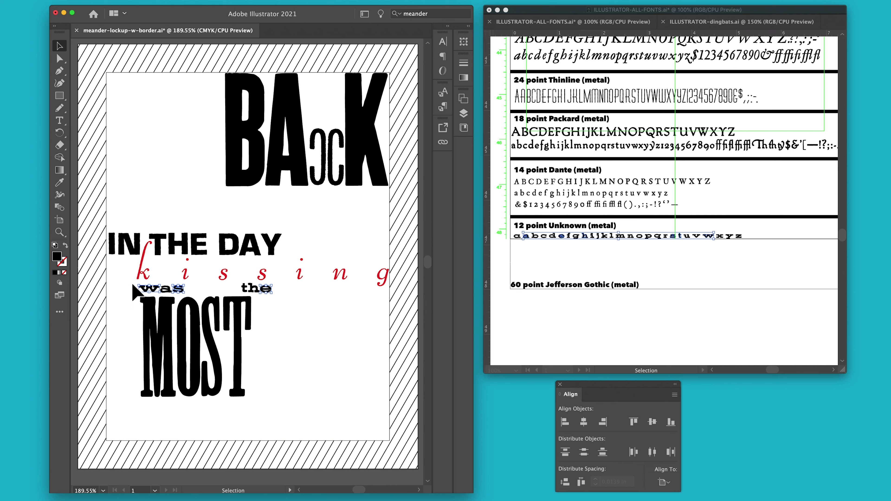
key(super+g)
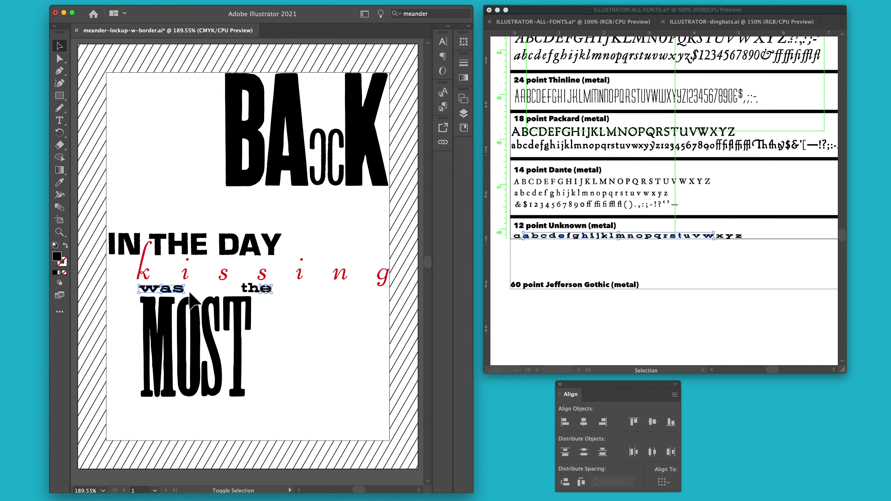
Select the letters of the word the and move them beside was with a word space between
drag(292, 285, 243, 292)
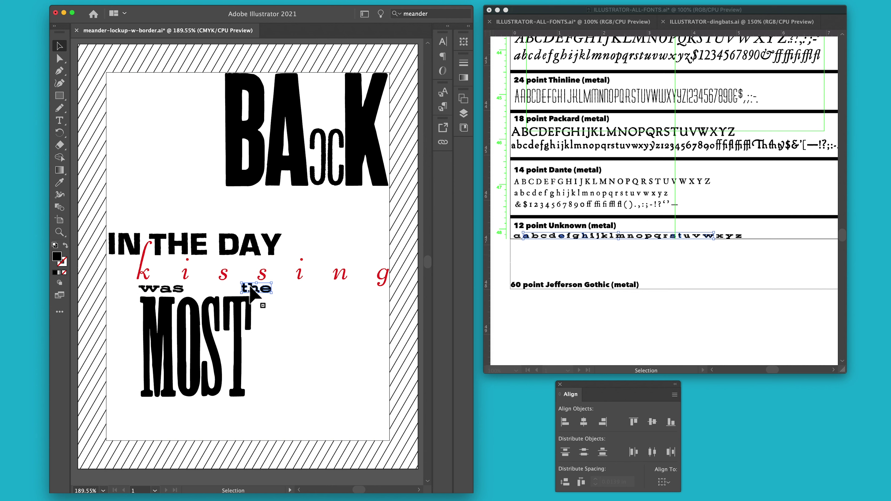
drag(252, 291, 199, 294)
Move was the rightward until its end lines up with the T of MOST, and lower it to sit just above MOST
drag(126, 286, 221, 292)
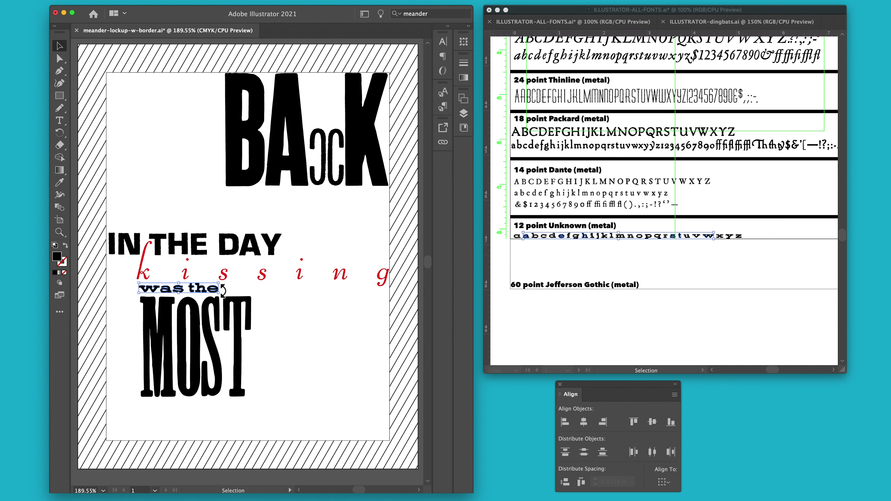
key(Right)
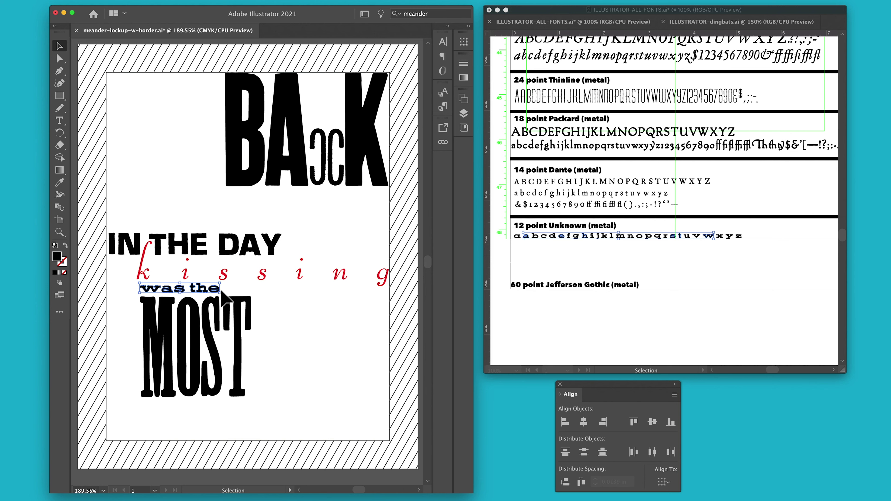
key(shift+Right)
key(shift+Right)
key(shift+Right)
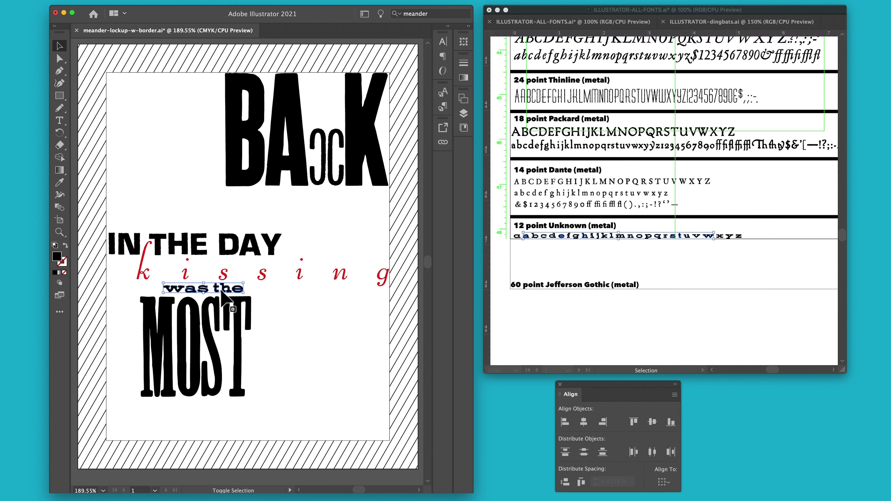
key(Left)
key(Left)
key(Left)
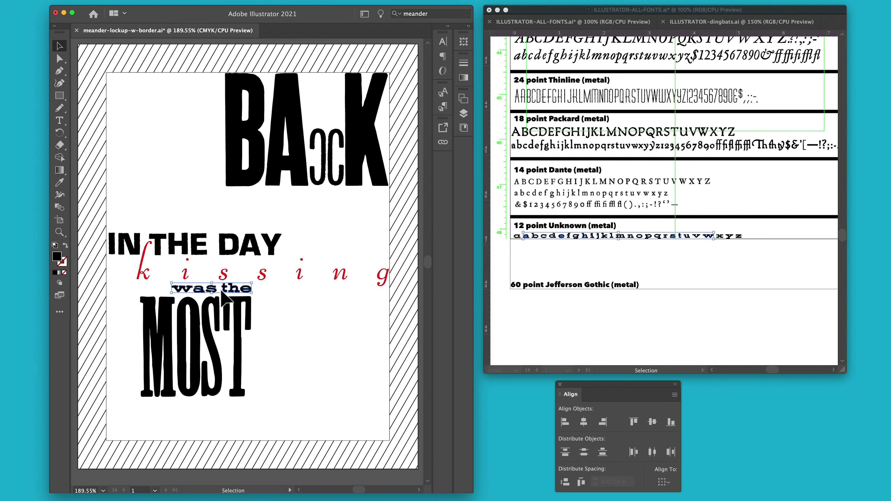
key(Down)
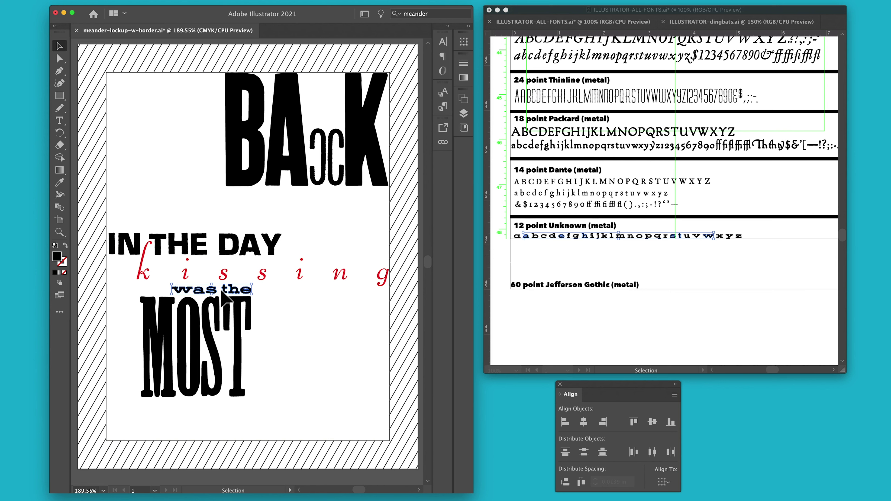
key(Down)
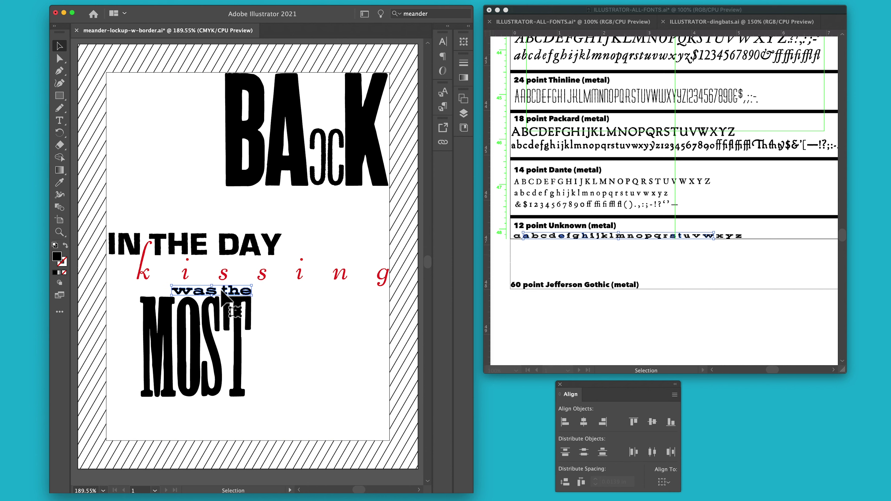
Move IN THE DAY and kissing up together to open space above was the MOST
drag(119, 285, 273, 399)
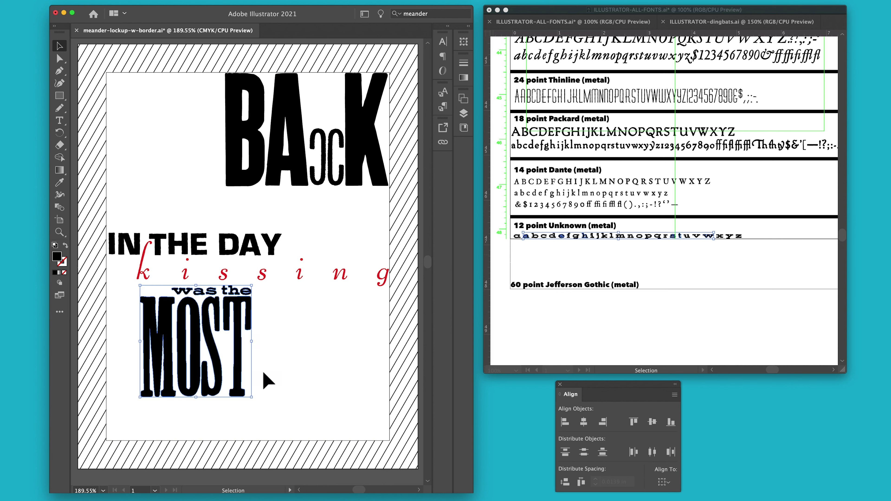
drag(100, 209, 399, 278)
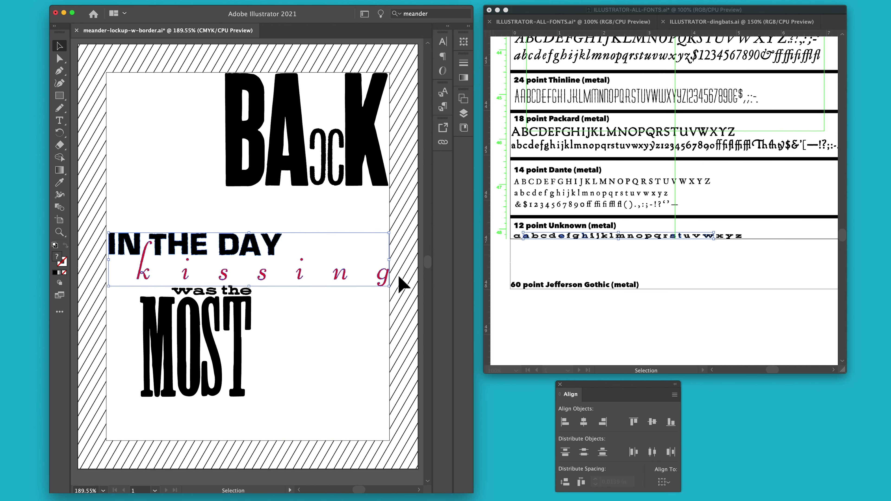
key(Up)
key(Up)
key(Up)
key(Up)
key(Up)
key(Up)
key(Up)
key(Up)
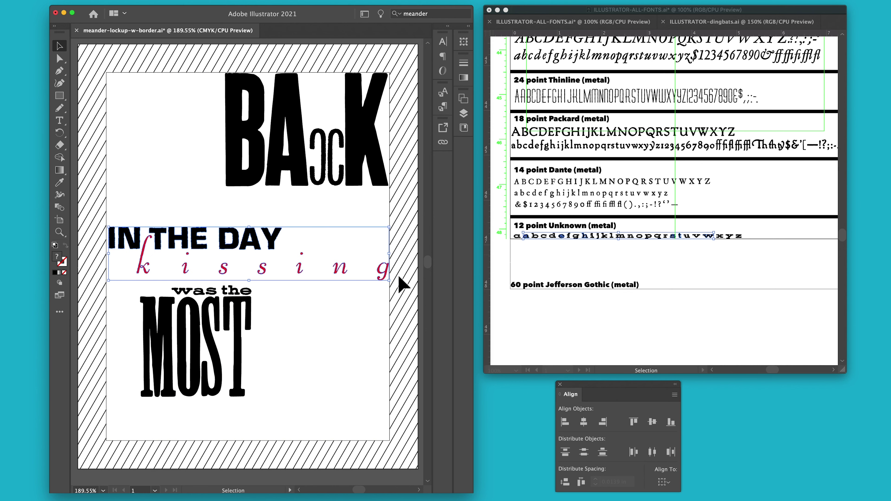
key(Up)
key(Up)
key(Up)
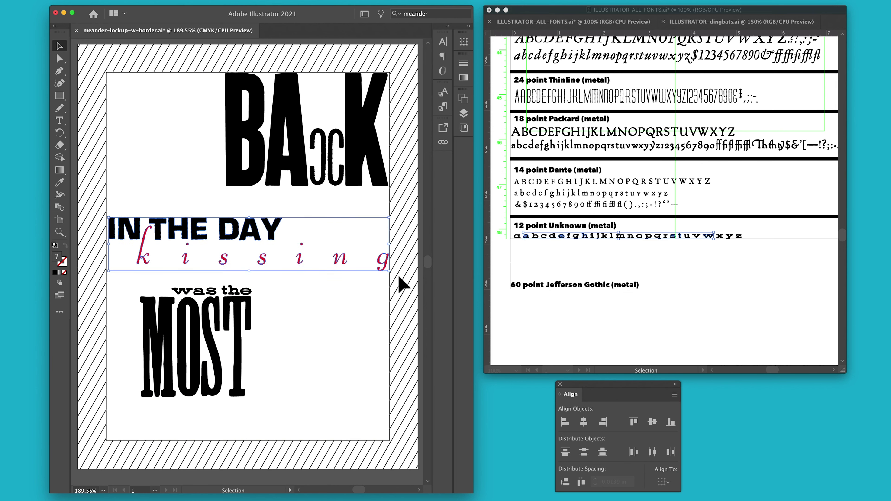
Select was the MOST and nudge it left and up beneath the k of kissing
drag(128, 278, 260, 407)
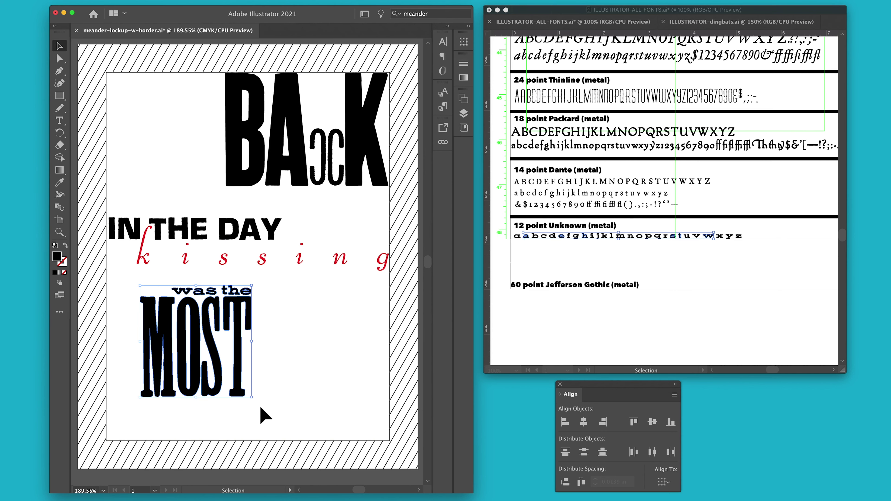
key(Left)
key(Left)
key(Left)
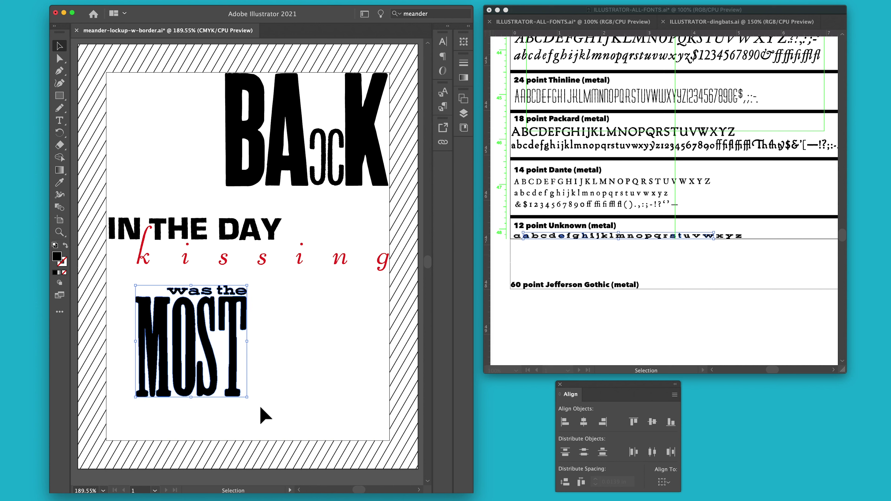
key(Up)
key(Up)
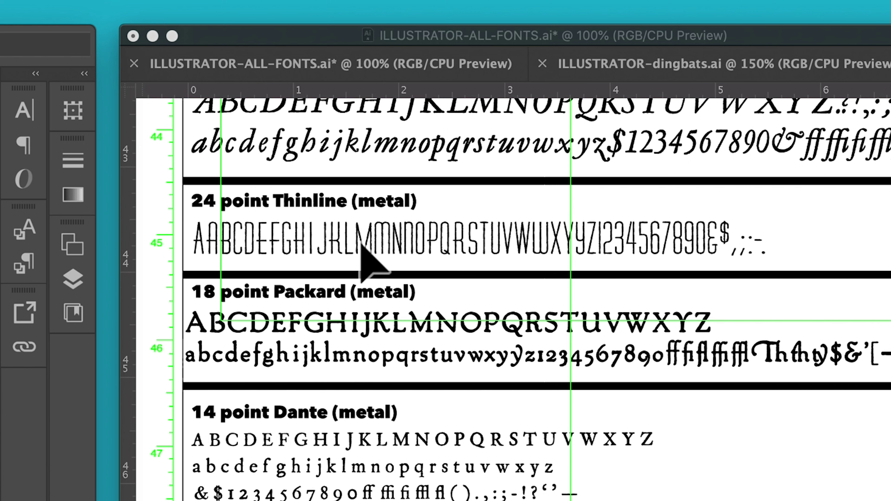
Select the letters M, Y, S, T, E, R, I, O and U in the 24 point Thinline alphabet for the lockup
click(364, 251)
click(367, 249)
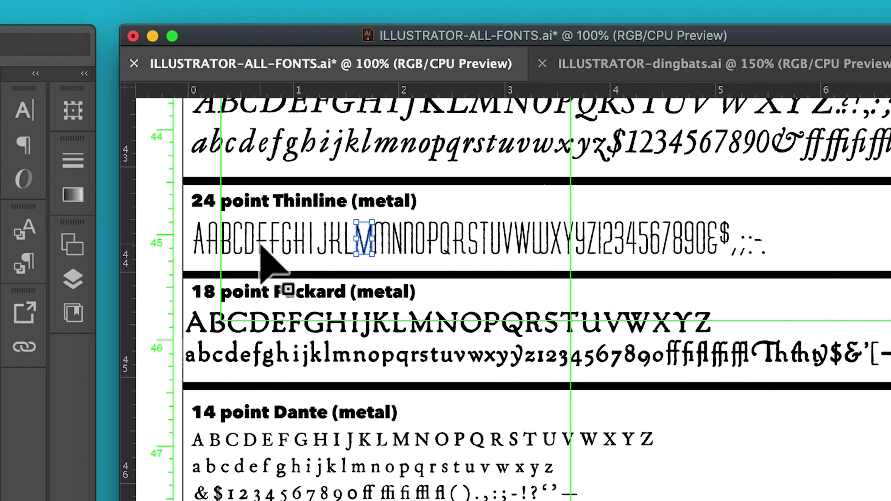
shift+click(569, 244)
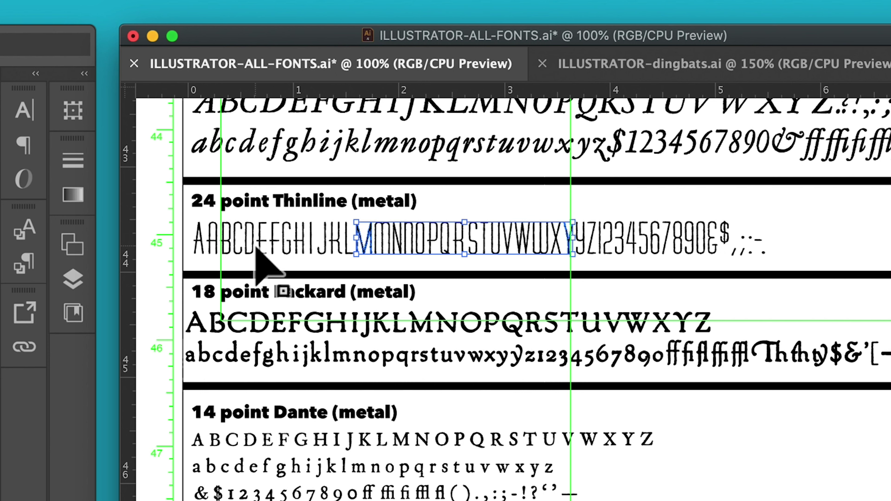
shift+click(477, 246)
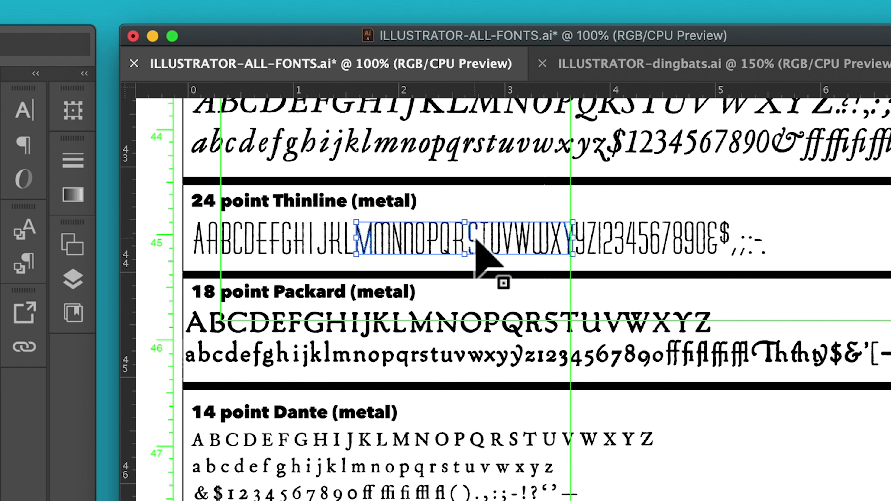
shift+click(483, 239)
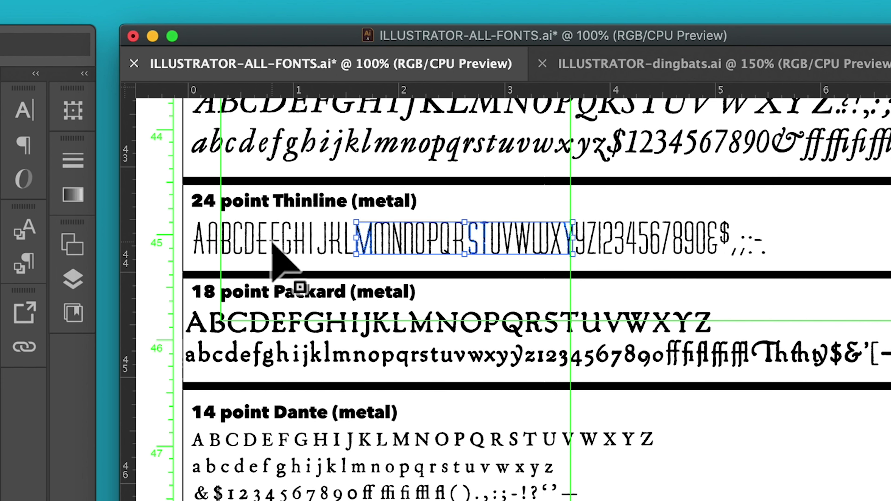
shift+click(260, 249)
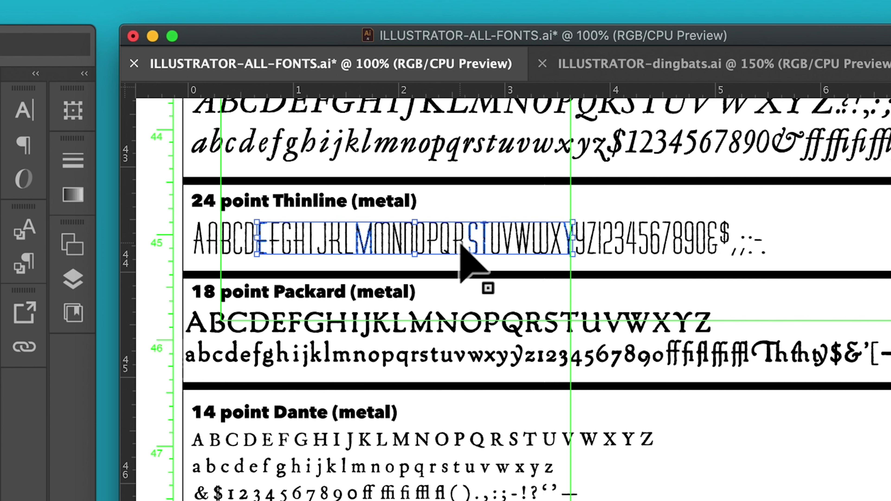
shift+click(456, 247)
shift+click(310, 247)
shift+click(420, 242)
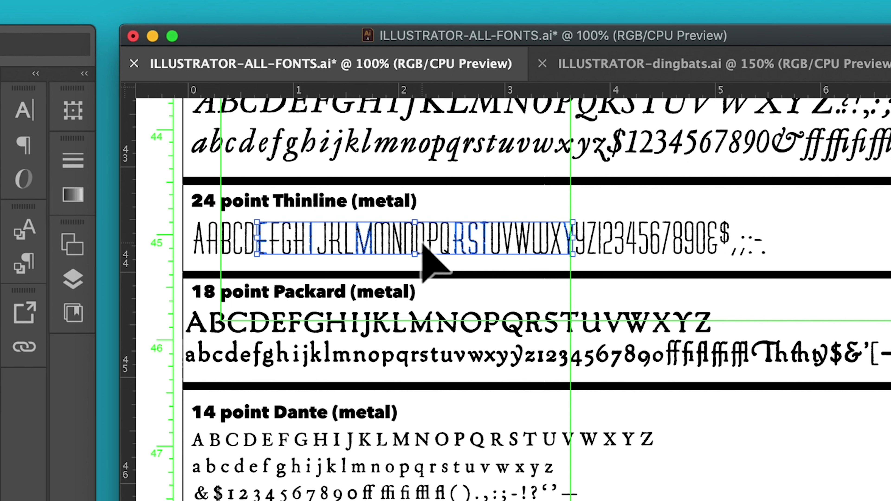
shift+click(498, 244)
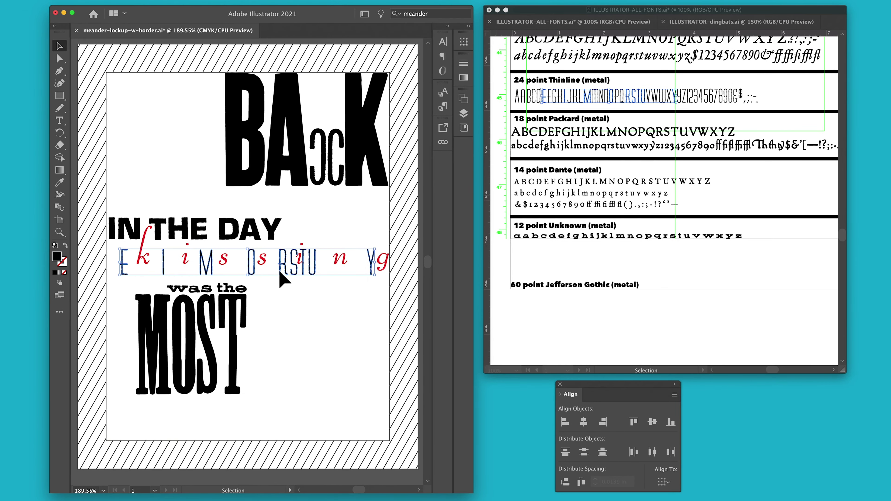
Move the copied Thinline letters below MOST, close them up with 0.0139 in horizontal spacing from the E, and shift the row rightward
drag(279, 272, 278, 423)
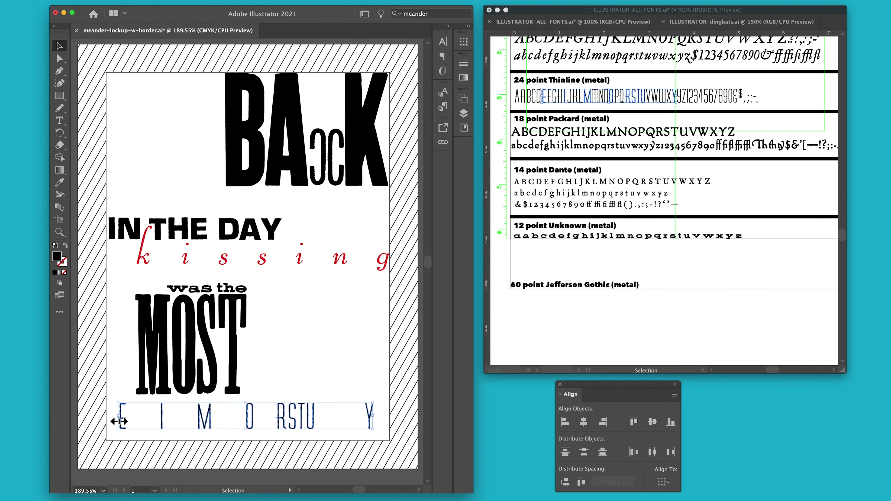
click(123, 425)
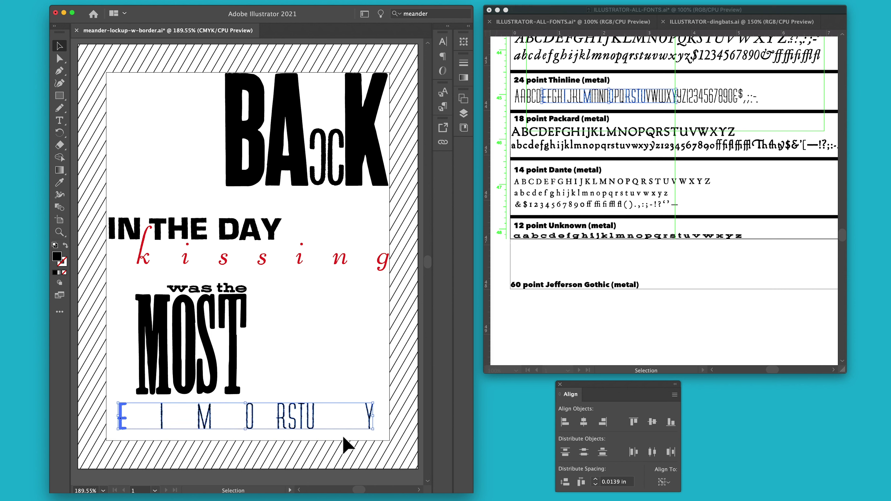
click(582, 482)
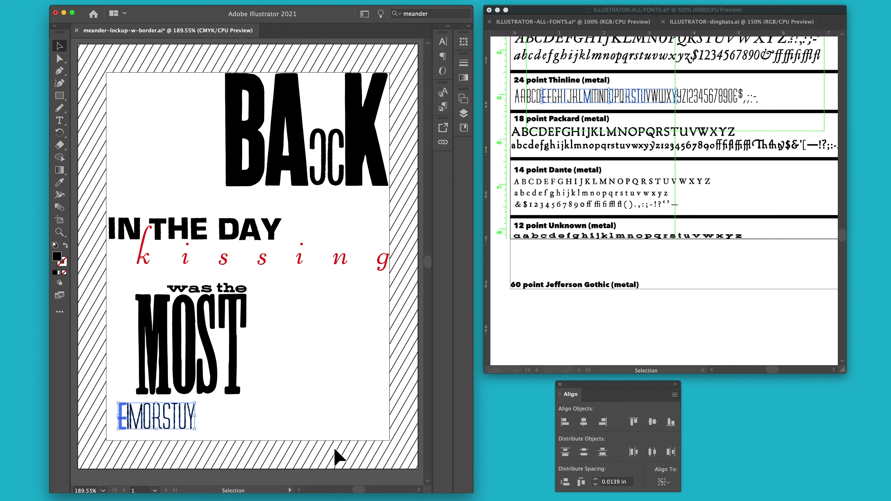
drag(176, 421, 354, 426)
click(287, 423)
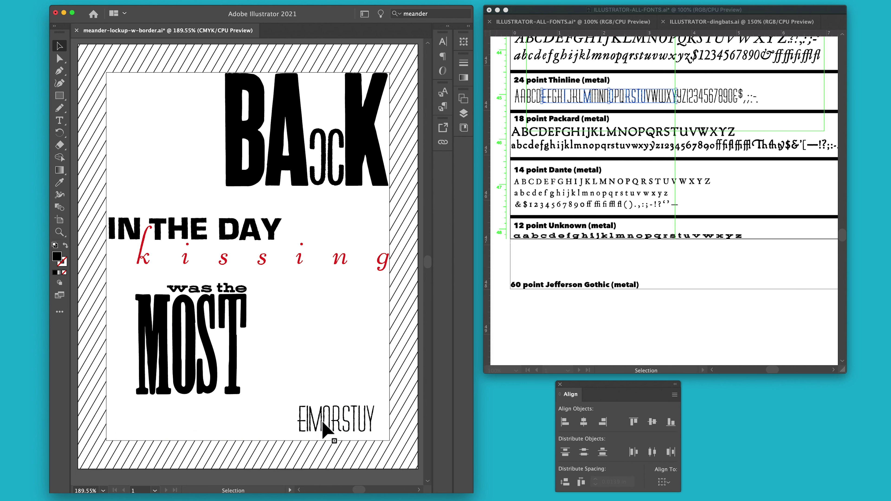
Reorder the Thinline letters one by one beneath MOST to spell MYSTERIOU
drag(322, 427, 226, 424)
drag(372, 425, 242, 424)
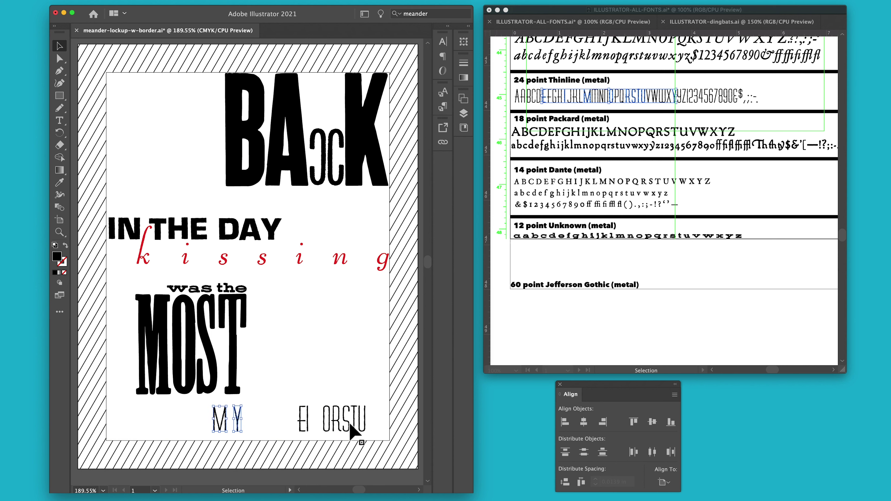
drag(346, 425, 251, 424)
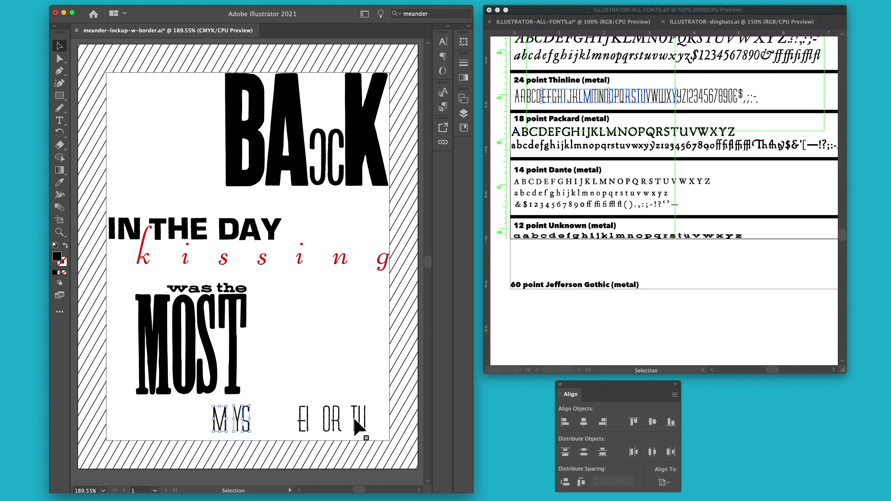
drag(358, 427, 262, 425)
drag(333, 427, 292, 425)
drag(359, 421, 302, 422)
click(259, 400)
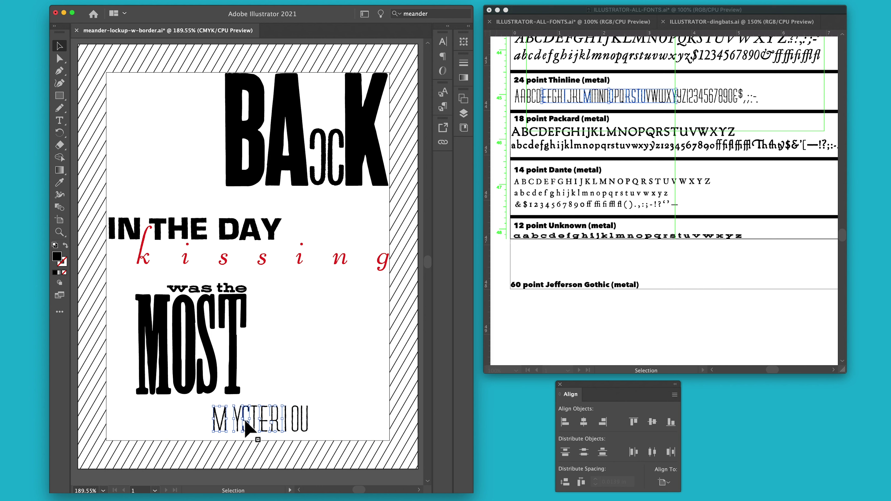
Duplicate the S and move the copy to the end of the row to complete MYSTERIOUS
drag(195, 414, 352, 430)
click(349, 400)
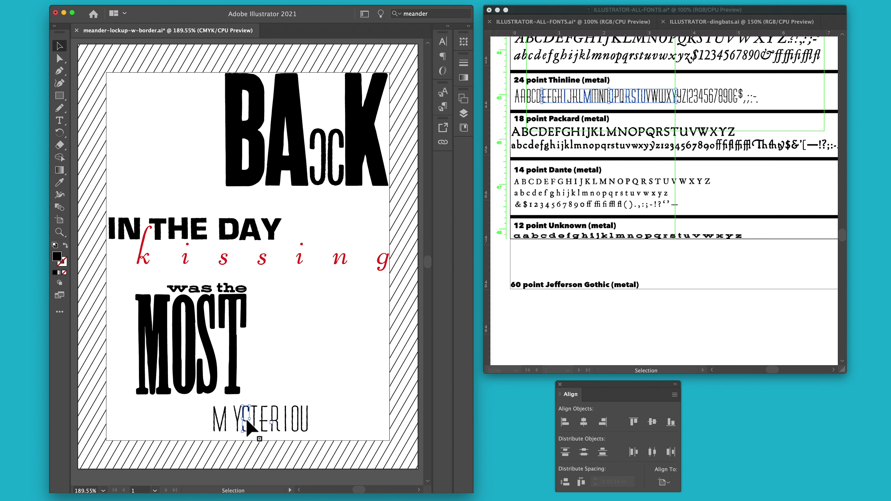
key(a)
key(a)
key(super)
key(shift+Right)
key(shift+Right)
key(shift+Right)
key(shift+Right)
Select all the letters of MYSTERIOUS and distribute them horizontally at 0.0139 in spacing with the M as key object
drag(344, 409, 200, 427)
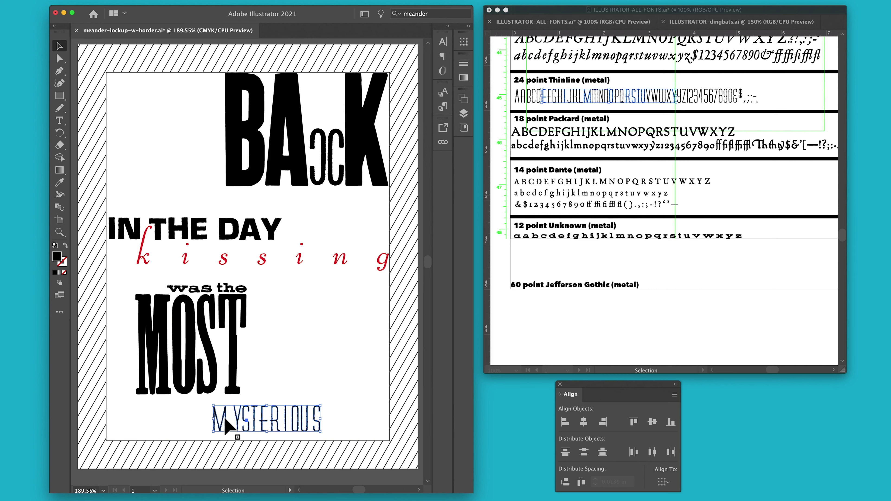
click(225, 425)
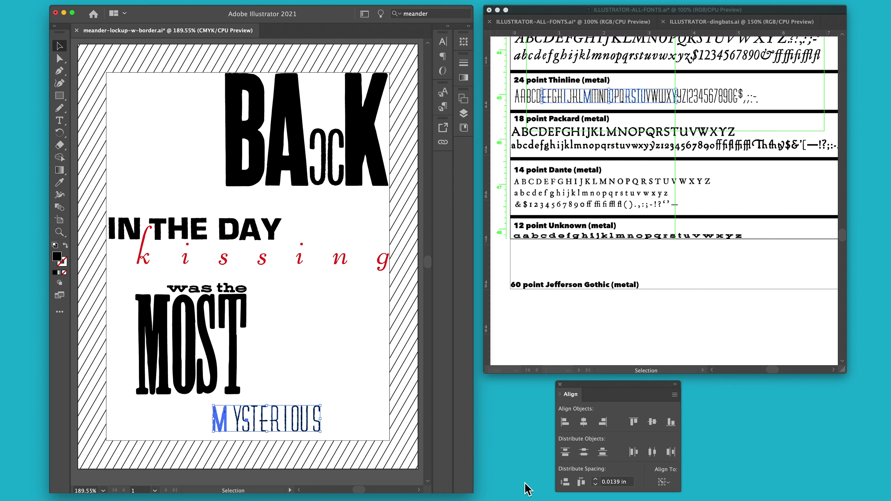
click(581, 482)
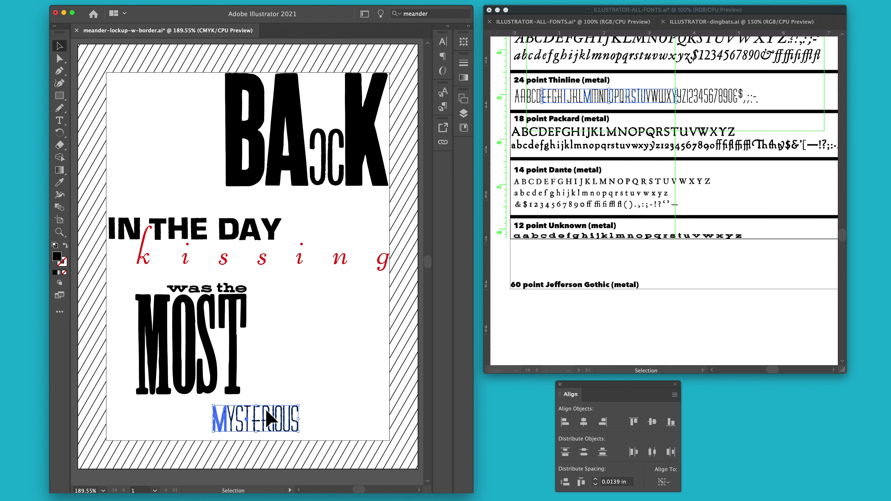
Rotate MYSTERIOUS 90° counterclockwise and place it vertically beside the T of MOST, with its end level with the top of the T
drag(302, 402, 239, 353)
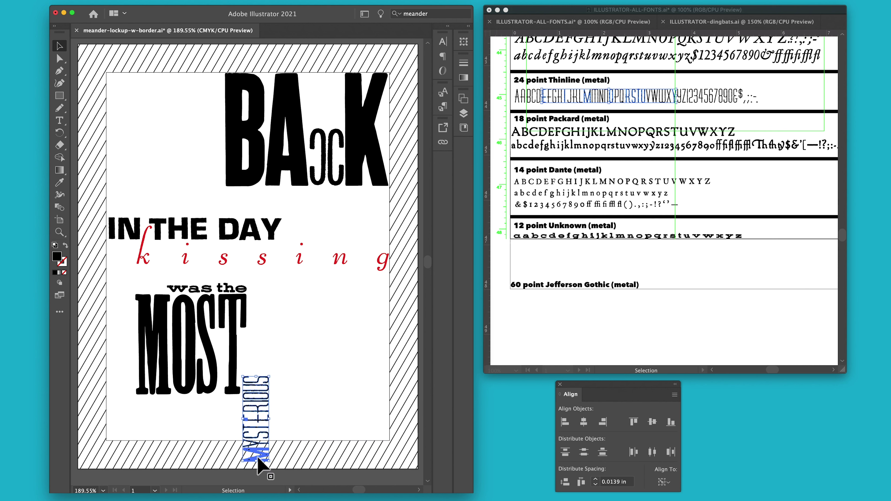
drag(256, 458, 263, 379)
click(288, 414)
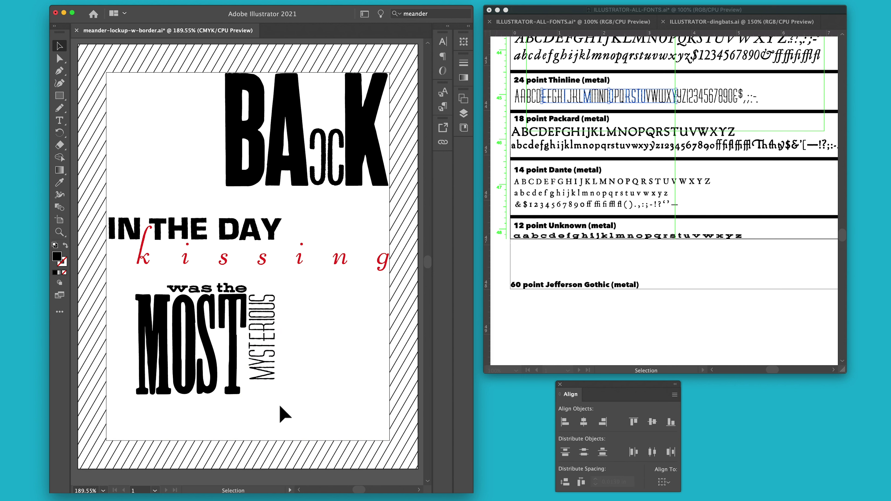
Nudge the M of the vertical MYSTERIOUS down until it lines up with the foot of MOST
click(262, 379)
key(Down)
key(Down)
key(Down)
key(Down)
key(Down)
key(Down)
key(Down)
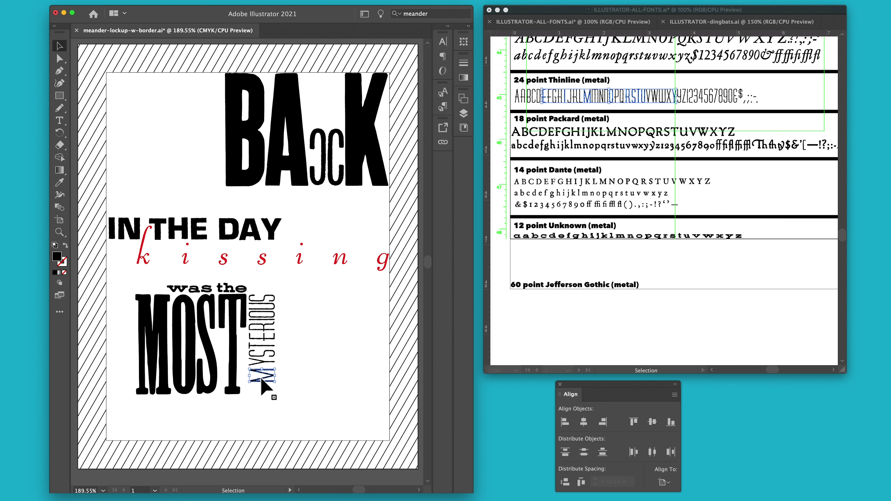
key(Down)
key(Down)
key(Down)
key(Down)
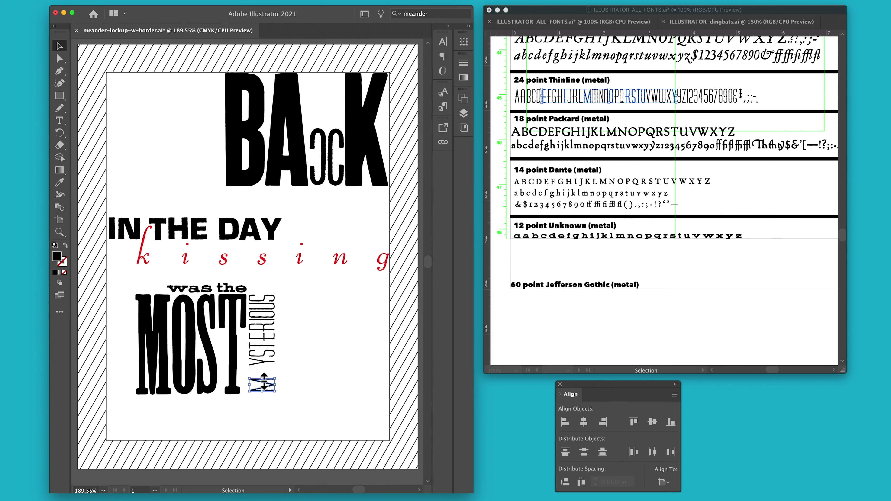
Distribute the letters of MYSTERIOUS evenly in the vertical direction so the word spans the height of MOST
scroll(262, 380, down, 3)
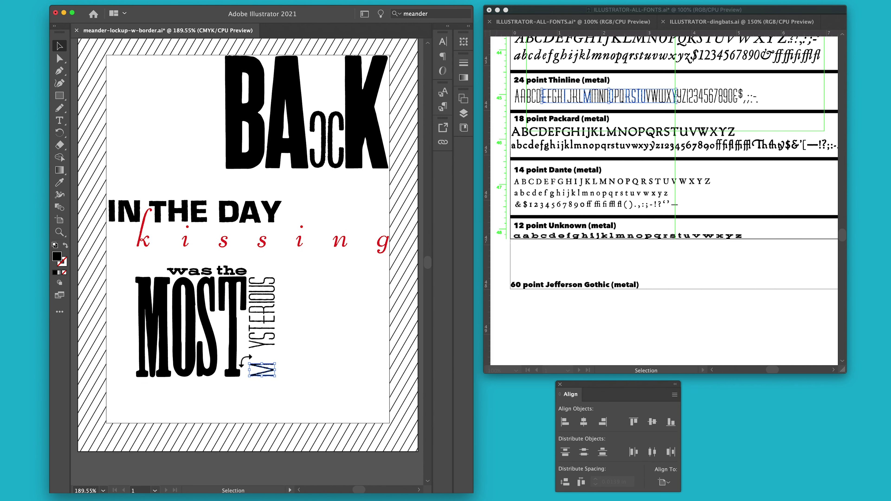
drag(267, 268, 275, 391)
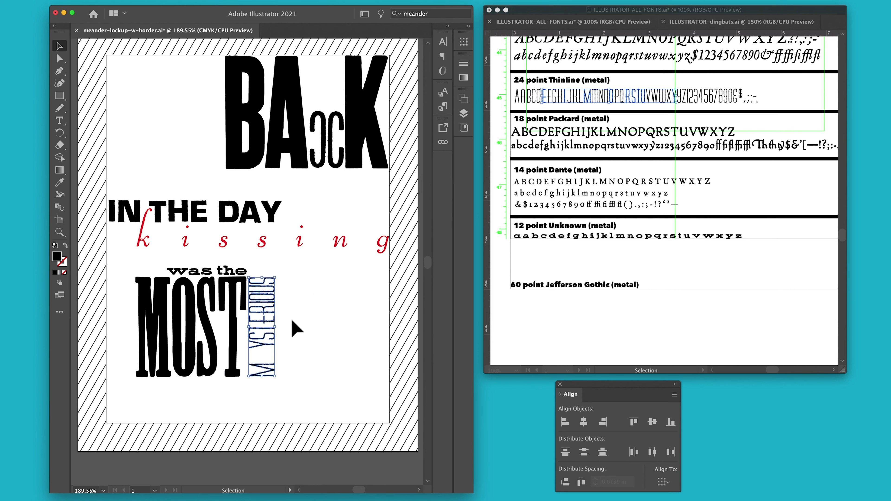
click(570, 484)
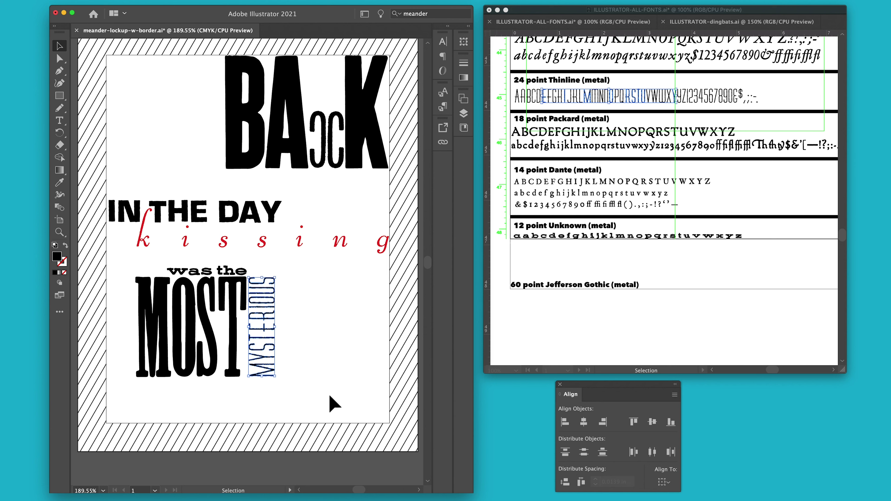
click(326, 387)
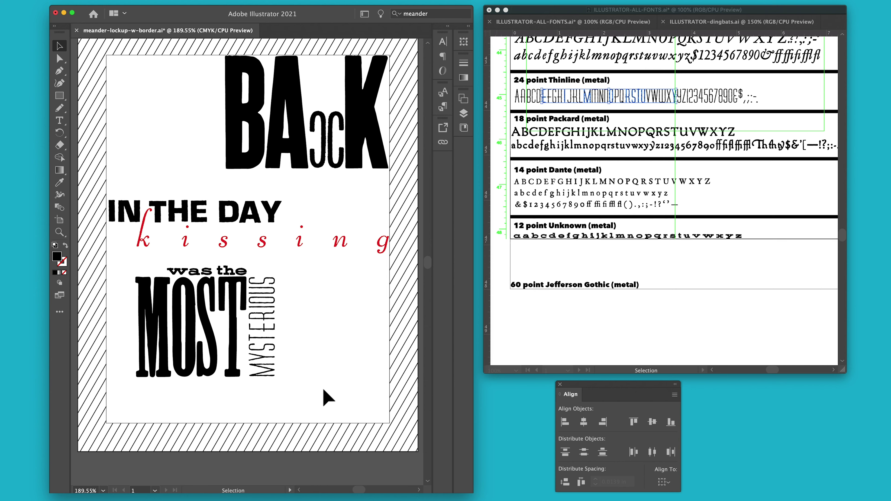
Copy the T, H, I, N, G and period from the 36 point Eve alphabet into the lockup document
scroll(593, 267, up, 1)
scroll(593, 267, up, 10)
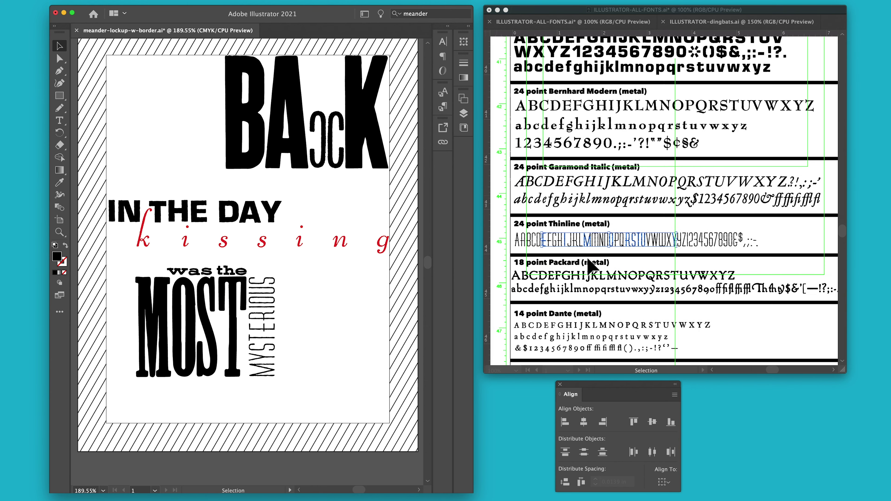
scroll(589, 268, up, 11)
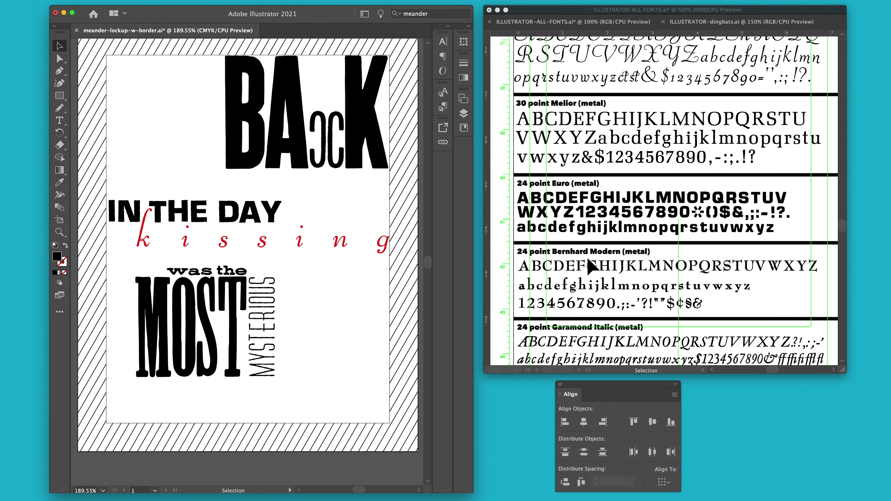
scroll(590, 268, up, 10)
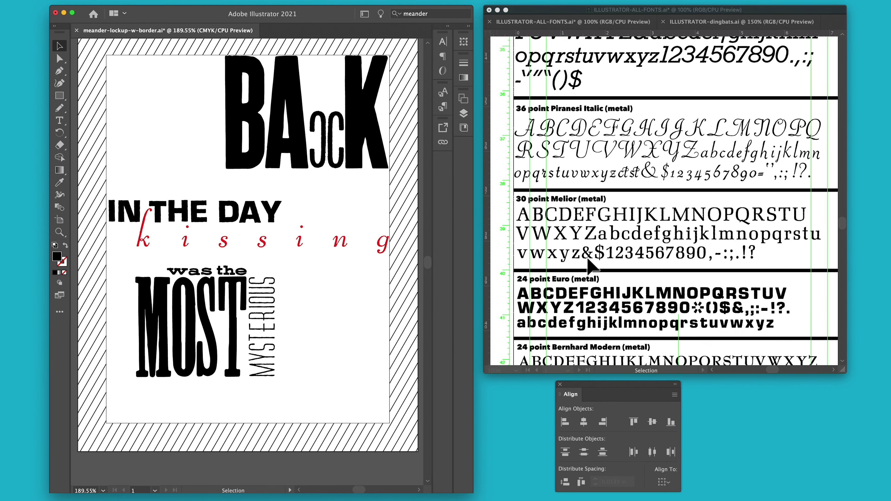
scroll(589, 267, up, 8)
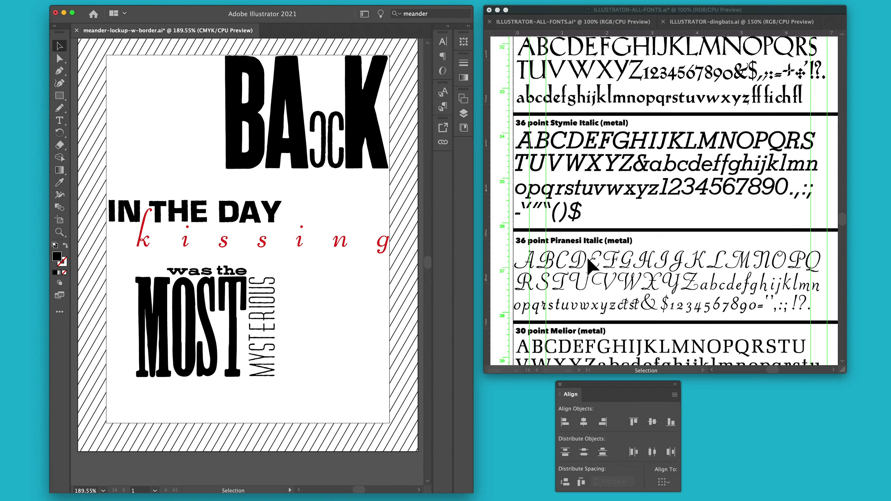
scroll(590, 267, up, 6)
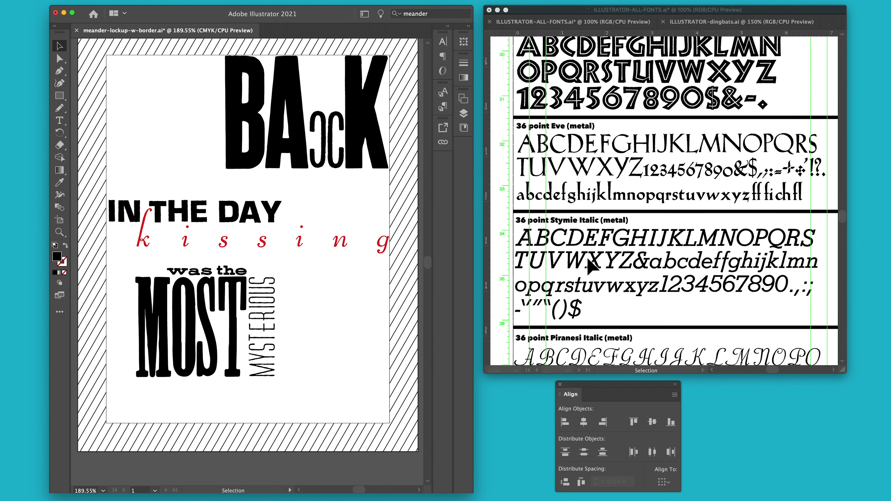
scroll(590, 265, up, 1)
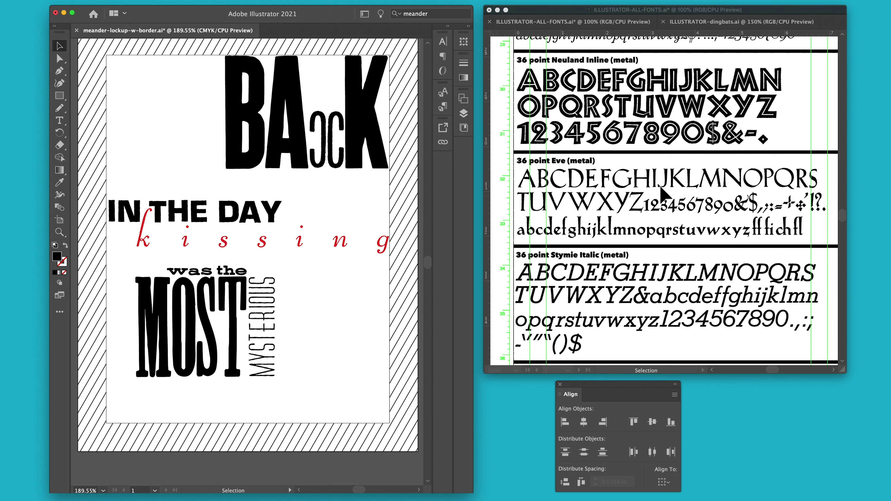
click(522, 202)
click(523, 201)
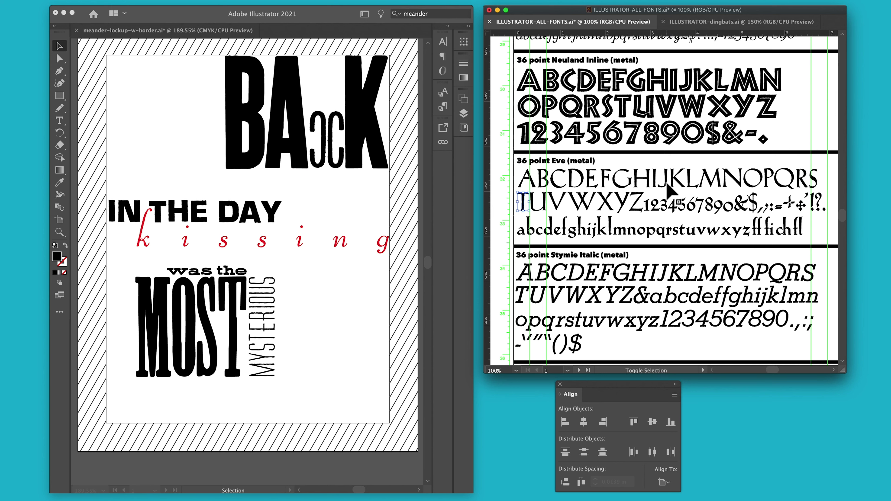
shift+click(649, 181)
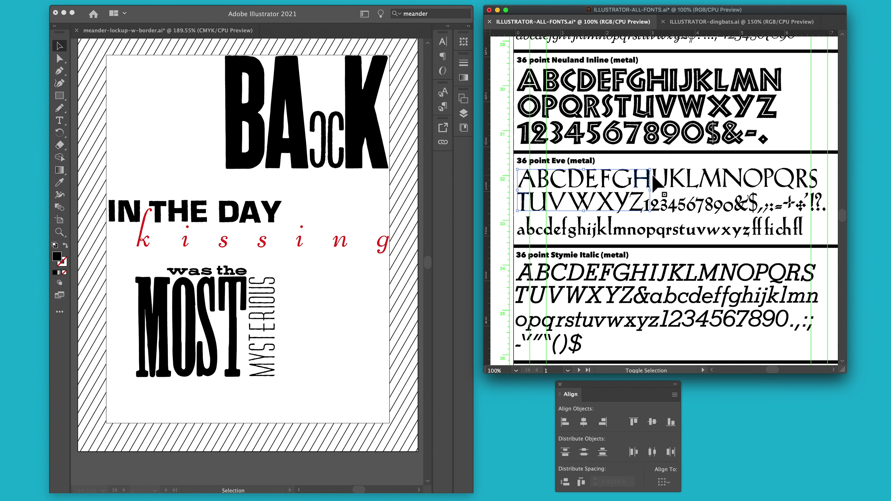
shift+click(654, 180)
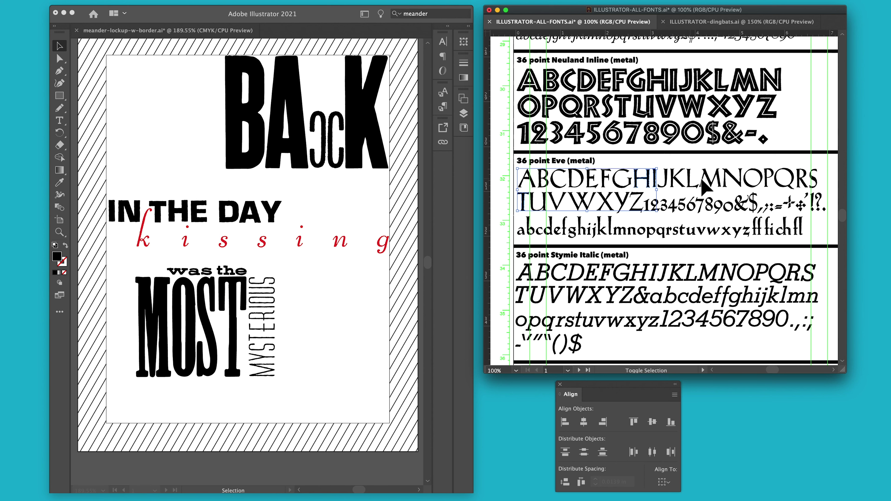
shift+click(725, 180)
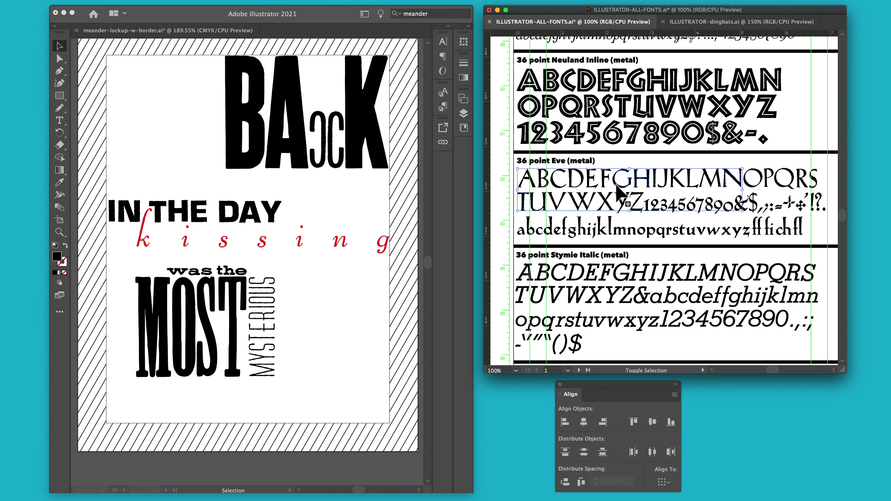
shift+click(823, 209)
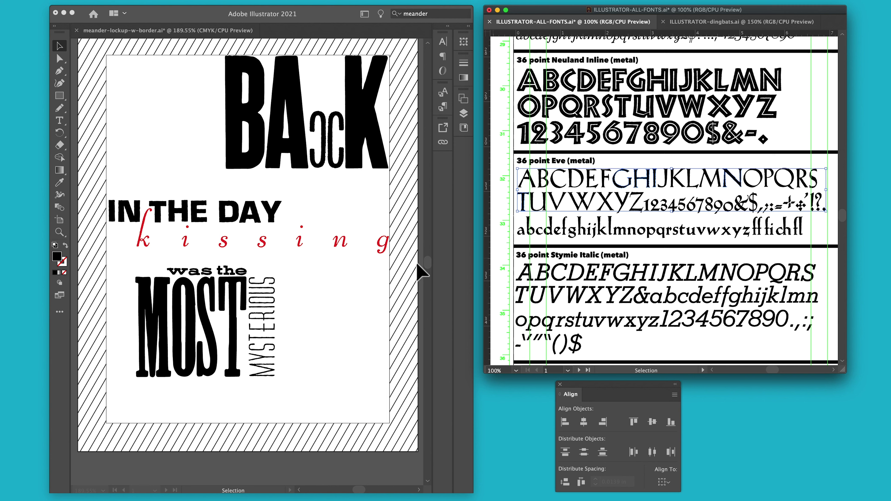
click(312, 333)
key(super+v)
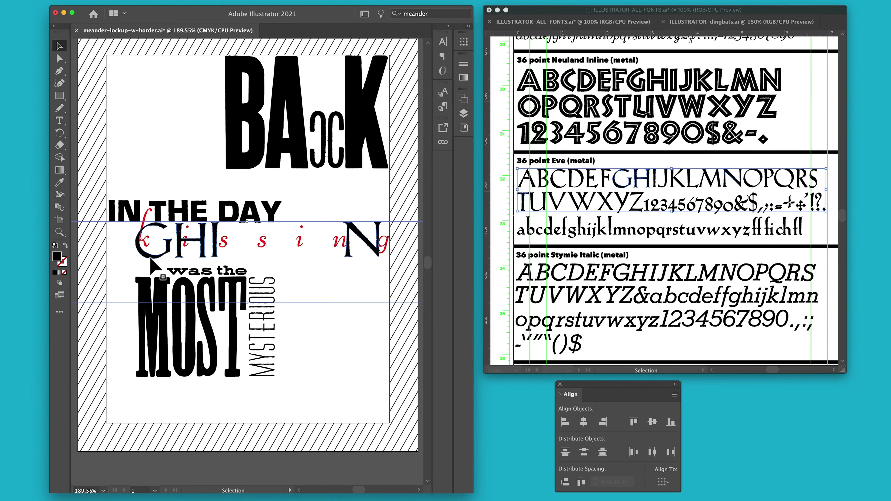
Distribute the pasted letters horizontally at 0.0139 in with the T as key object, and move them below MYSTERIOUS
drag(163, 259, 317, 260)
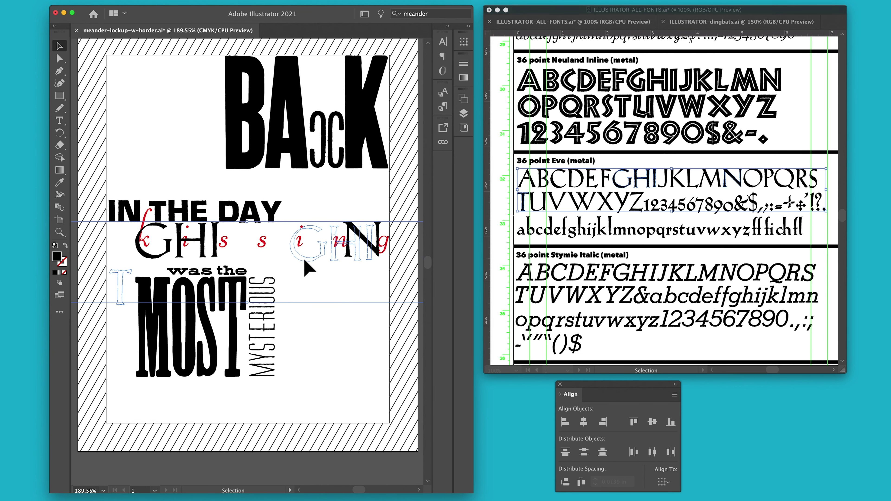
click(119, 298)
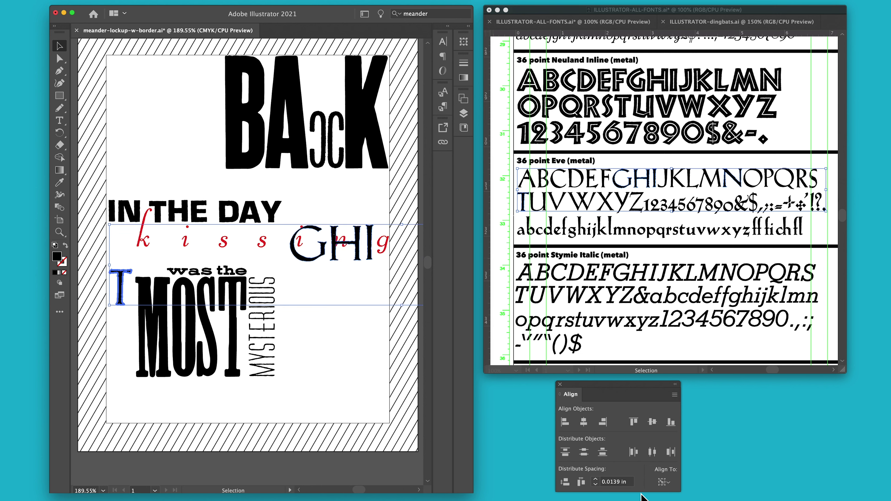
click(581, 482)
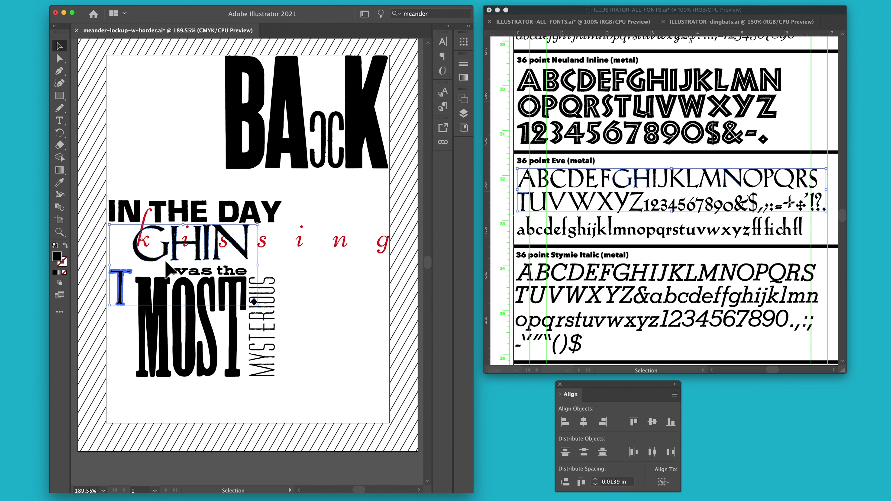
drag(157, 264, 268, 409)
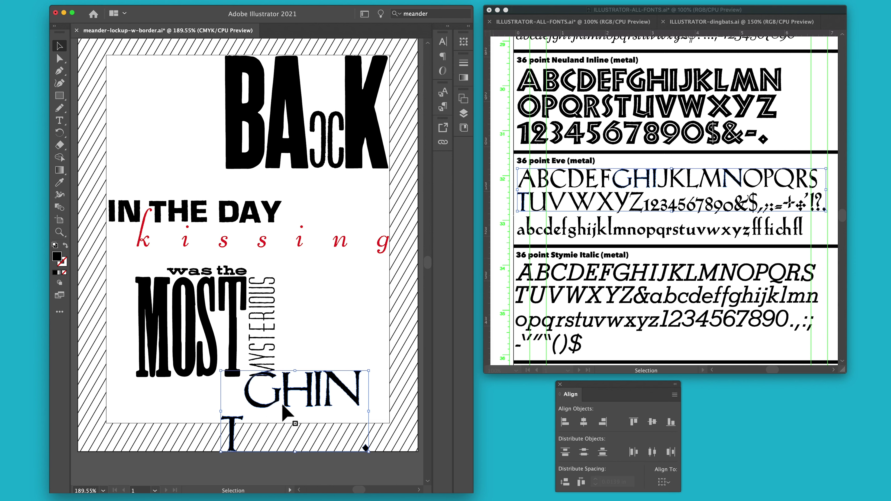
Move the T up in line with the other Eve letters and place it in front of the G with a gap
click(215, 404)
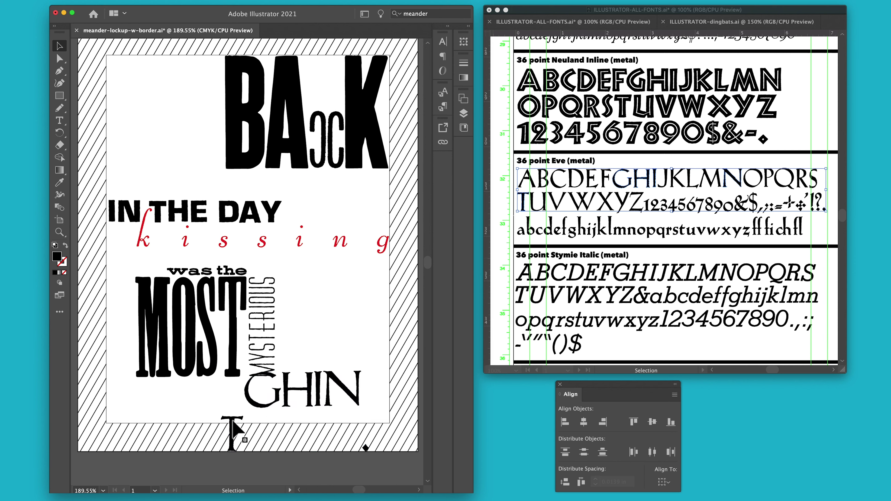
drag(234, 438, 335, 391)
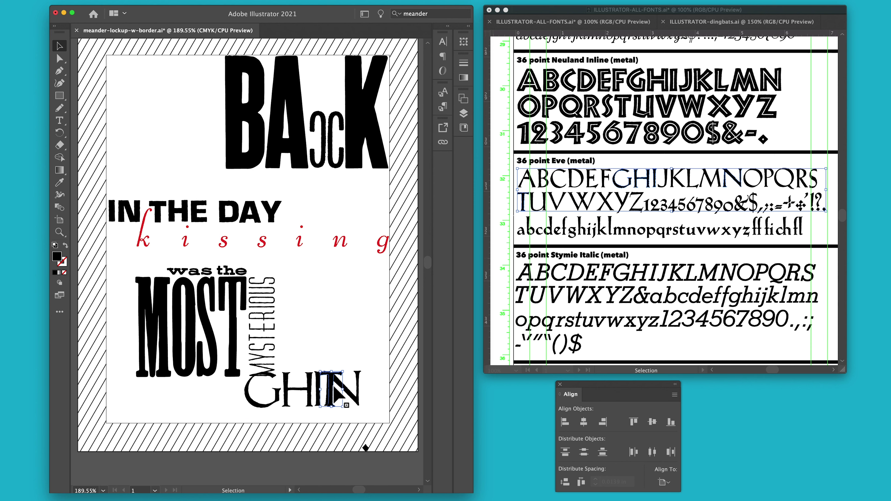
key(Up)
key(shift+Left)
key(shift+Left)
key(shift+Left)
key(shift+Left)
key(shift+Left)
key(shift+Left)
key(shift+Left)
key(shift+Left)
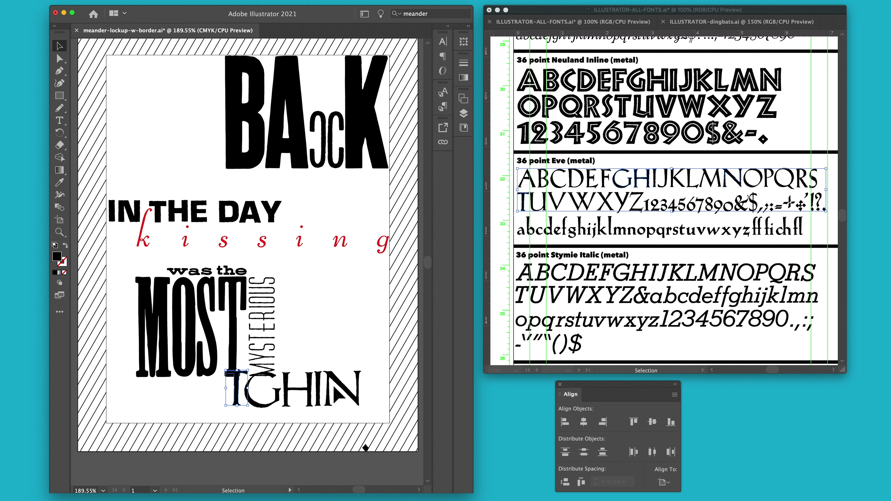
key(Left)
key(shift+Left)
key(shift+Left)
key(shift+Left)
key(shift+Left)
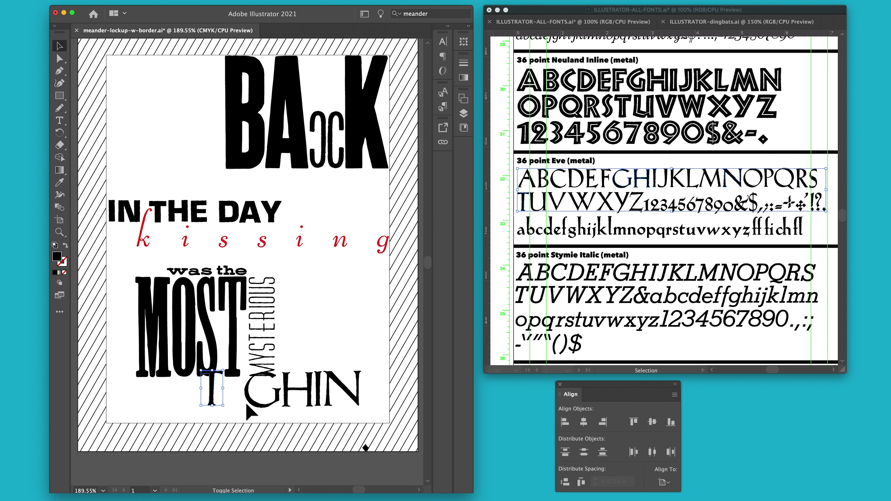
Rearrange the H, I, N and G after the T so the letters spell THING
drag(295, 396, 219, 392)
drag(314, 392, 276, 408)
click(275, 403)
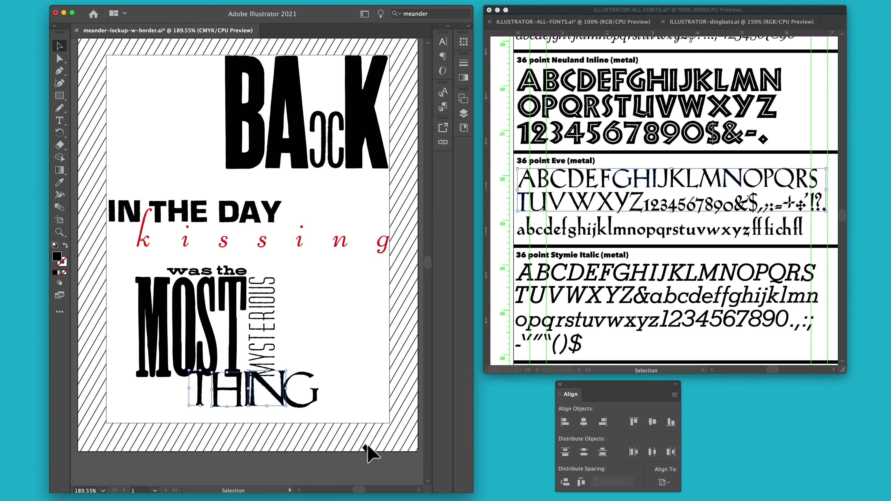
Place the diamond period after the G and nudge the THING letters down until they clear MOST and MYSTERIOUS
drag(367, 448, 321, 405)
key(Down)
key(Down)
key(Down)
key(Down)
key(Down)
key(Down)
key(Down)
key(Down)
key(Down)
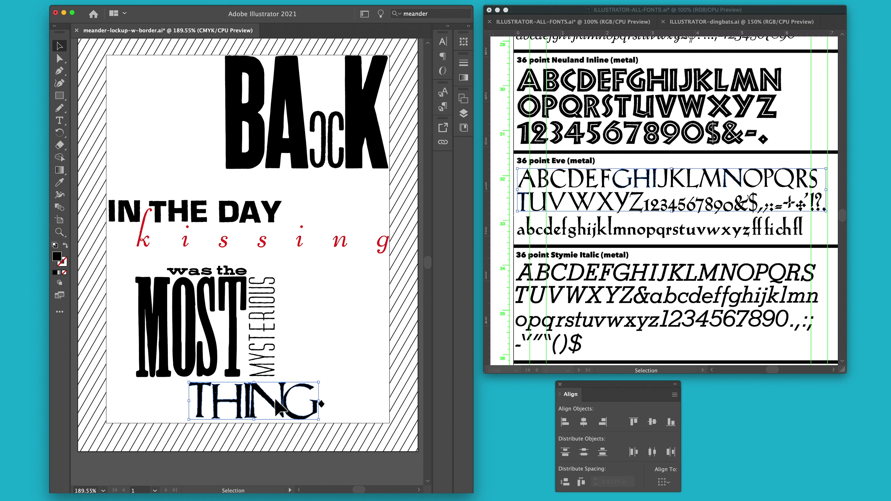
Distribute the THING letters horizontally at 0.0139 in with the T as key object, and move the period beside the foot of the G
click(201, 399)
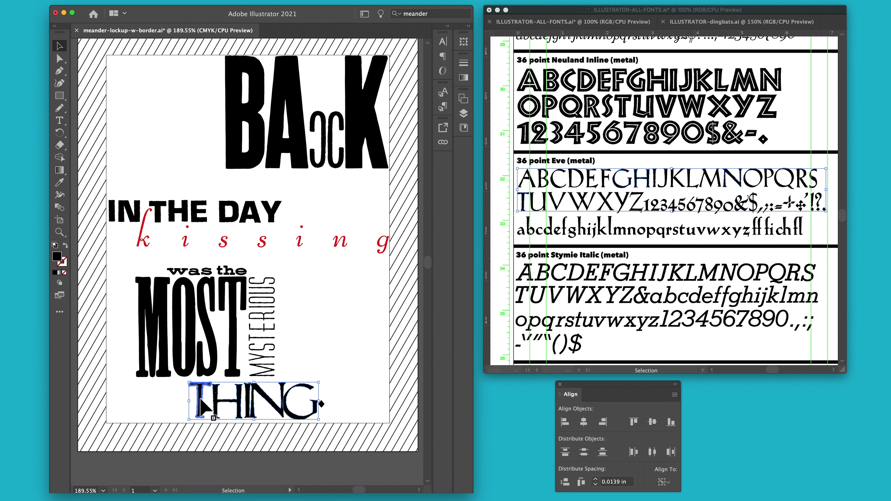
click(581, 481)
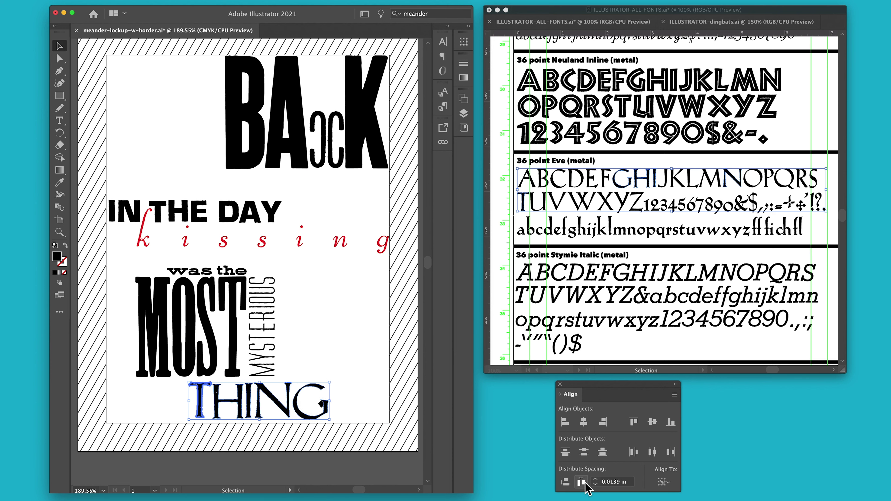
click(371, 367)
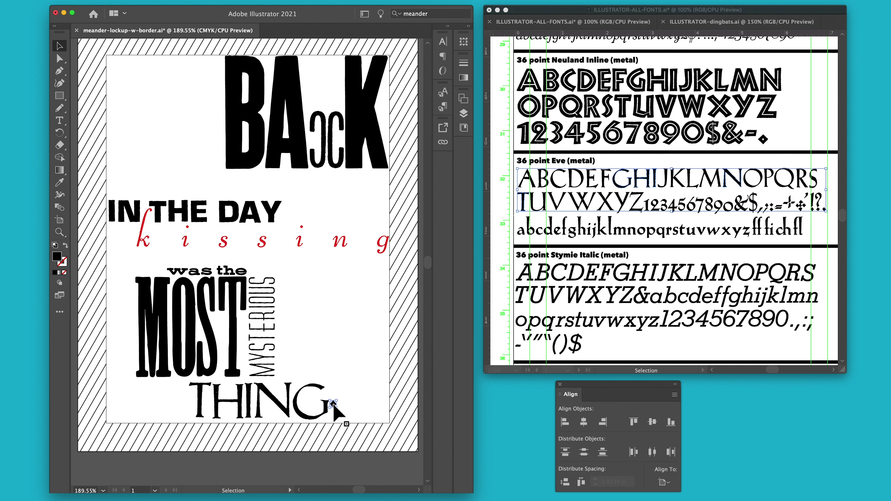
drag(332, 405, 334, 413)
scroll(188, 408, right, 3)
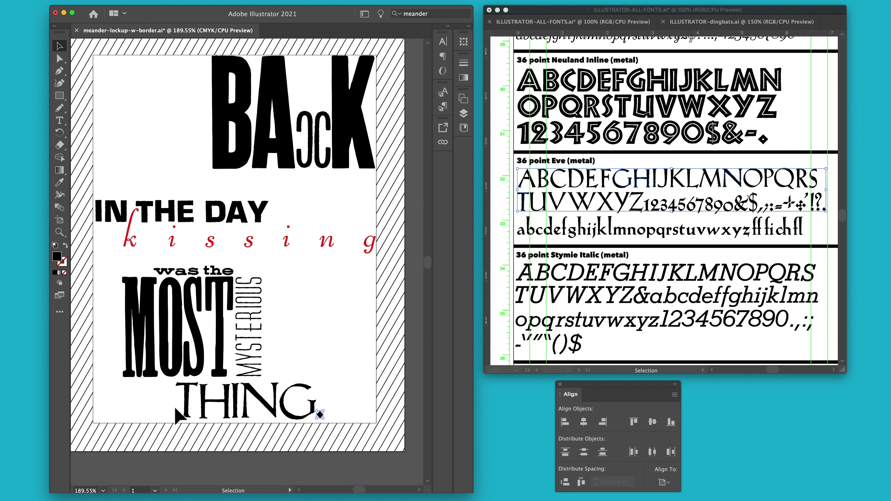
Align the THING letters by their vertical centres and move the word with its period beside MYSTERIOUS
drag(170, 400, 283, 414)
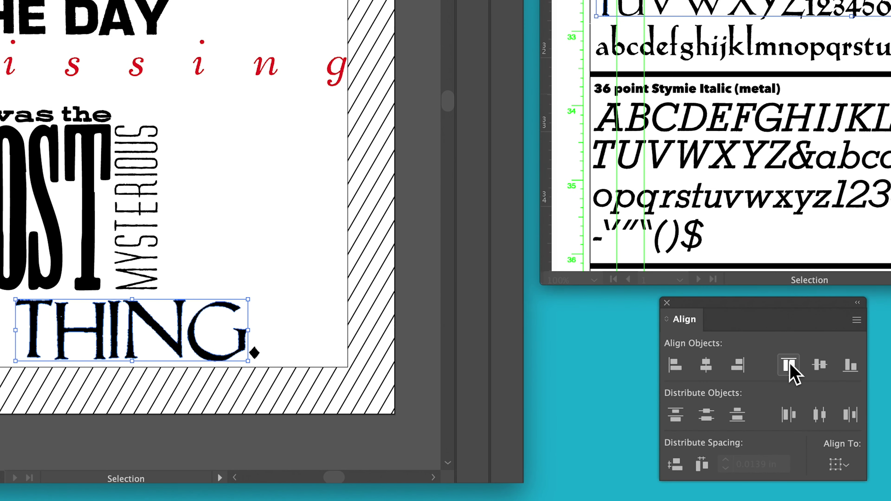
click(820, 366)
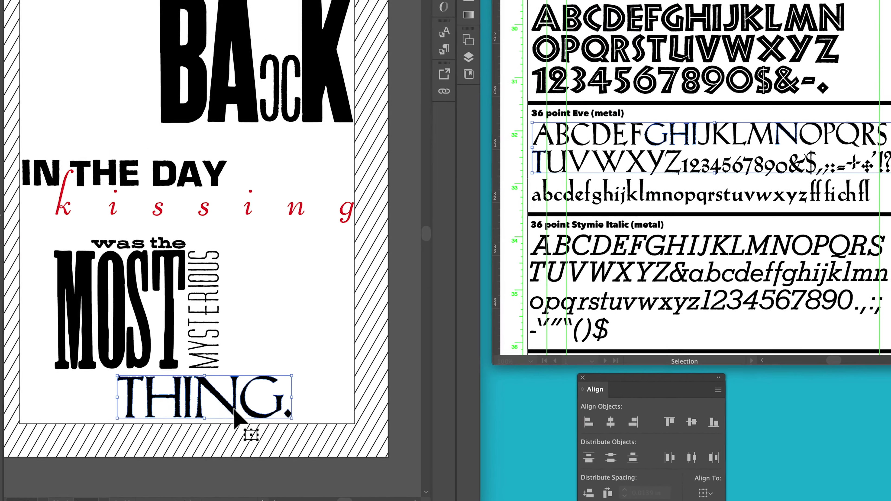
drag(234, 408, 345, 350)
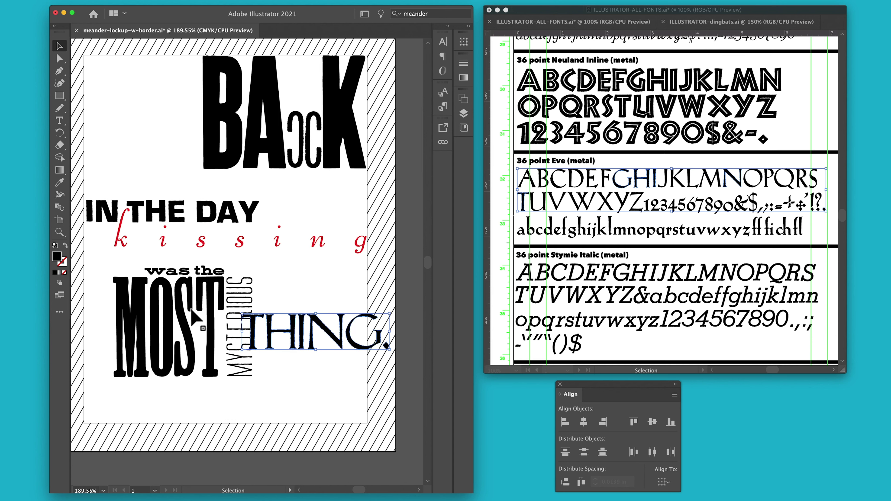
Shift "was the MOST MYSTERIOUS" left until the M of MOST meets the inner edge of the border
drag(106, 262, 239, 388)
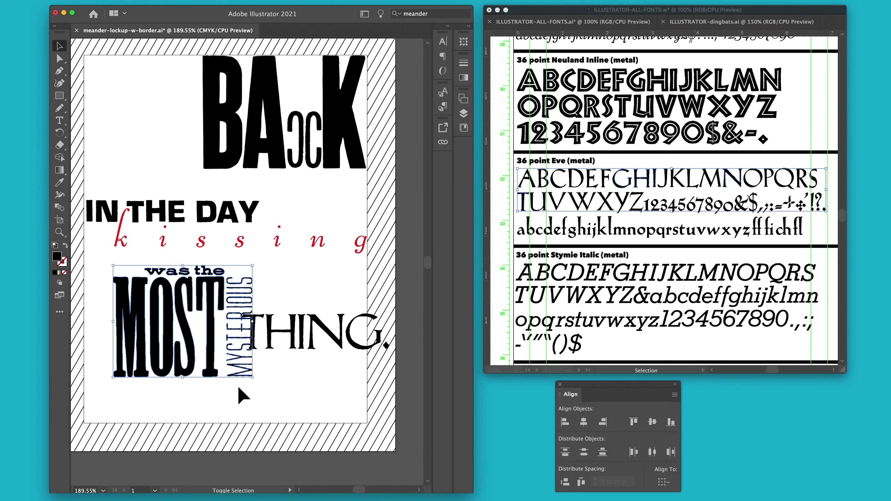
key(Left)
key(Left)
key(Left)
key(Left)
key(Left)
key(Left)
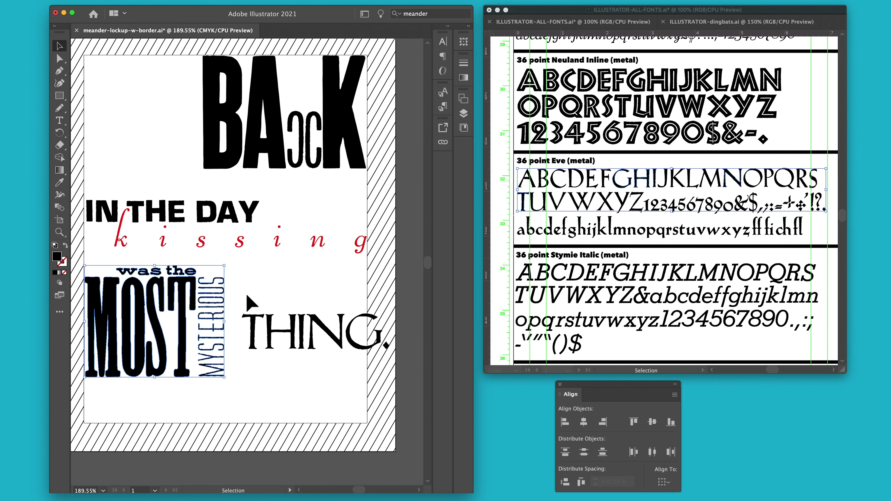
Nudge THING and its period left until the T sits right against MYSTERIOUS
click(389, 356)
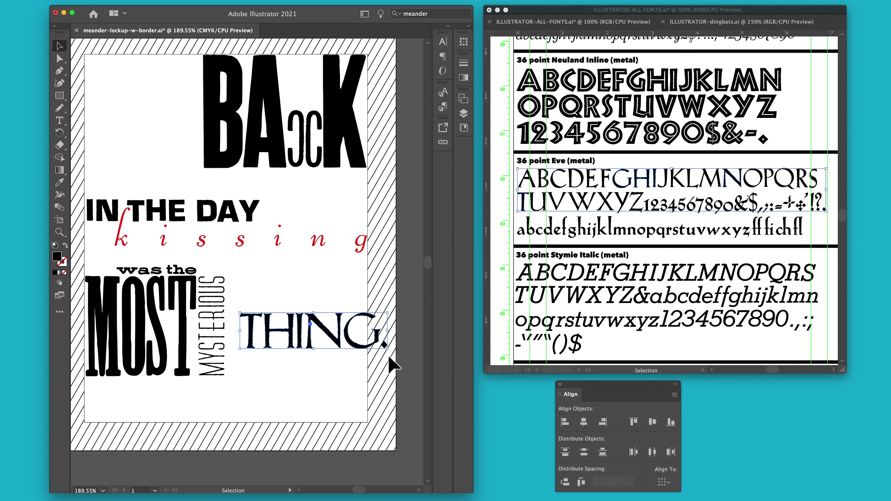
key(Left)
key(Left)
key(Left)
key(Left)
key(Left)
key(Left)
key(Left)
key(Left)
key(Left)
key(Left)
key(Left)
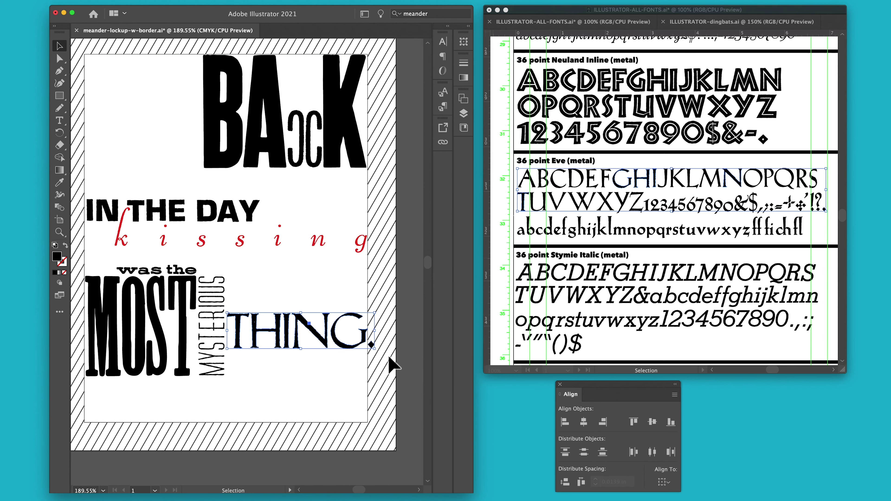
key(Left)
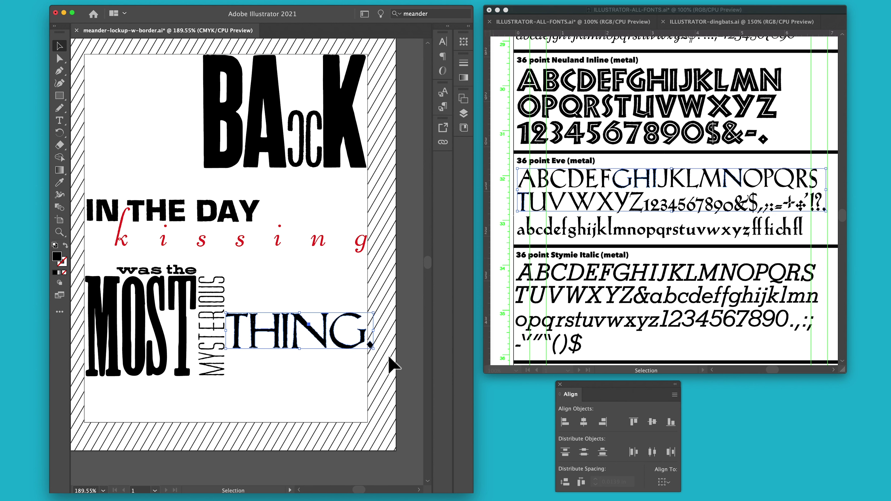
click(393, 365)
scroll(351, 316, down, 4)
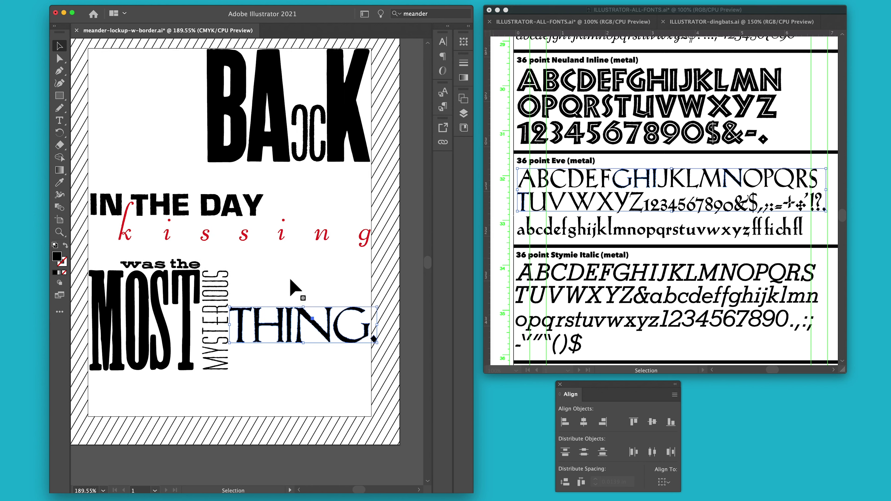
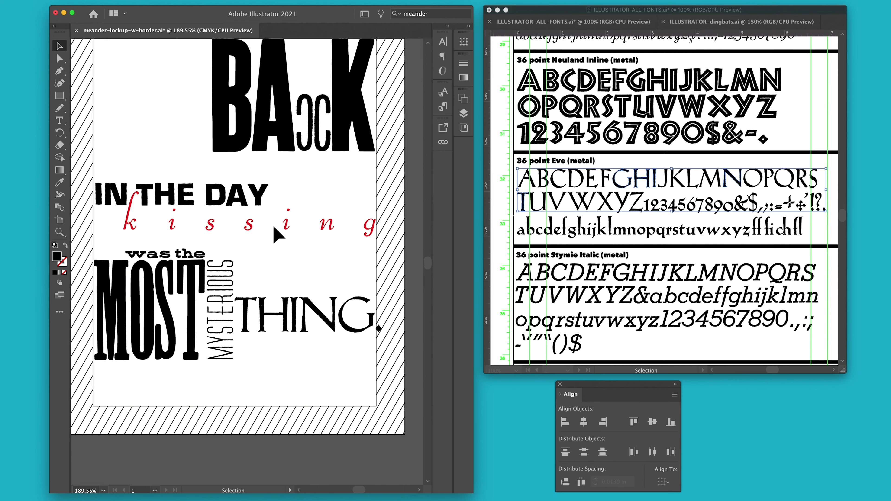
Move the I of THING below the word and place a lowercase i from the 14 point Dante set in the gap
drag(293, 343, 296, 369)
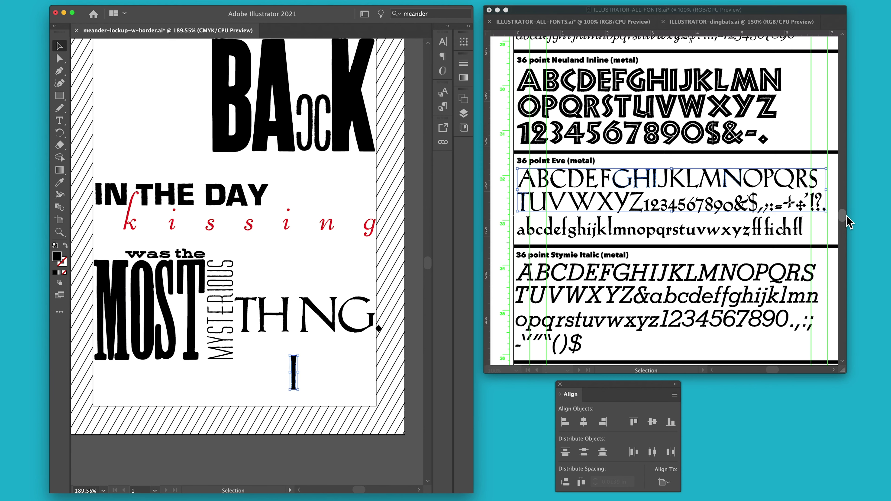
drag(846, 216, 845, 238)
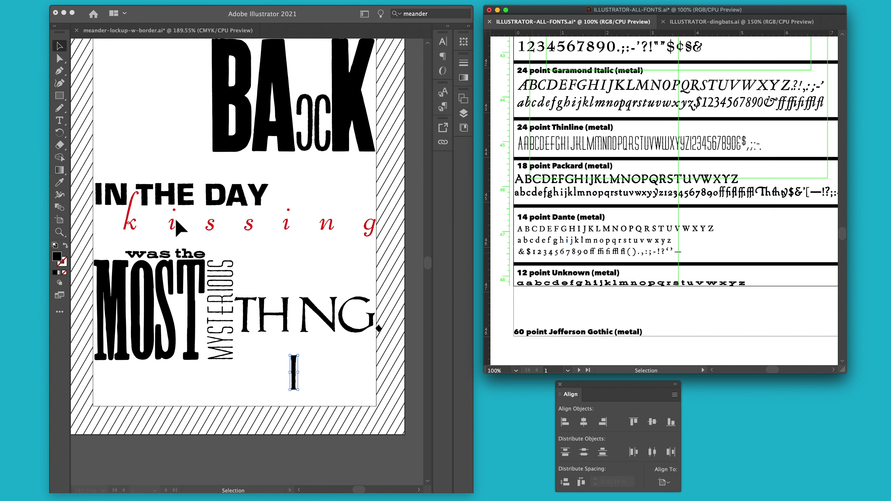
click(293, 259)
key(super+v)
key(v)
key(shift+Down)
key(shift+Down)
key(shift+Down)
key(shift+Down)
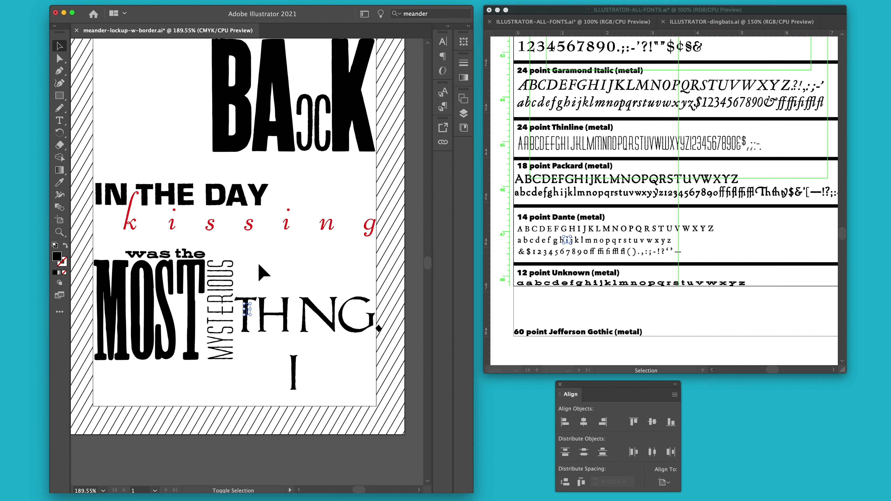
key(shift+Right)
key(shift+Right)
key(shift+Right)
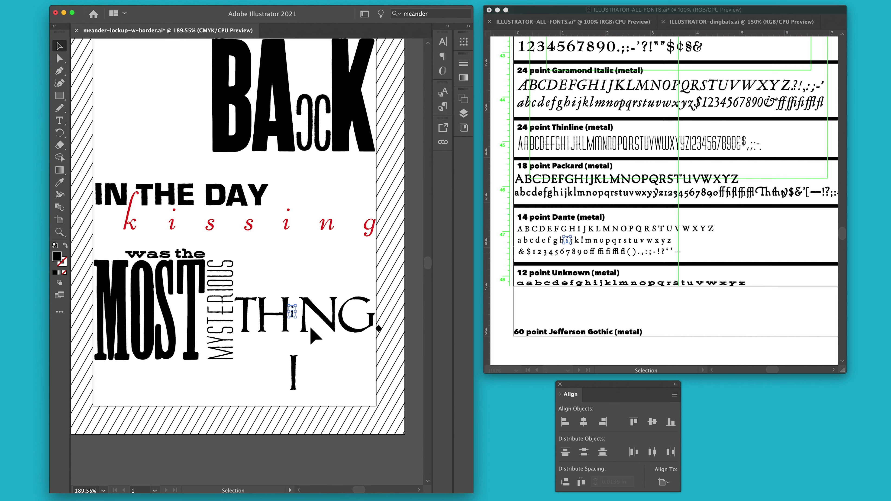
Nudge the N, G and period left to close up the space after the small i
click(302, 277)
drag(307, 291, 388, 346)
key(Left)
key(Left)
key(Left)
key(Left)
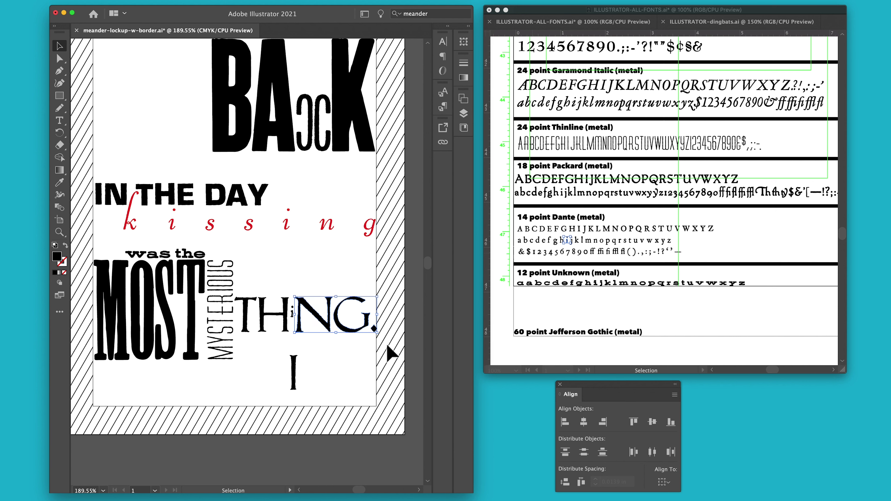
click(387, 346)
scroll(388, 346, left, 2)
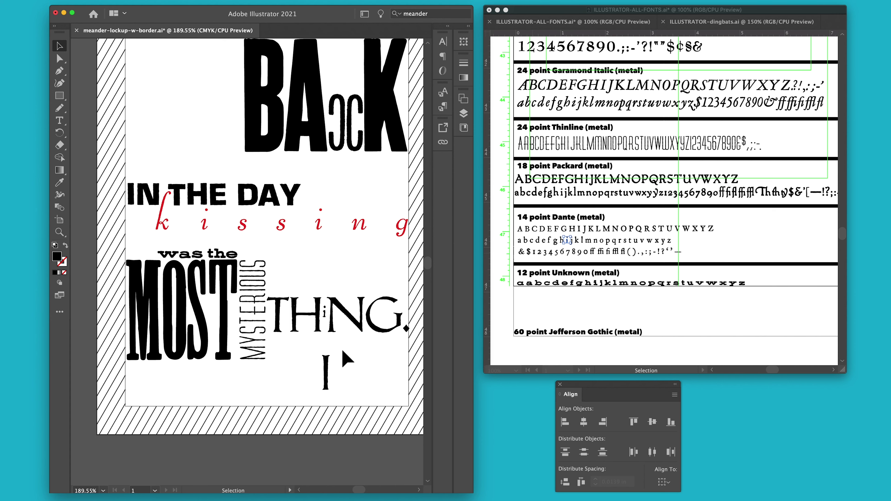
Delete the spare capital I below THiNG and adjust the small i between the H and the N
scroll(398, 347, right, 2)
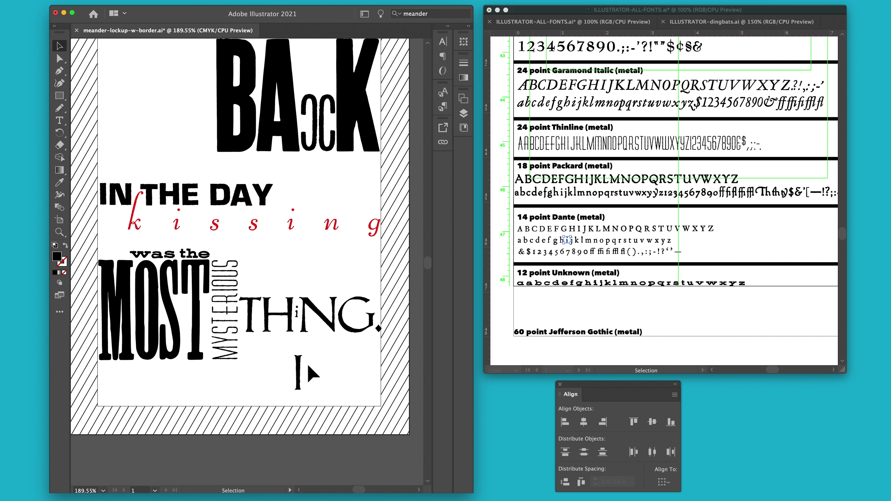
click(296, 367)
key(Delete)
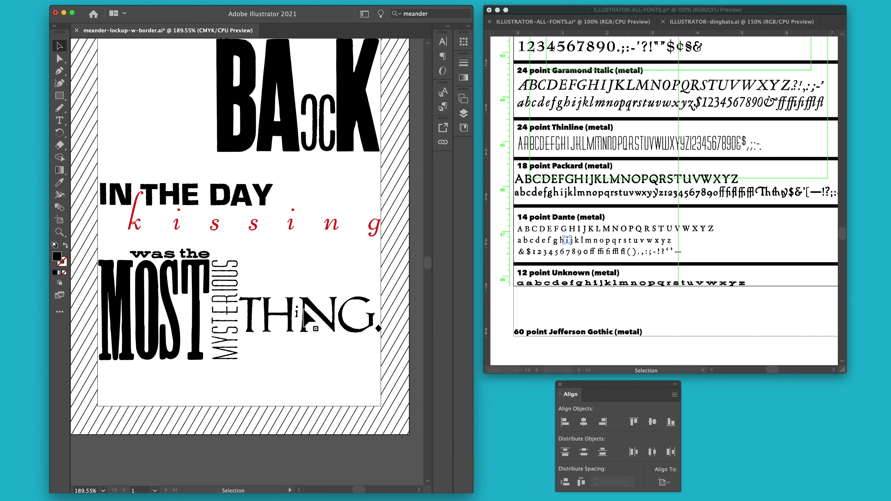
drag(290, 310, 292, 314)
Try a numeral 6 from the 36 point Eve set as a piece of THiNG
scroll(558, 174, up, 3)
scroll(558, 173, up, 8)
scroll(558, 173, up, 7)
scroll(558, 173, up, 9)
scroll(558, 173, up, 2)
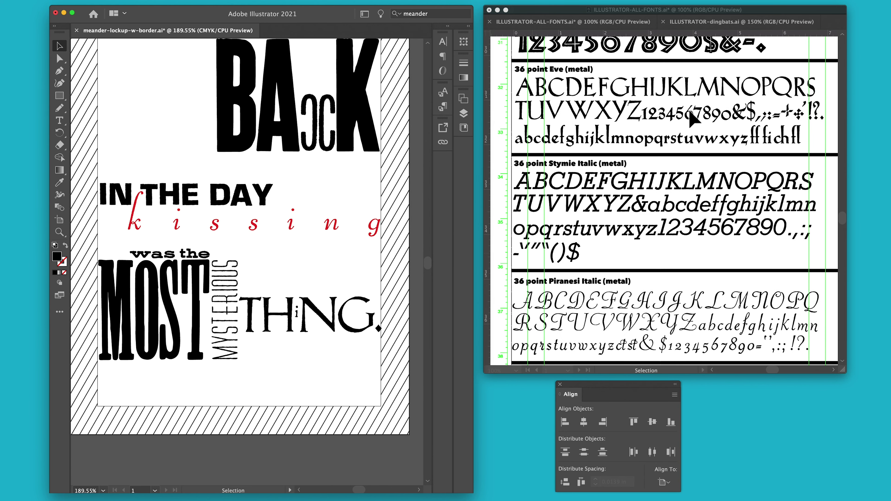
click(690, 118)
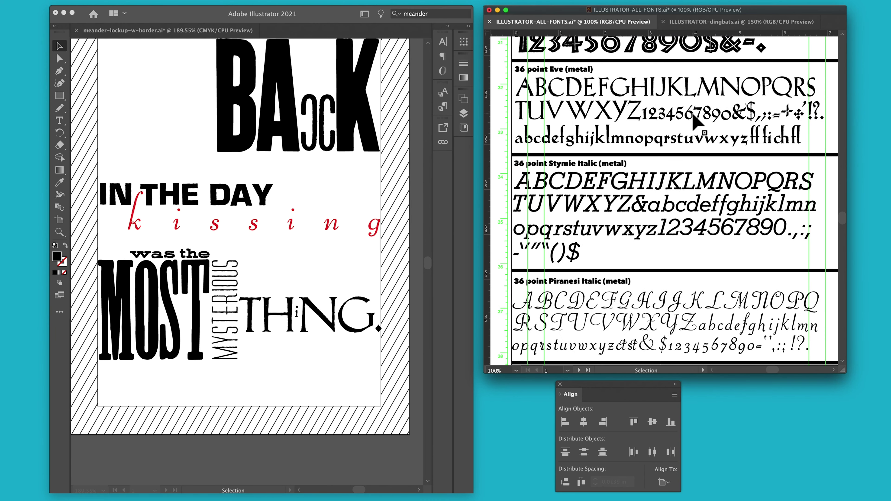
click(693, 115)
click(317, 285)
key(super+v)
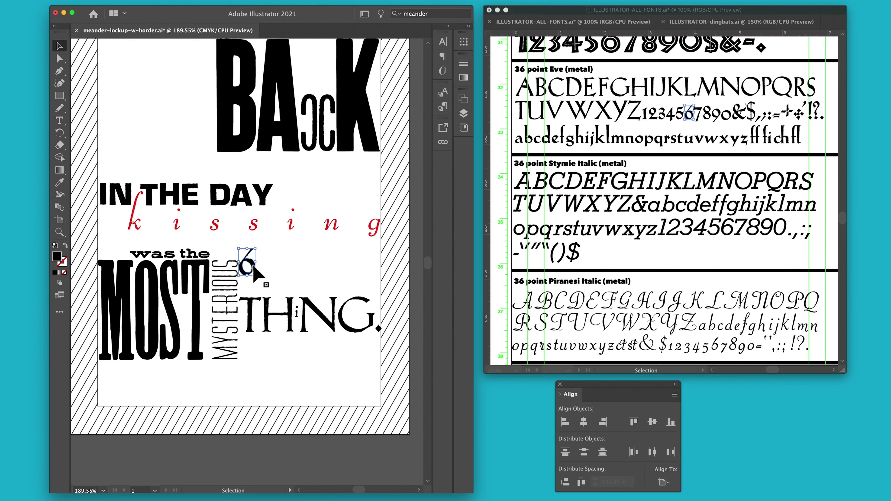
drag(254, 268, 283, 324)
drag(283, 324, 282, 324)
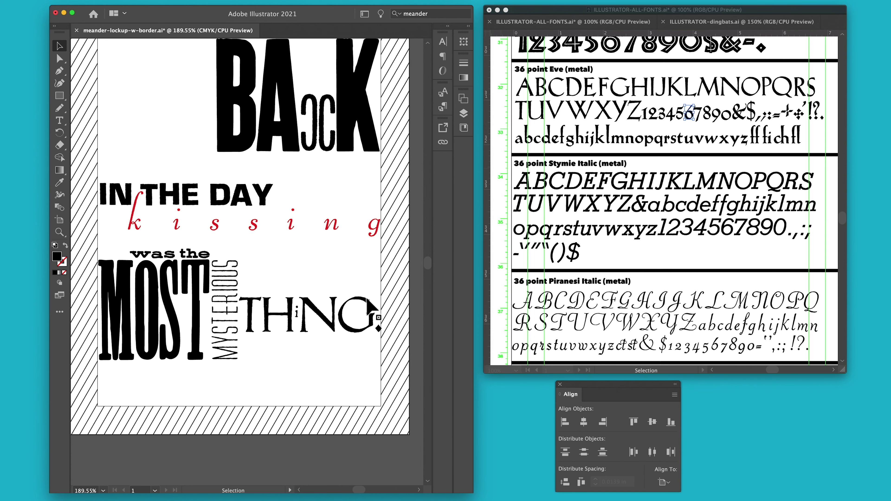
Copy the capitals A, D, H, I, K, N, O, R, S, T, U, Y and the comma from 14 point Dante into the lockup document
scroll(302, 264, down, 3)
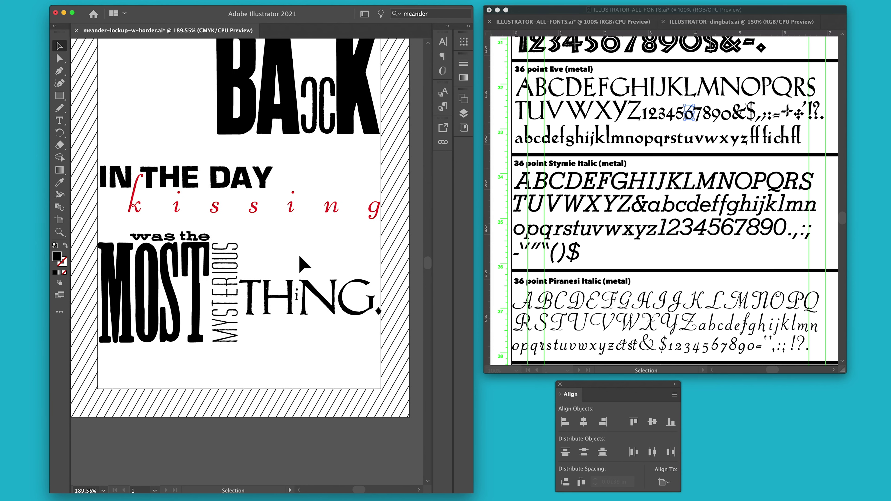
scroll(621, 245, down, 5)
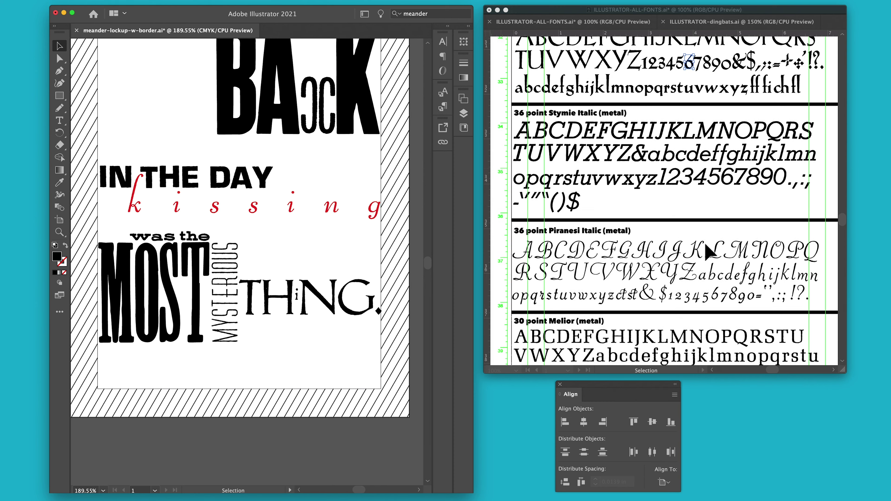
scroll(842, 221, down, 5)
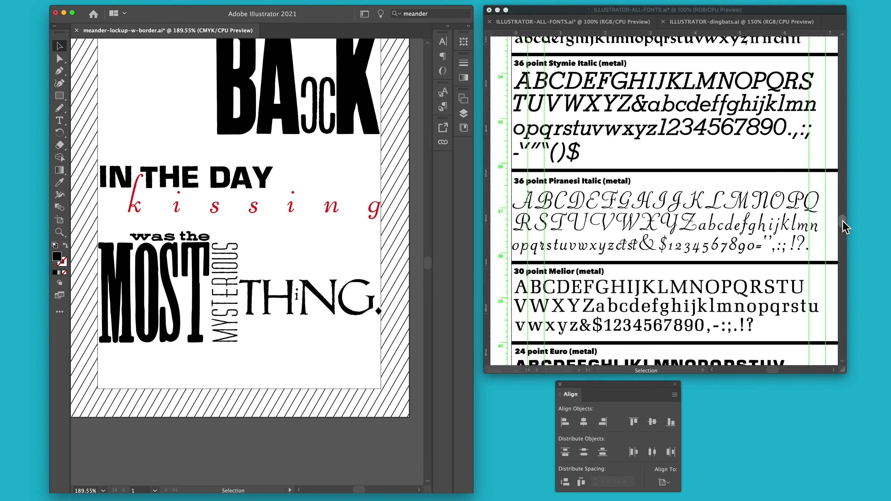
click(842, 233)
drag(846, 250, 843, 230)
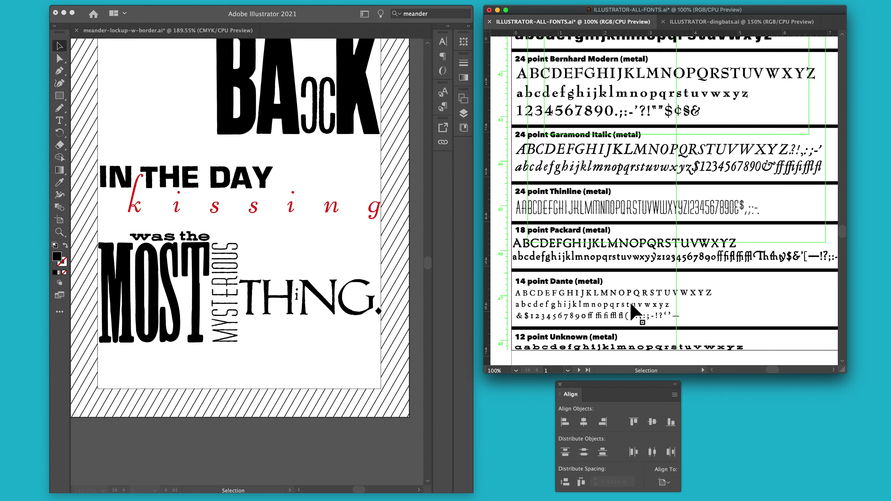
shift+click(660, 293)
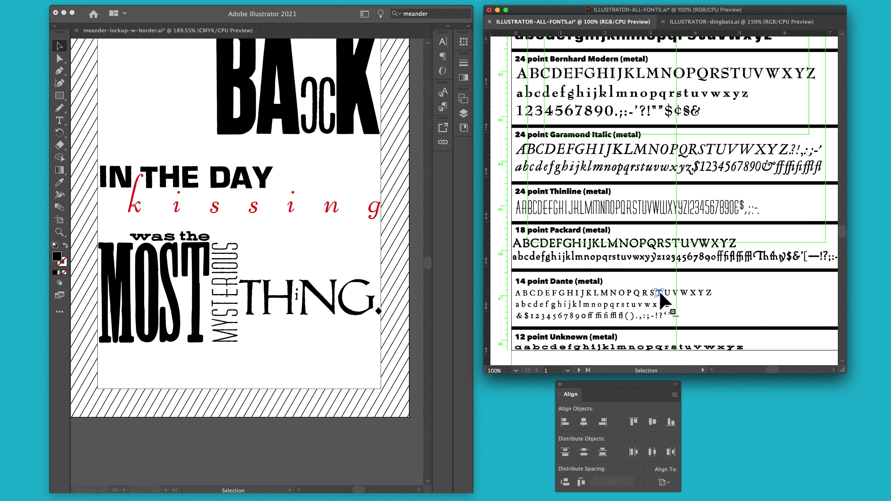
shift+click(571, 293)
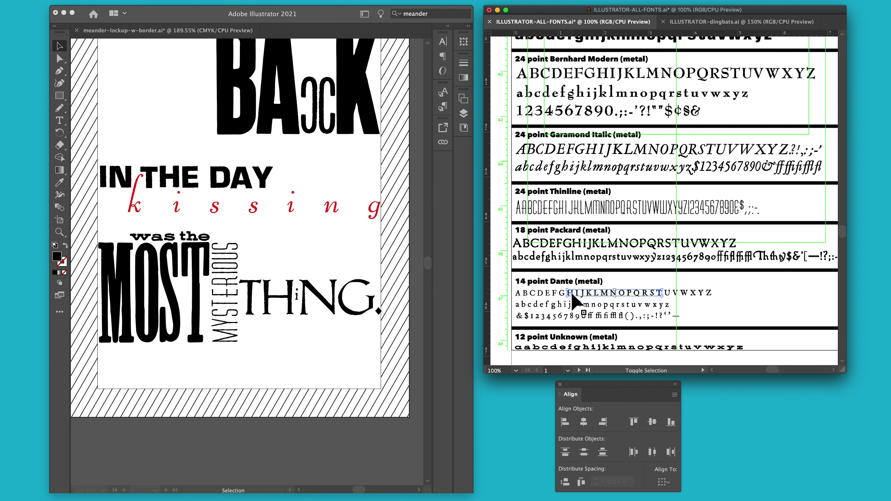
shift+click(517, 294)
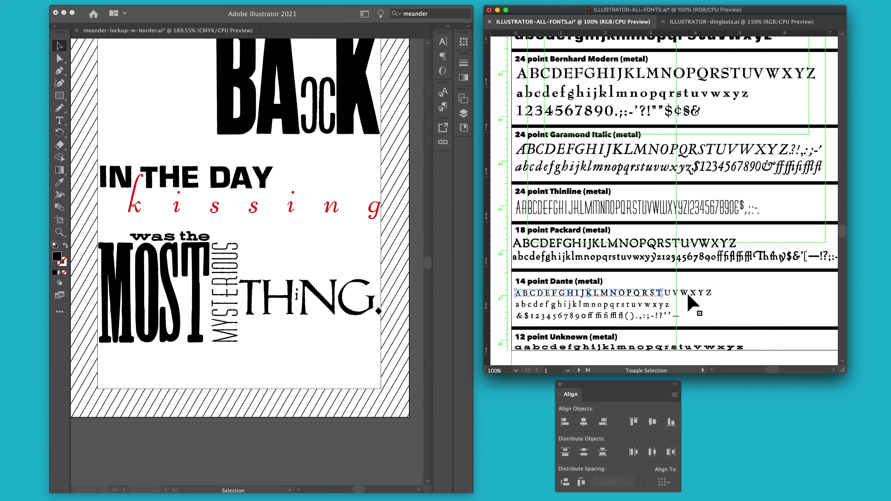
shift+click(696, 294)
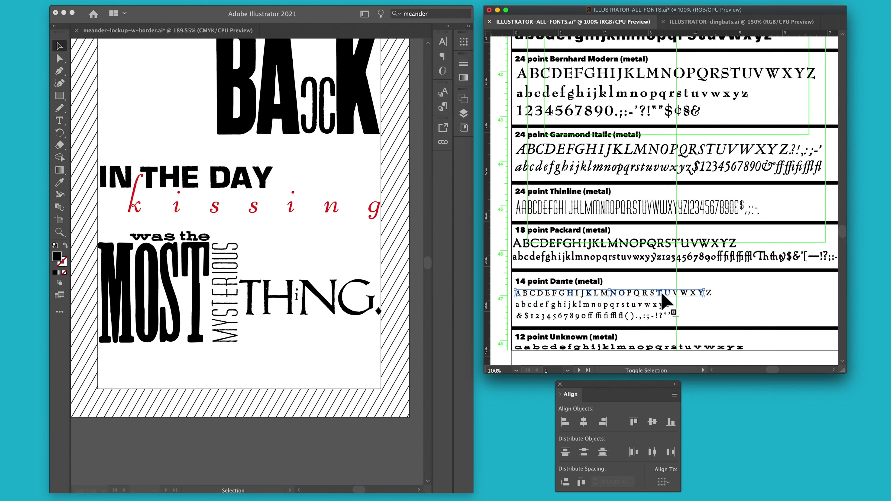
click(641, 317)
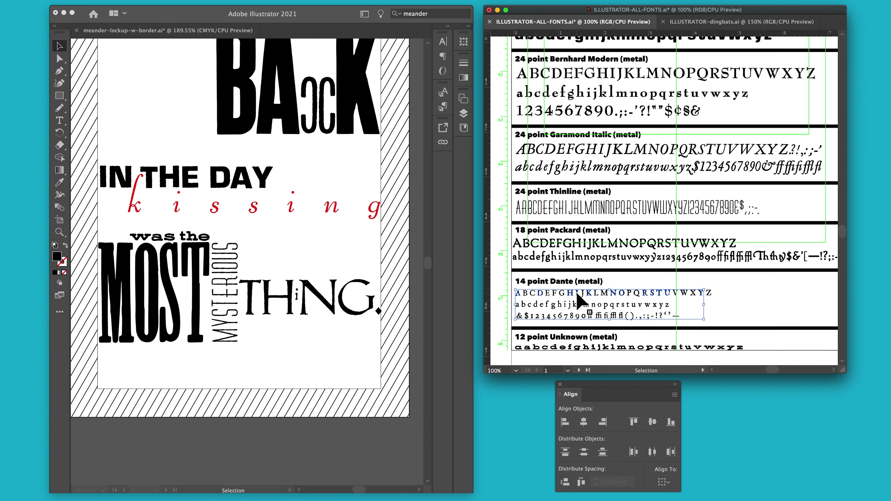
key(a)
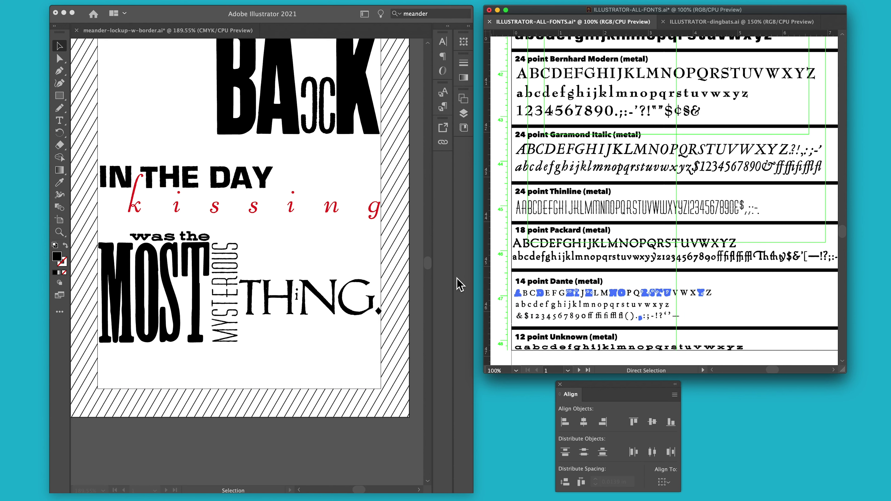
click(267, 253)
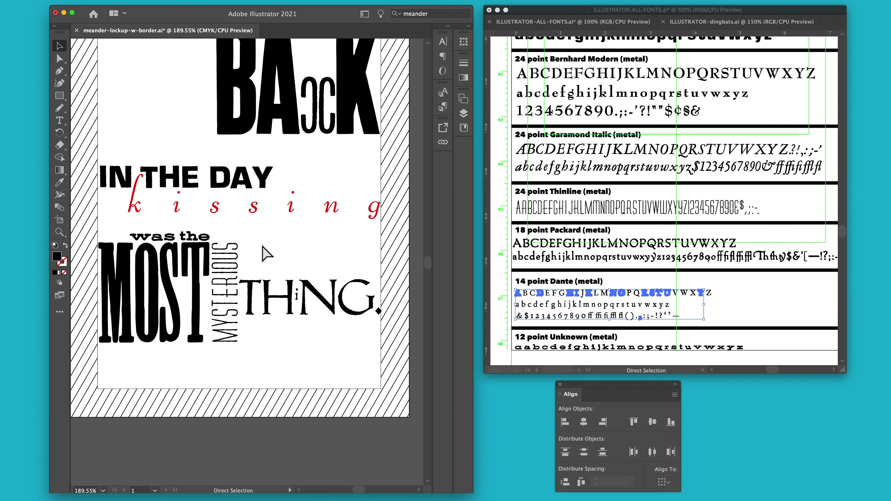
key(super+v)
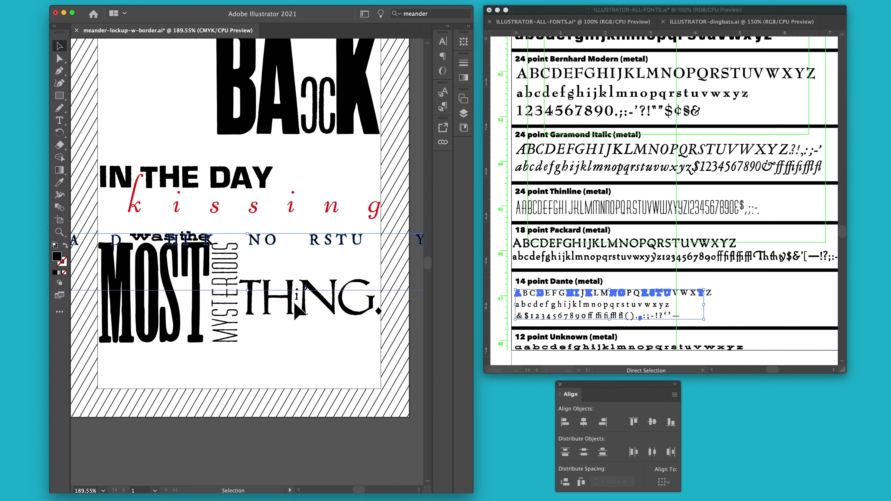
Distribute the Dante letters horizontally at 0.0139 in with the A as key object, and move them to the lower edge inside the border
click(77, 242)
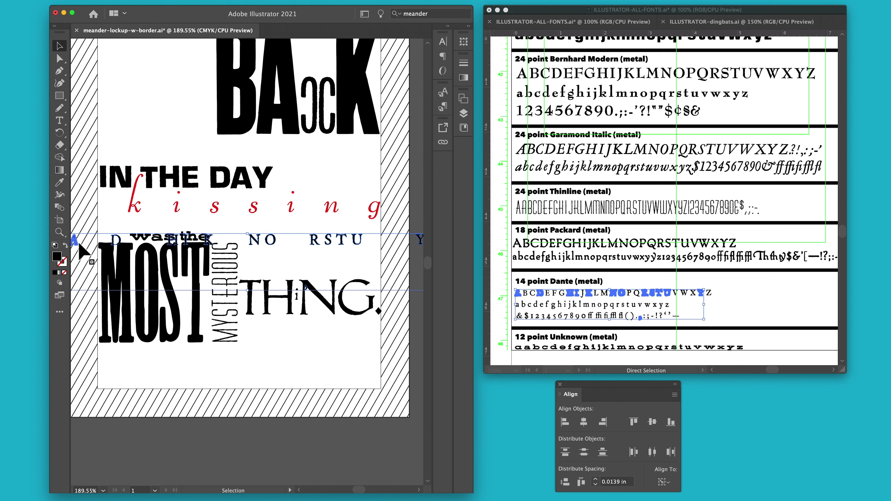
click(581, 484)
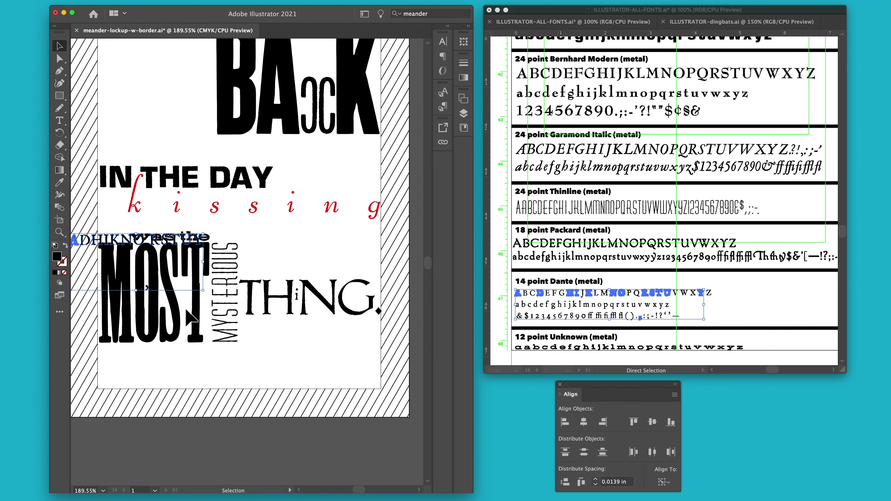
drag(78, 245, 252, 378)
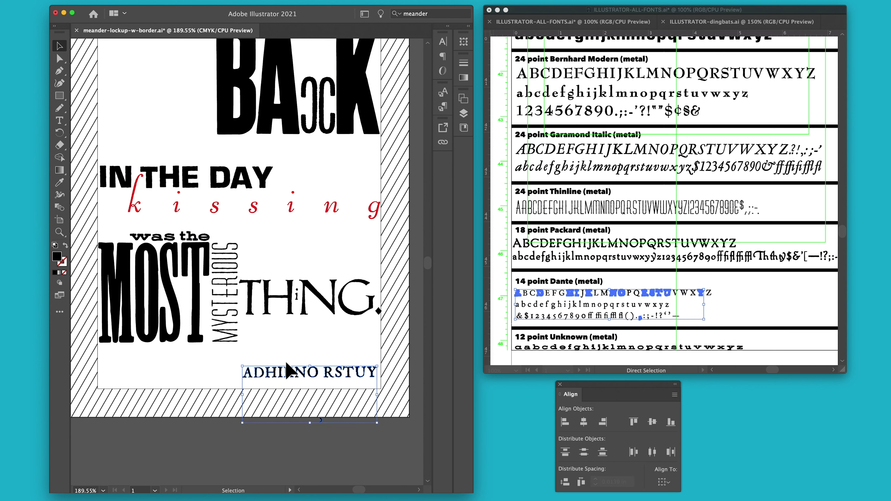
click(295, 359)
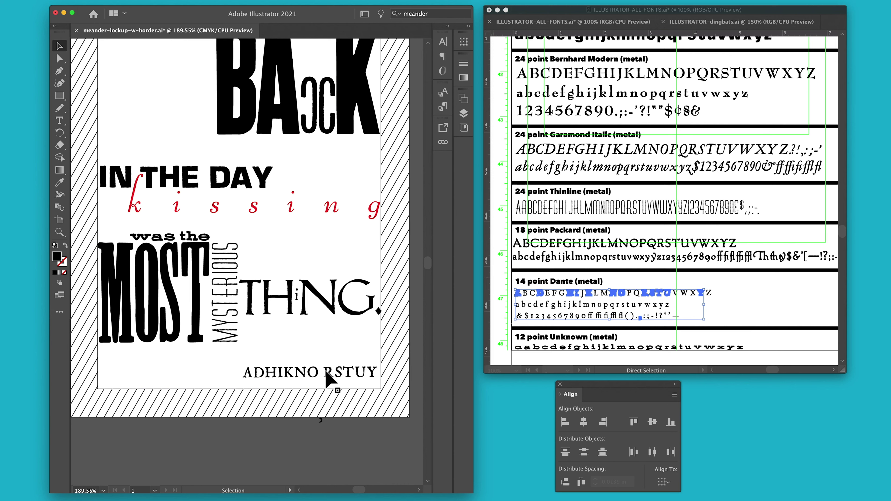
Arrange the Dante T, H, A, N and K in a row below MOST to spell THANK
drag(349, 374, 210, 375)
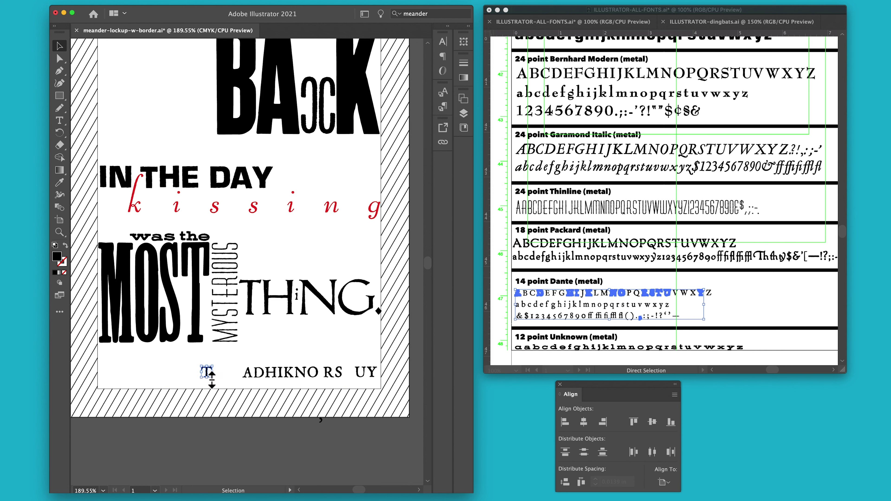
drag(207, 377, 186, 377)
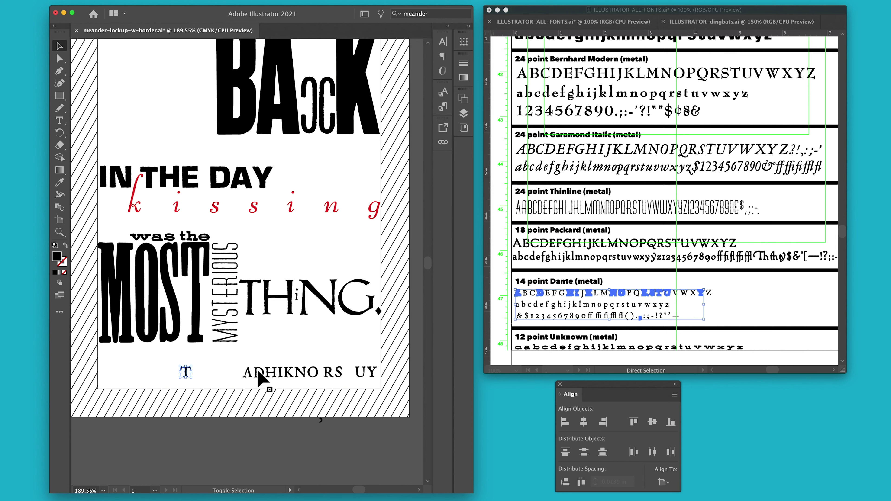
drag(275, 377, 193, 377)
drag(250, 375, 208, 377)
drag(303, 377, 221, 374)
drag(285, 377, 225, 376)
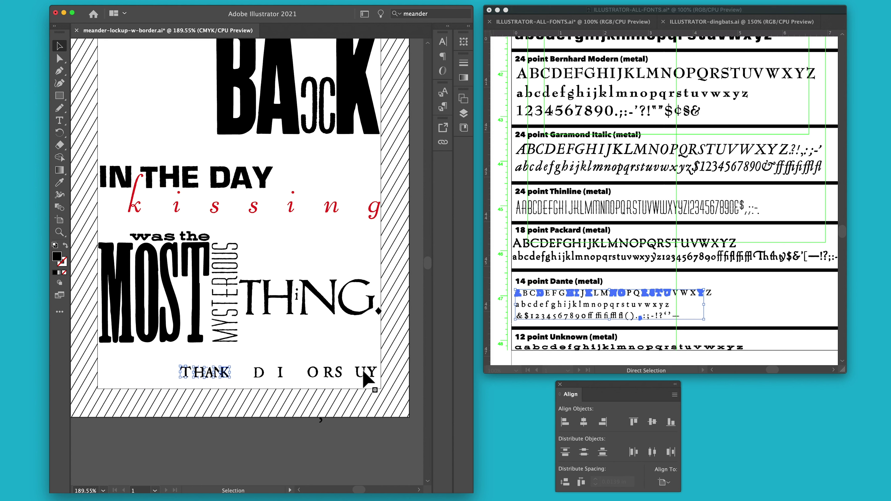
Arrange the Y, O, U and comma after THANK to read THANK YOU, and place the D after the I
drag(373, 372, 241, 378)
drag(316, 375, 253, 374)
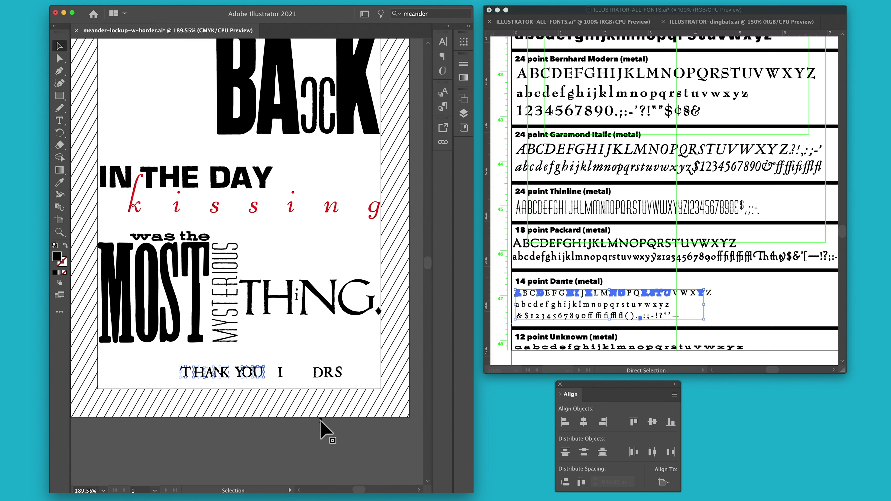
click(319, 420)
drag(269, 381, 294, 374)
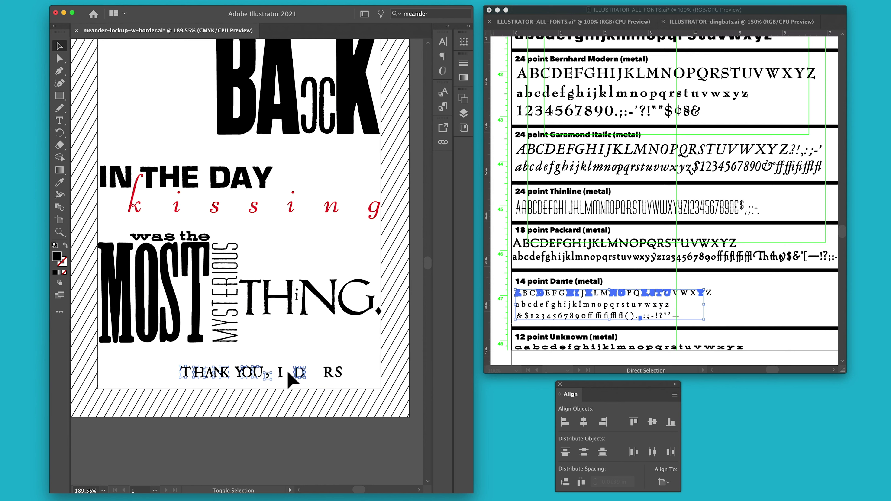
Place a copy of the O from YOU after the D, and move the I between the R and S to complete the name
shift+click(254, 381)
click(171, 366)
click(250, 372)
key(a)
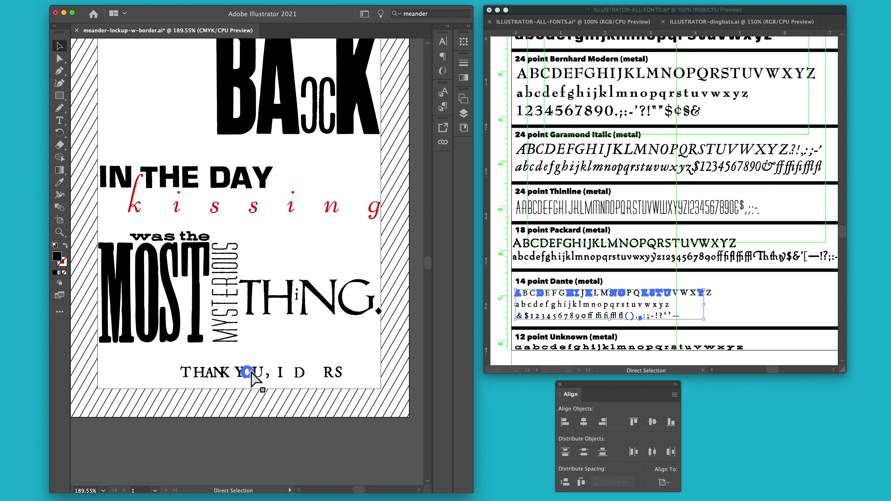
key(v)
key(shift+Right)
key(shift+Right)
key(shift+Right)
key(shift+Right)
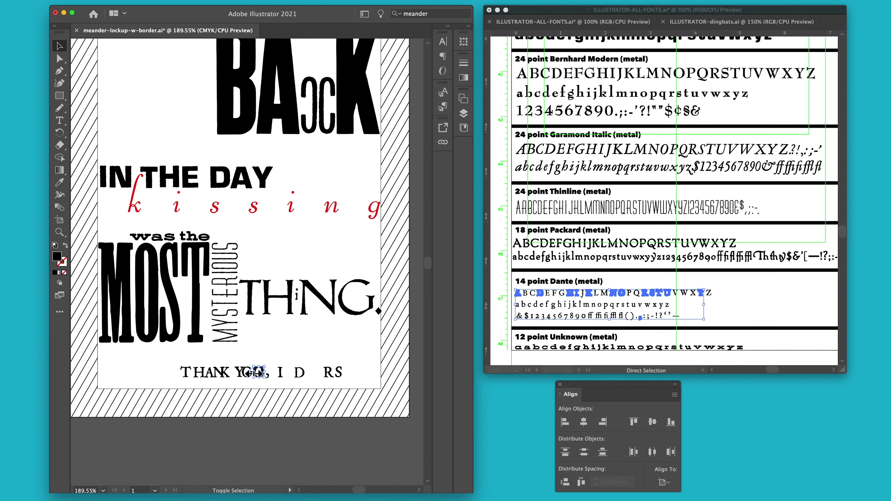
key(shift+Right)
key(shift+Right)
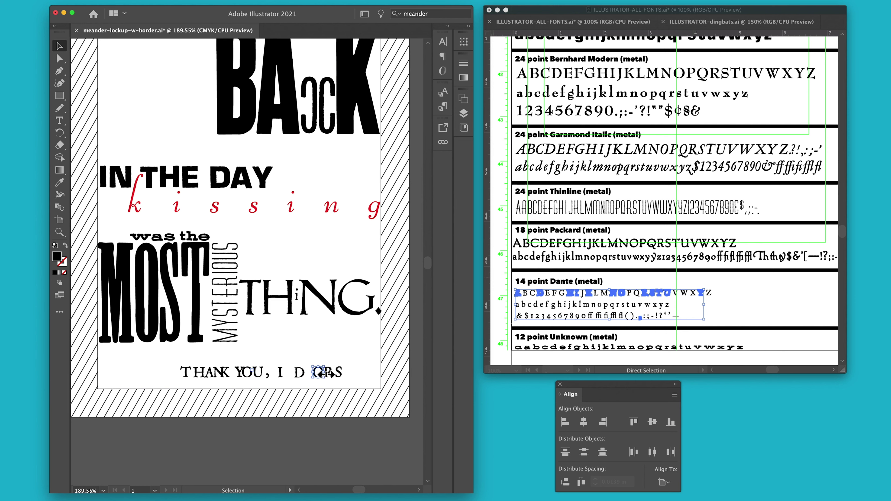
click(282, 374)
drag(284, 375, 333, 376)
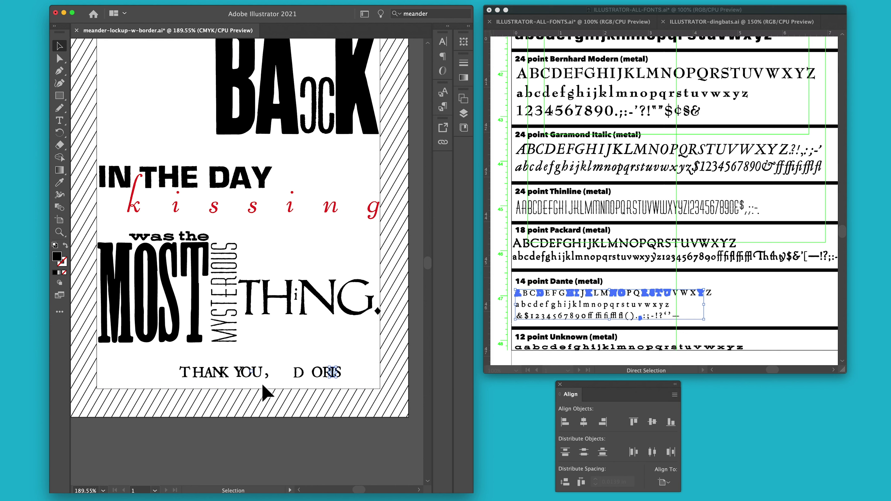
Move the line's first T and last S to opposite side edges of the inner border and distribute all its letters evenly between them
drag(175, 360, 361, 389)
click(192, 375)
drag(185, 372, 102, 379)
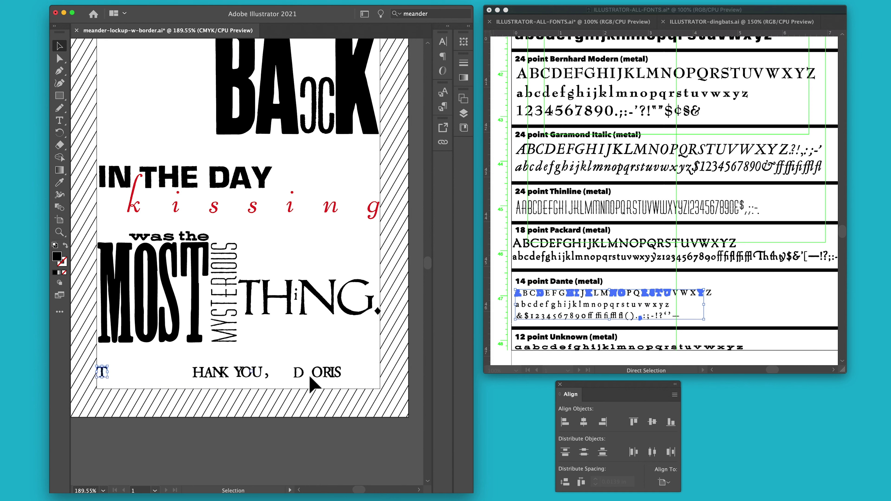
click(337, 372)
key(shift+Right)
key(shift+Right)
key(shift+Right)
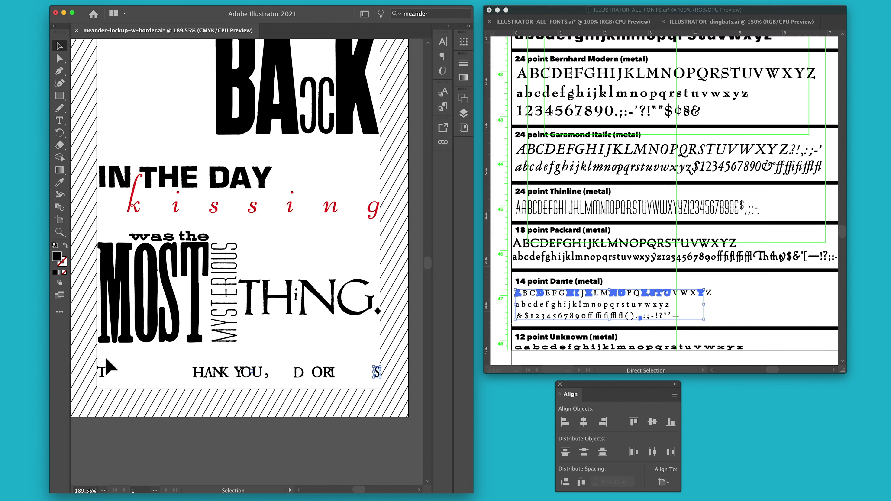
drag(103, 359, 386, 399)
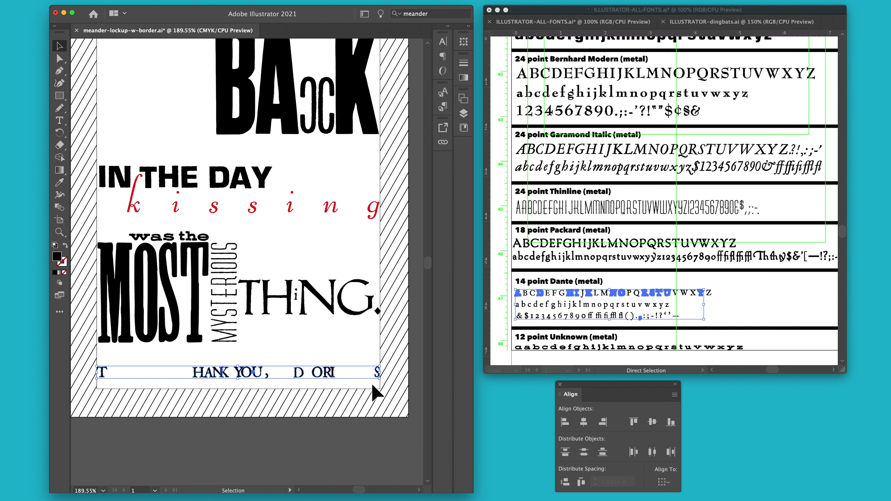
click(581, 483)
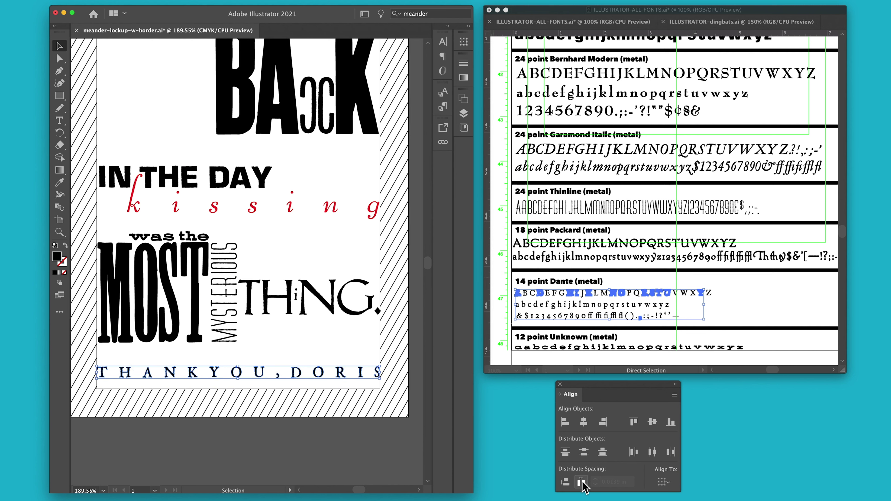
click(304, 355)
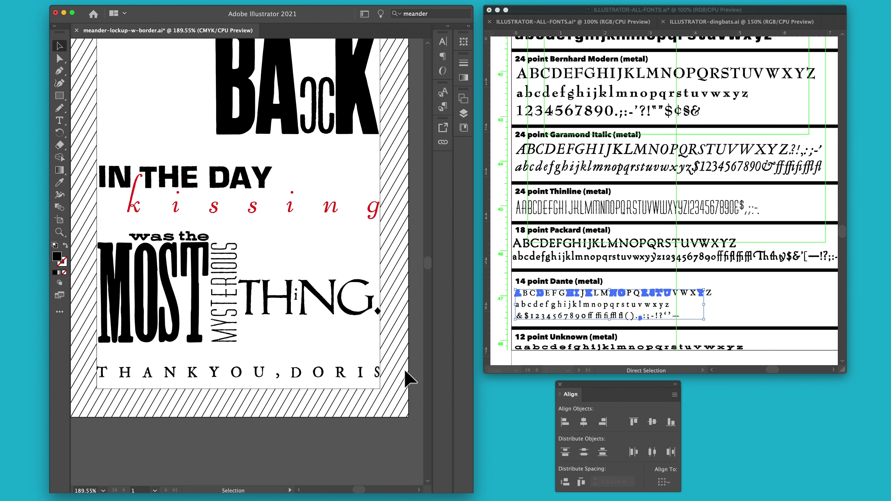
Delete the final S of the THANK YOU line and paste a fresh capital S from 14 point Dante into the lockup
click(376, 369)
click(761, 315)
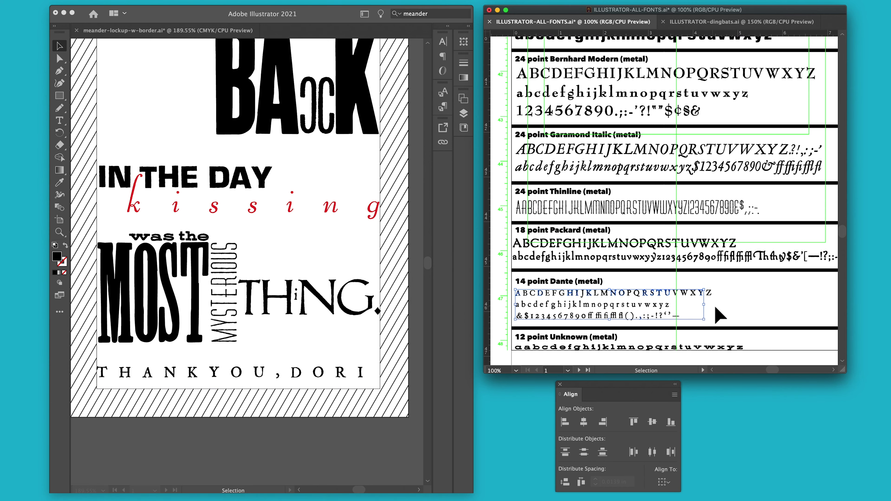
click(725, 312)
click(652, 293)
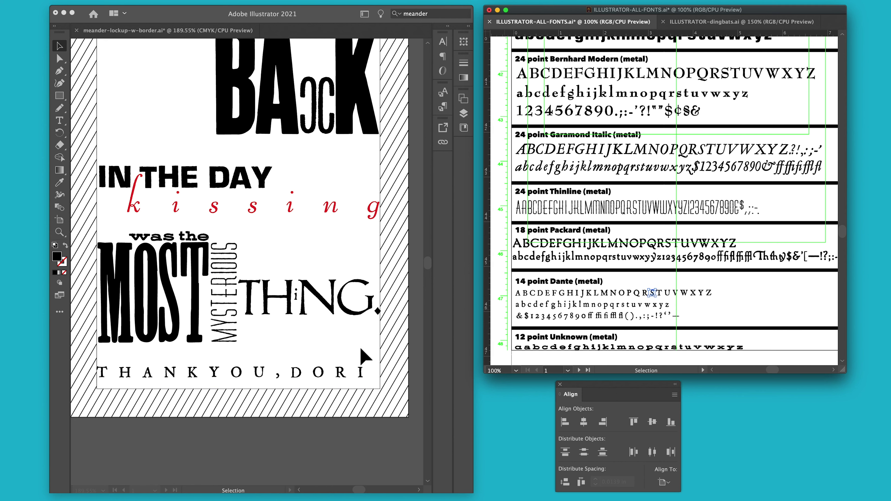
click(365, 356)
key(super+v)
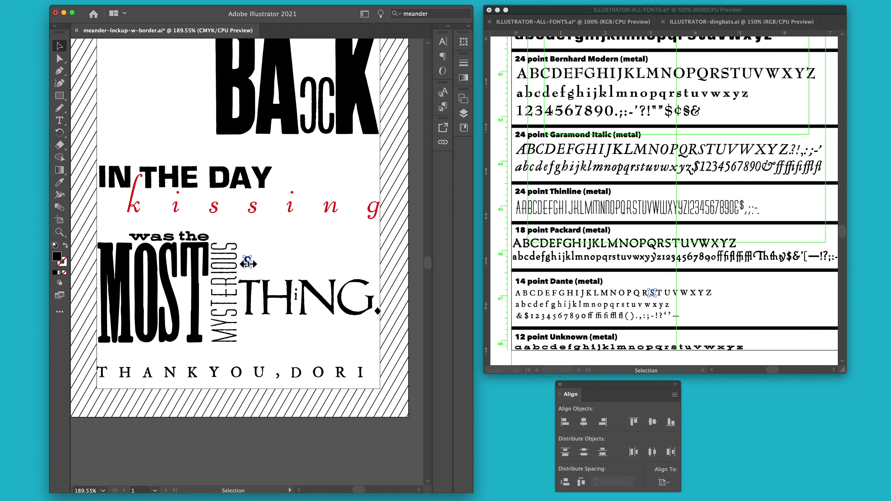
Move the pasted S to the end of the THANK YOU line, flush with the inner border's side edge
key(shift+Down)
key(shift+Down)
key(shift+Down)
key(shift+Down)
key(shift+Down)
key(shift+Down)
key(shift+Down)
key(shift+Down)
key(shift+Down)
key(shift+Right)
key(shift+Right)
key(shift+Right)
key(shift+Right)
key(shift+Right)
key(shift+Right)
key(shift+Right)
key(shift+Right)
key(shift+Right)
key(shift+Right)
key(shift+Right)
scroll(248, 267, down, 1)
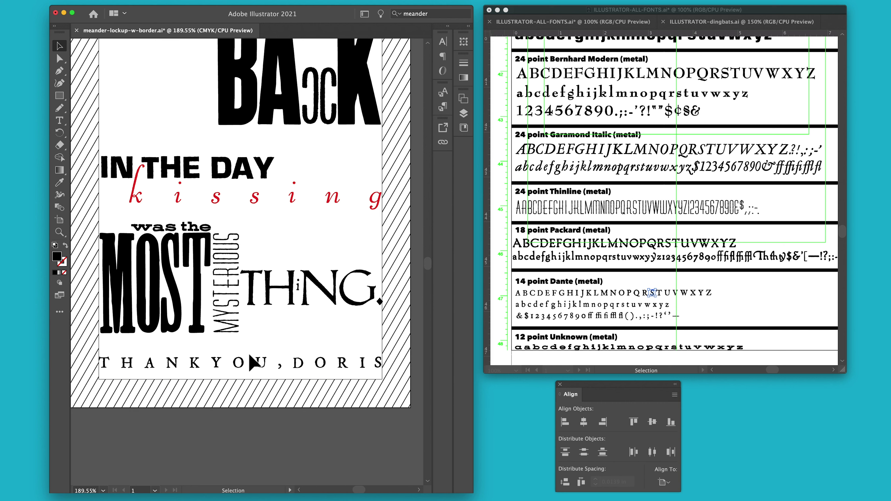
Copy the lowercase r from 14 point Dante into the lockup document
click(619, 311)
click(618, 305)
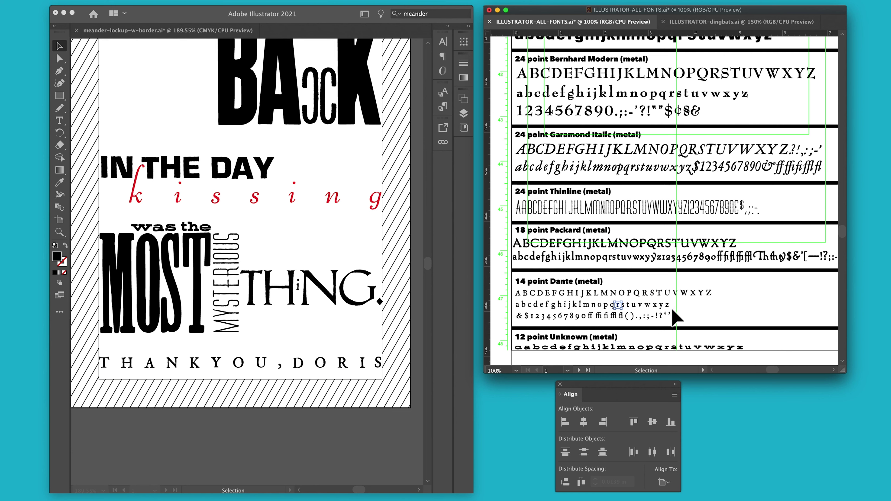
key(a)
key(v)
drag(276, 263, 277, 253)
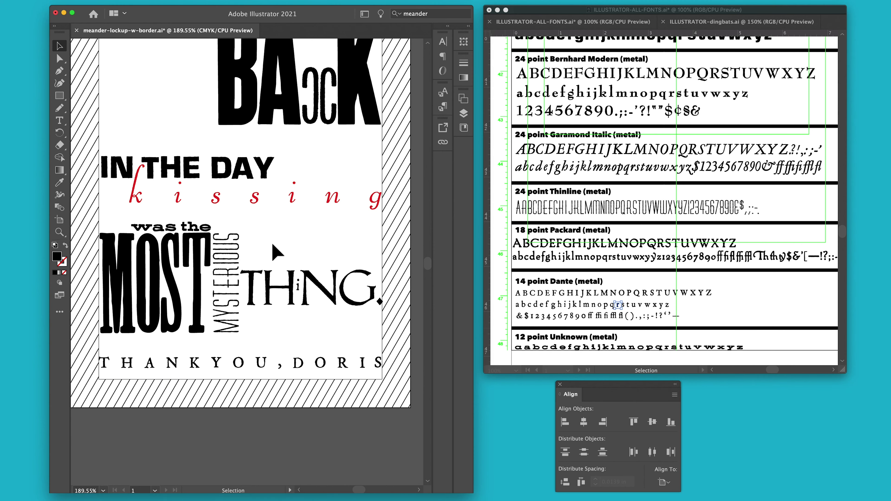
key(v)
Move the pasted r into the THANK YOU line between the K and Y as a word spacer
key(shift+Down)
key(shift+Down)
key(shift+Down)
key(shift+Down)
key(shift+Down)
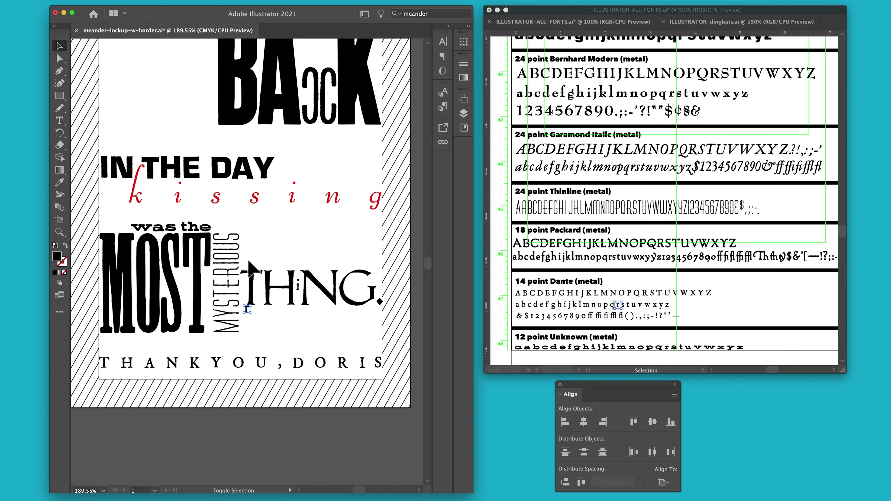
key(shift+Down)
key(shift+Down)
key(shift+Down)
key(shift+Down)
key(Up)
key(shift+Left)
key(shift+Left)
key(shift+Left)
key(Left)
key(Left)
key(Left)
Duplicate the r spacer into the gap between the comma and the D
key(a)
key(alt+Right)
key(Right)
key(Right)
key(Right)
key(Right)
key(Right)
key(Right)
Distribute the horizontal spacing of the THANK YOU line evenly with both r spacers included
drag(105, 350, 378, 367)
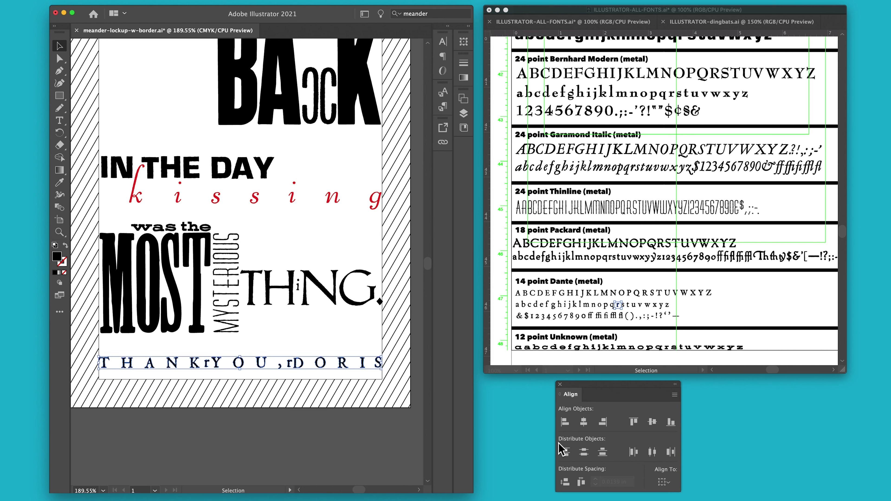
click(583, 484)
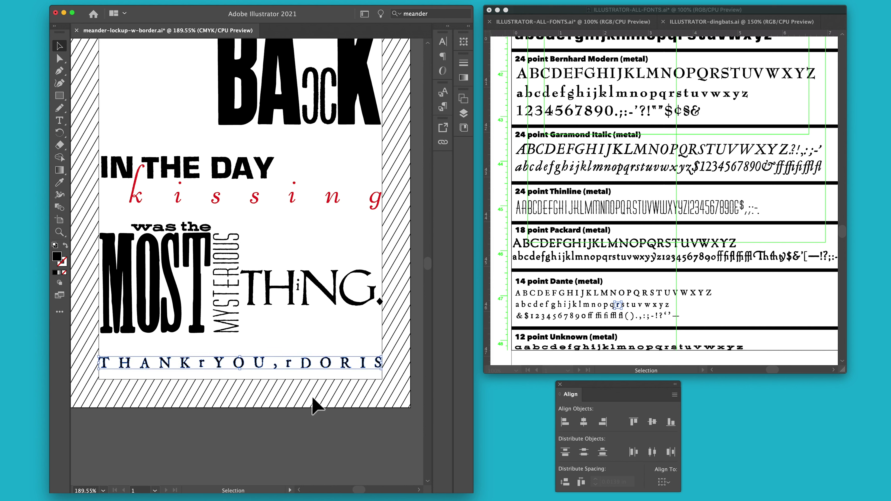
click(206, 353)
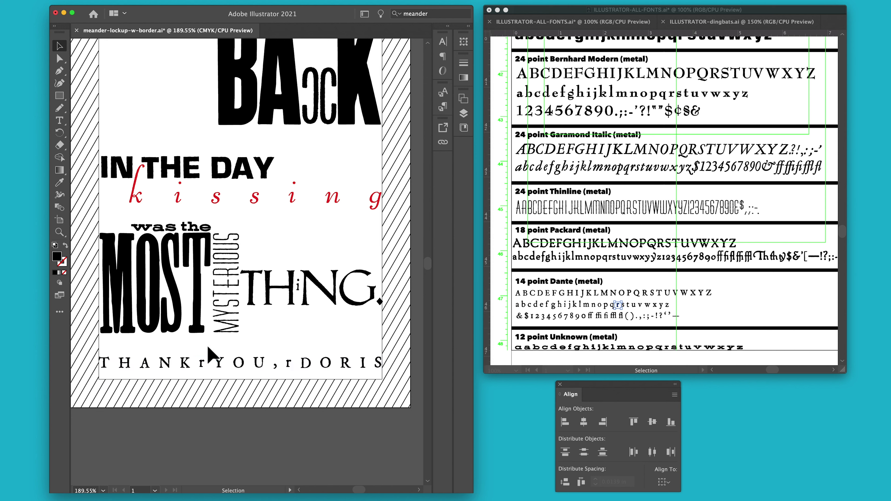
Remove both r spacers from the THANK YOU line
click(202, 364)
mouse_move(203, 363)
mouse_down()
mouse_move(294, 363)
mouse_move(284, 357)
mouse_move(286, 393)
mouse_up()
drag(106, 351, 372, 362)
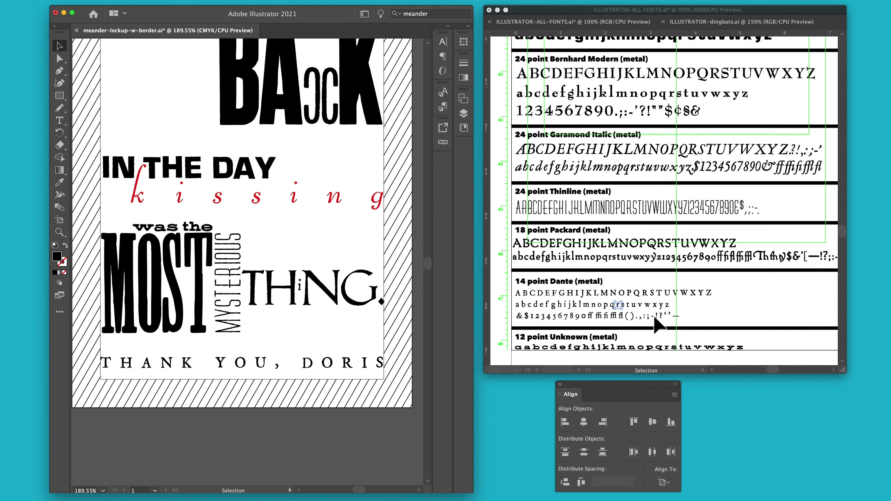
Copy the lowercase i from 14 point Dante and place one as a spacer after the K and another after the comma
click(566, 305)
click(566, 305)
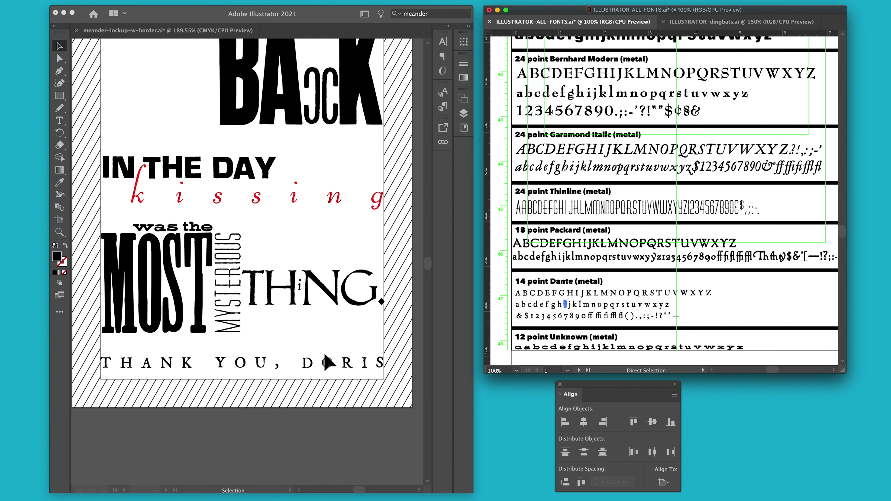
click(291, 347)
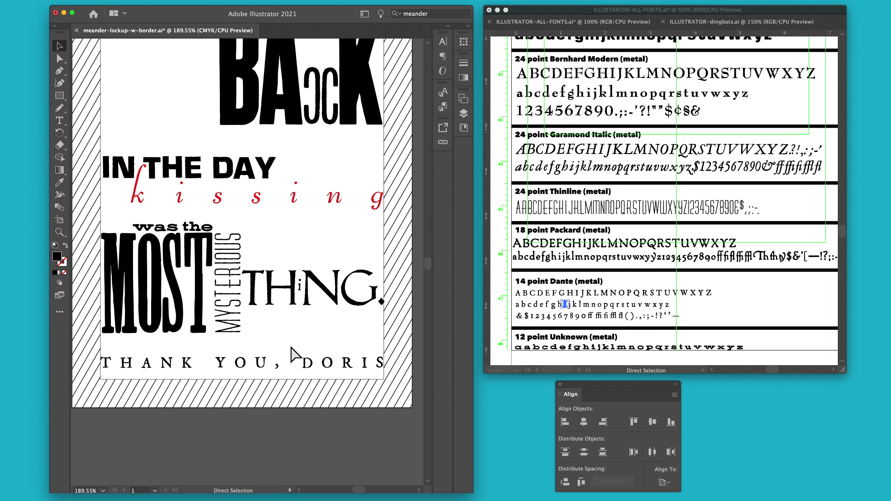
key(super+v)
key(v)
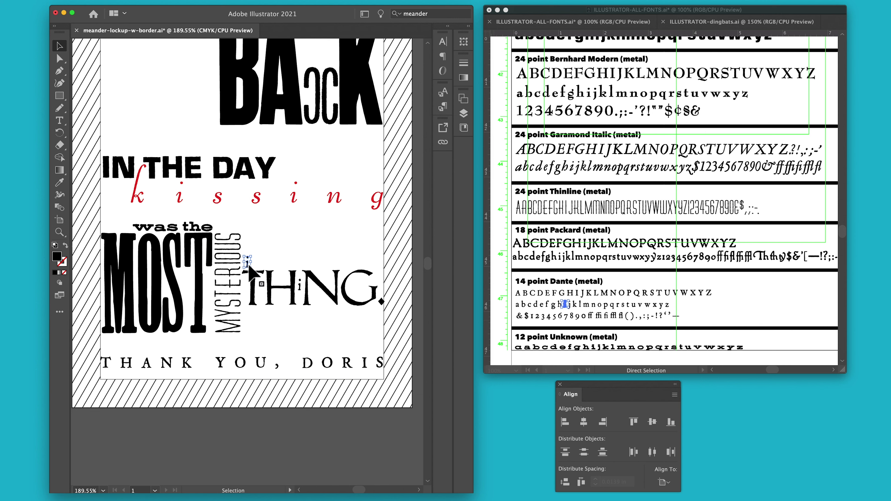
drag(248, 266, 205, 365)
drag(250, 266, 290, 365)
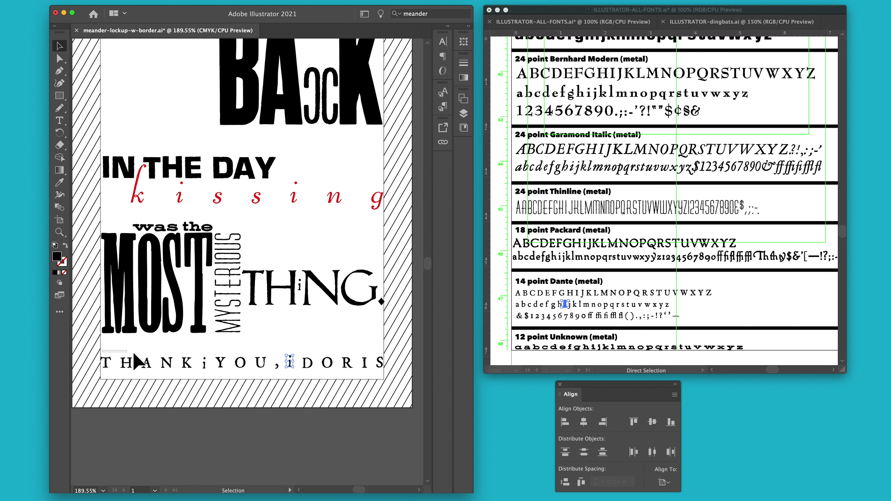
Distribute the THANK YOU line's horizontal spacing evenly with the two i spacers included, and delete both spacers
shift+click(380, 365)
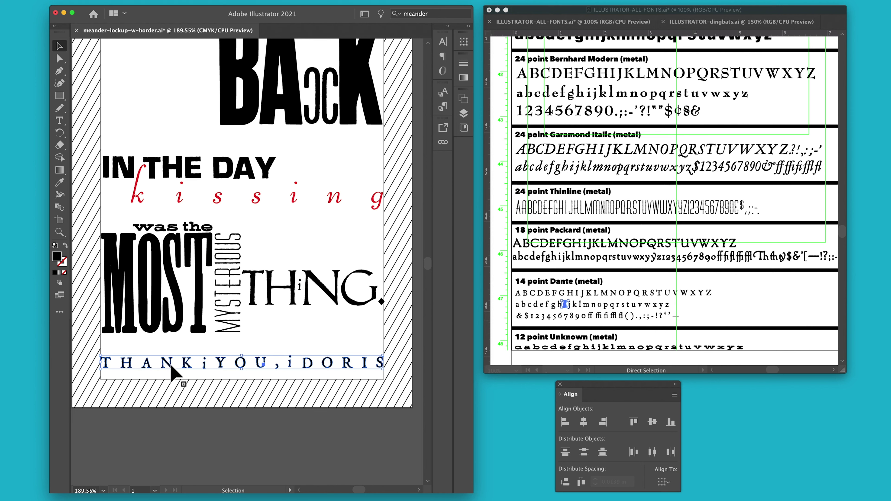
click(581, 484)
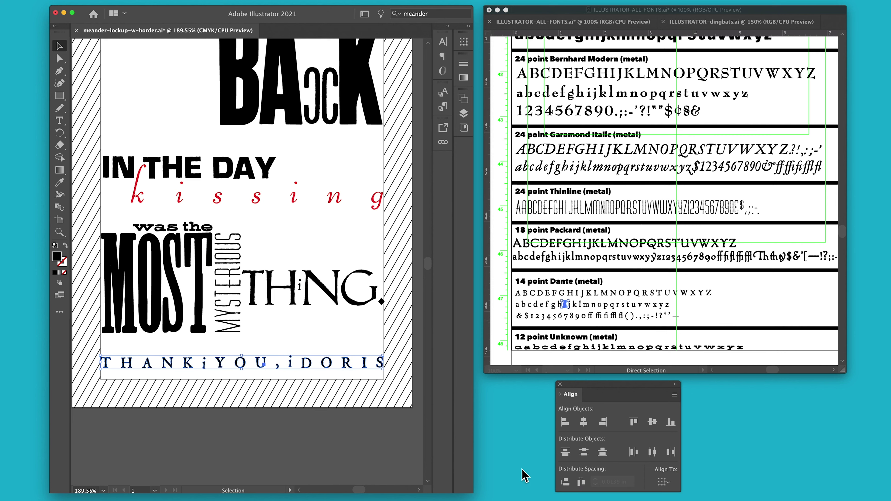
click(342, 348)
click(293, 365)
key(Delete)
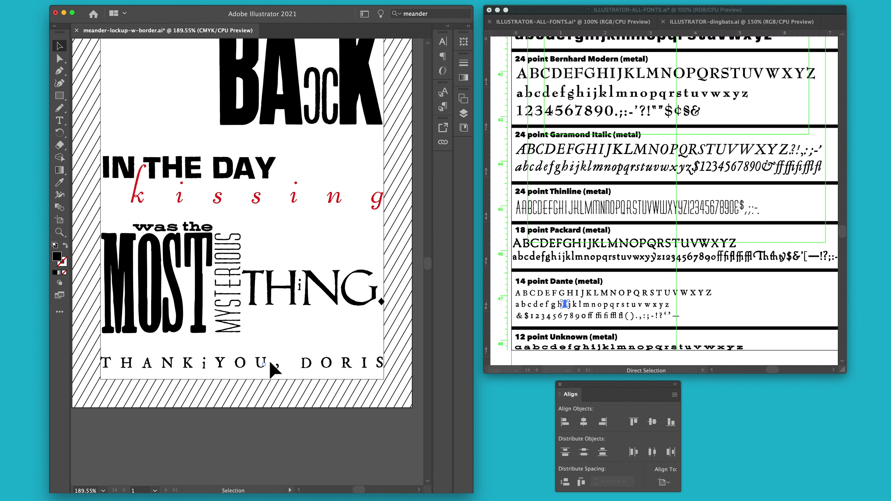
click(203, 363)
key(Delete)
Move the whole THANK YOU line down until its letters rest on the inner border's lower edge
click(309, 359)
click(311, 346)
drag(107, 351, 380, 371)
key(Down)
key(Down)
key(Down)
key(Down)
key(Down)
key(Down)
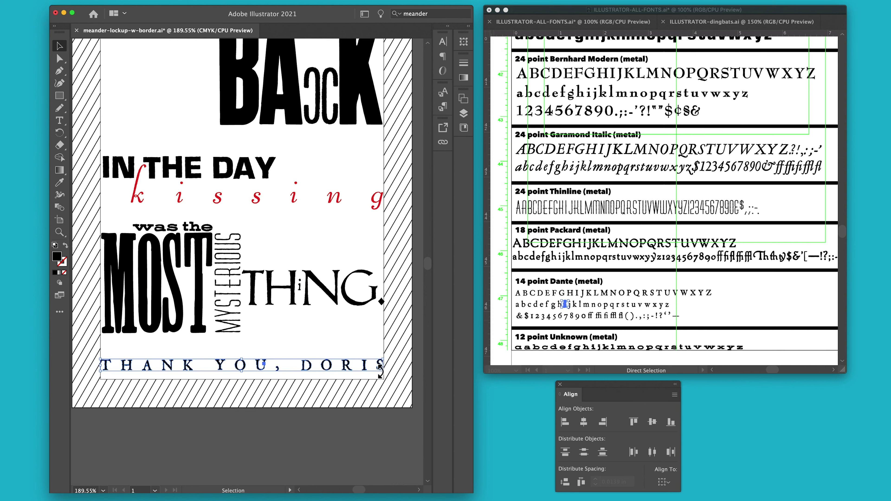
key(Down)
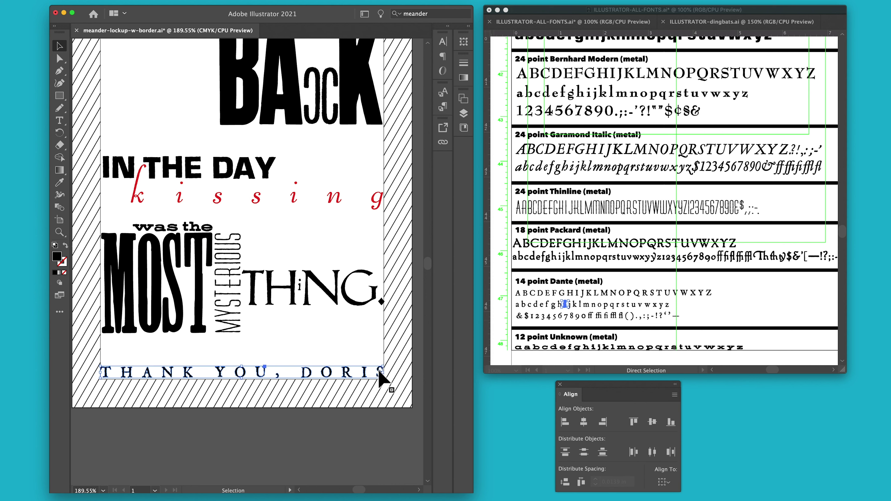
key(Down)
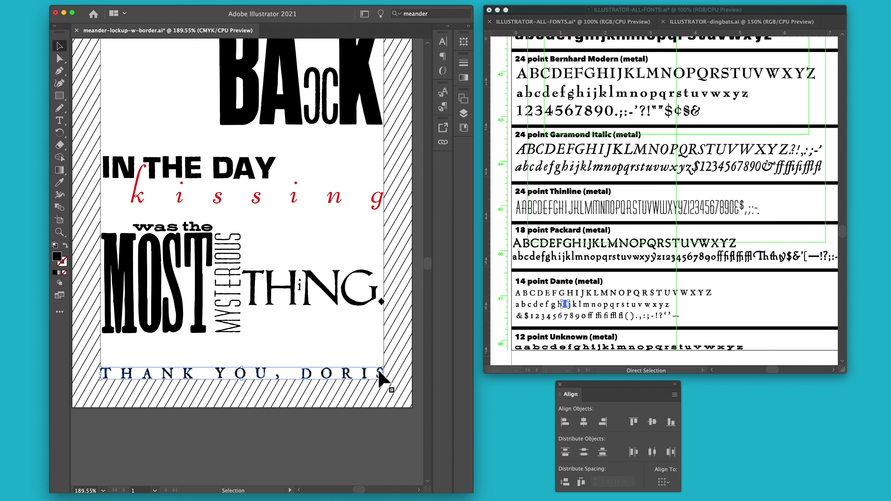
click(325, 355)
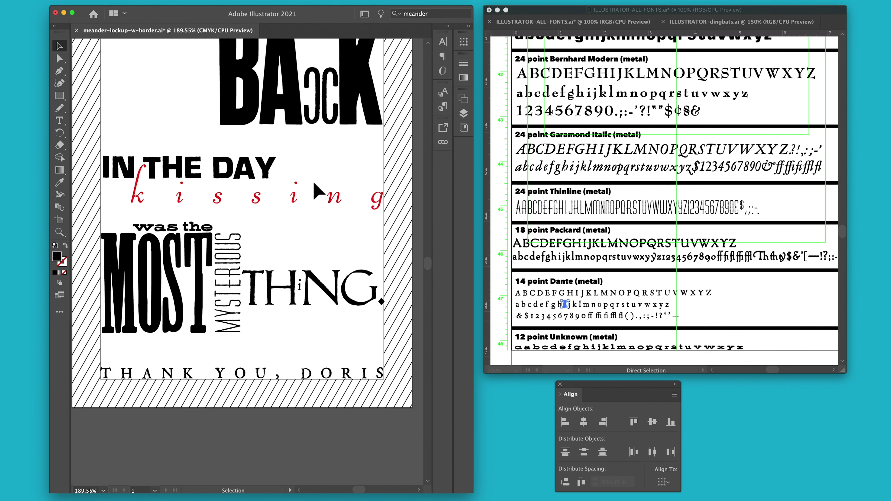
Rotate the B of BACK 90° counterclockwise and set it beside the A, resting on the word's baseline
scroll(318, 163, up, 4)
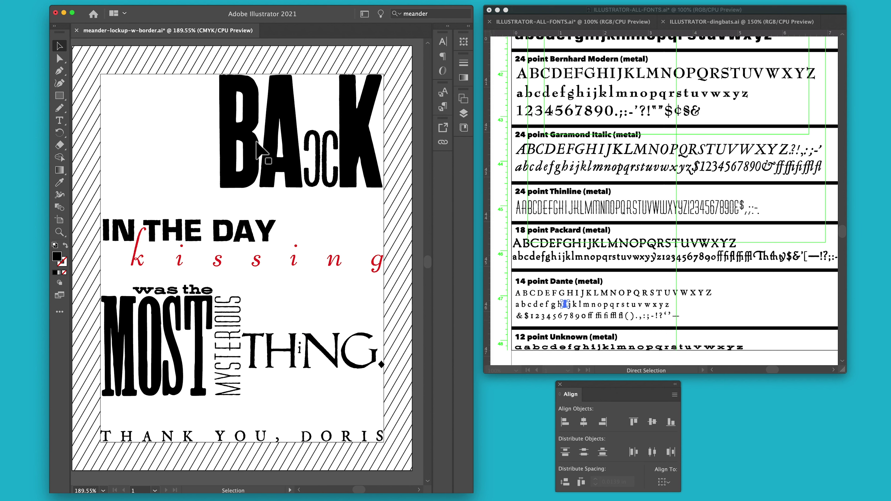
click(247, 135)
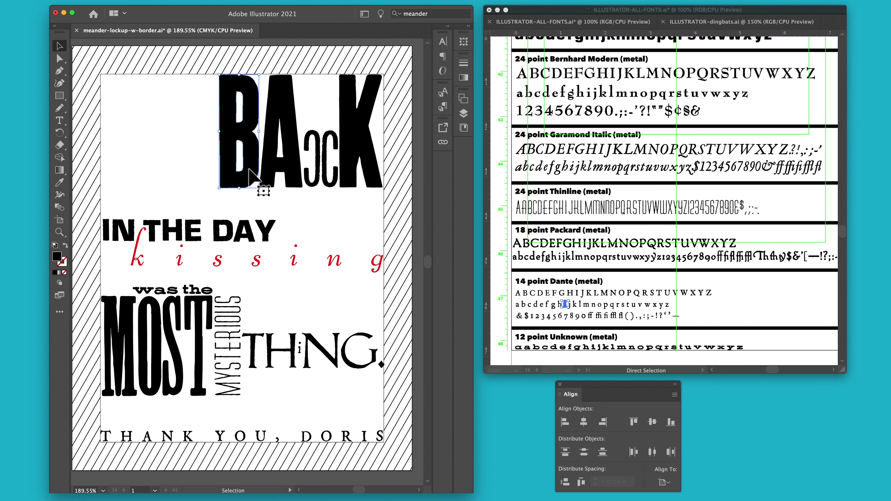
drag(218, 73, 167, 140)
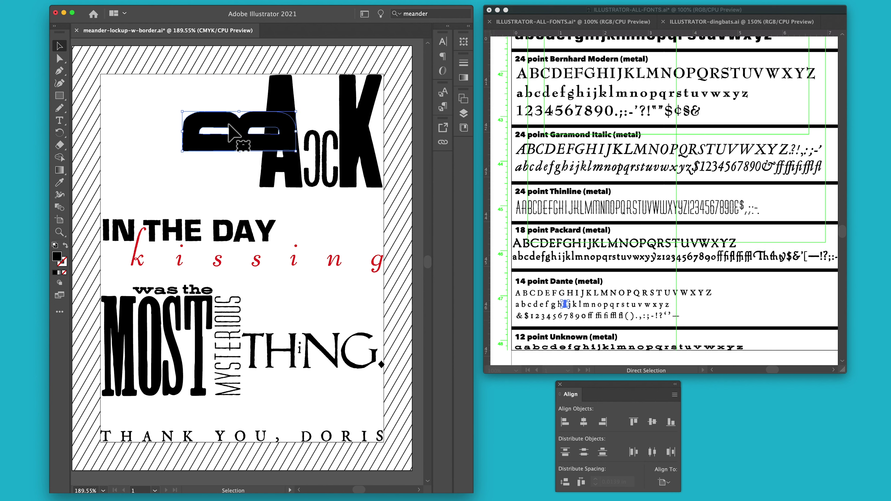
drag(255, 150, 212, 178)
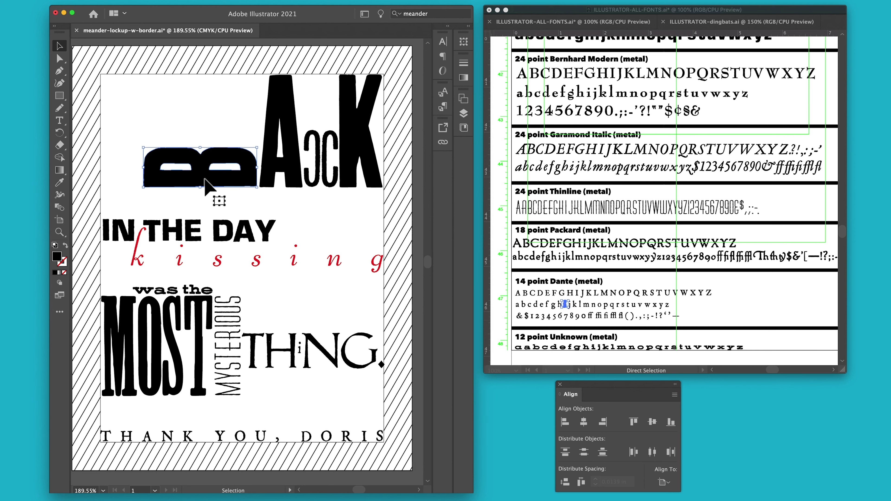
Nudge the rotated B of BACK slightly right toward the A
scroll(219, 160, down, 1)
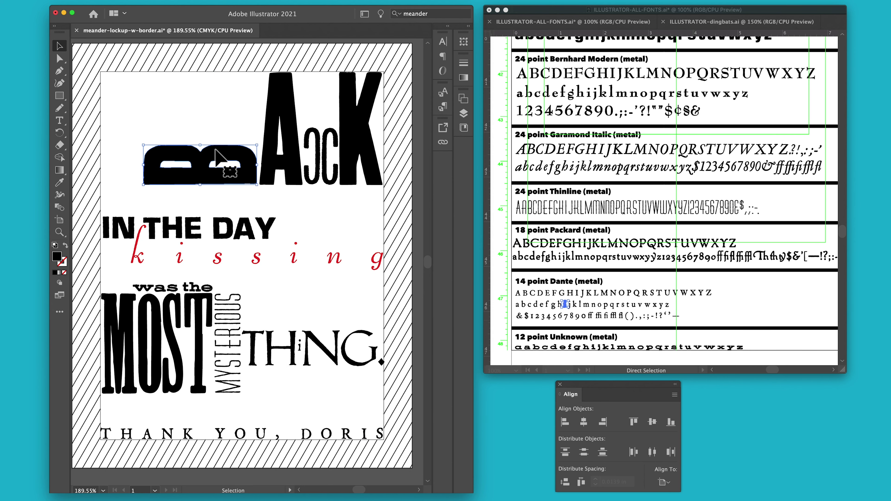
key(Right)
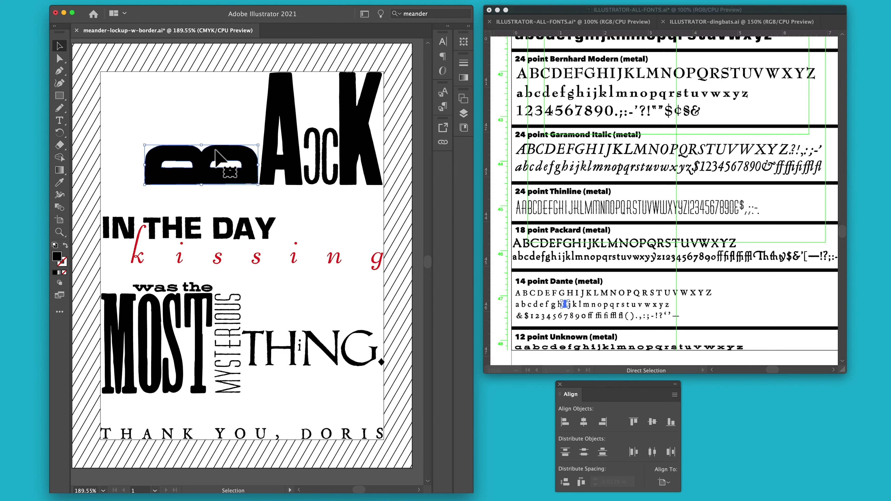
click(218, 90)
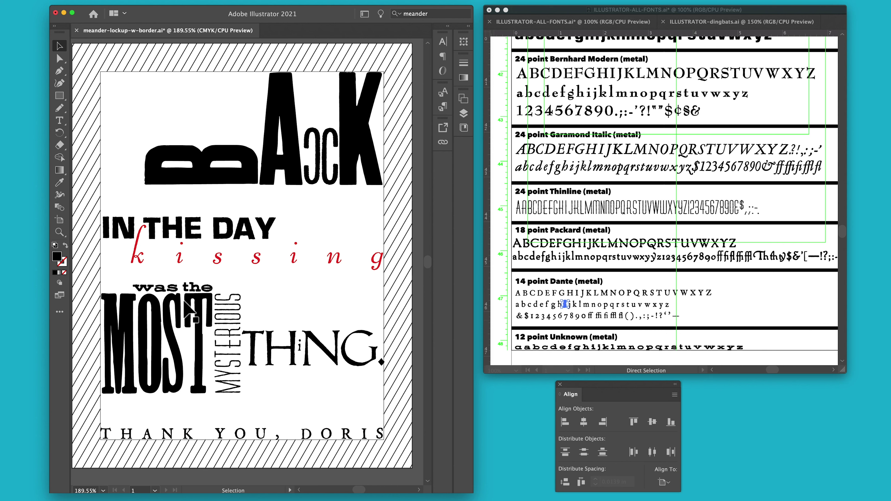
Move the middle letters s and t of "was the" straight up, out of the line and below the kissing line
drag(170, 279, 185, 289)
key(Up)
key(Up)
key(Up)
key(Up)
key(Up)
key(Up)
key(Up)
key(Up)
key(Up)
key(Up)
key(Up)
key(Up)
key(Up)
key(Up)
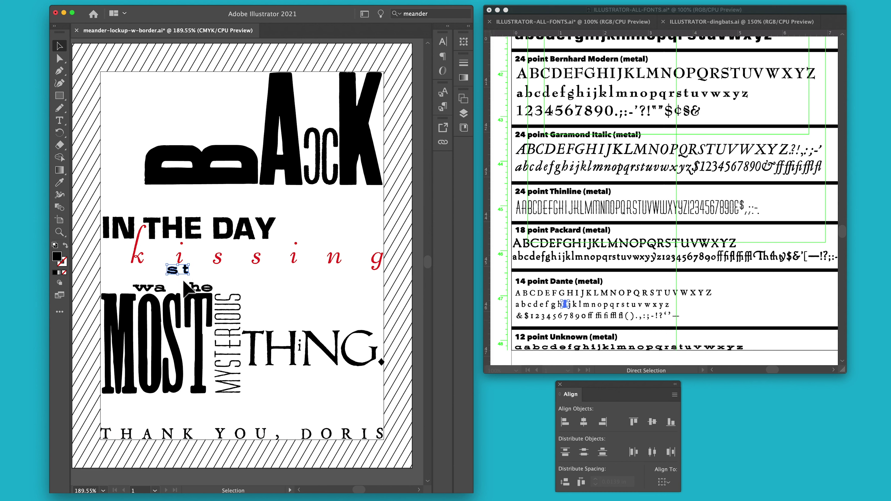
Move the letters "he" right until they sit above MYSTERIOUS, just past the T of MOST
click(207, 286)
key(Right)
key(Right)
key(Right)
key(Right)
key(Right)
key(Right)
key(Right)
key(Right)
key(Right)
key(Right)
key(Right)
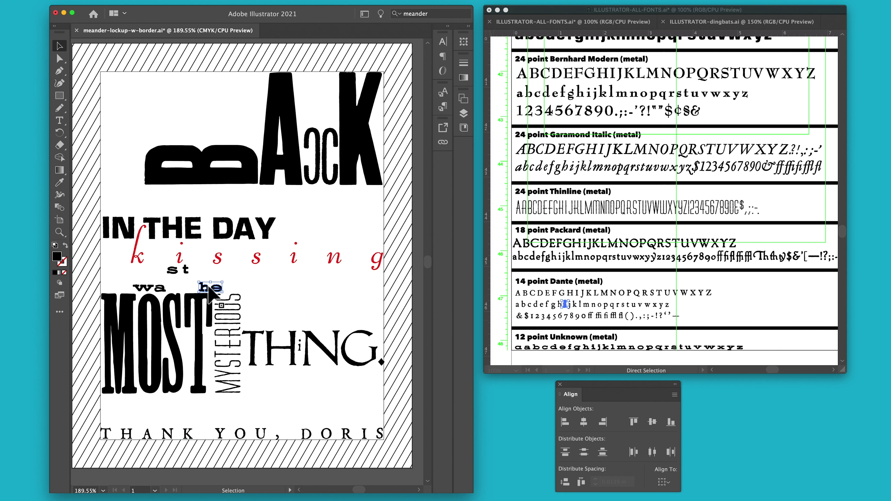
key(Right)
key(Right)
key(Right)
key(Right)
key(Right)
key(Right)
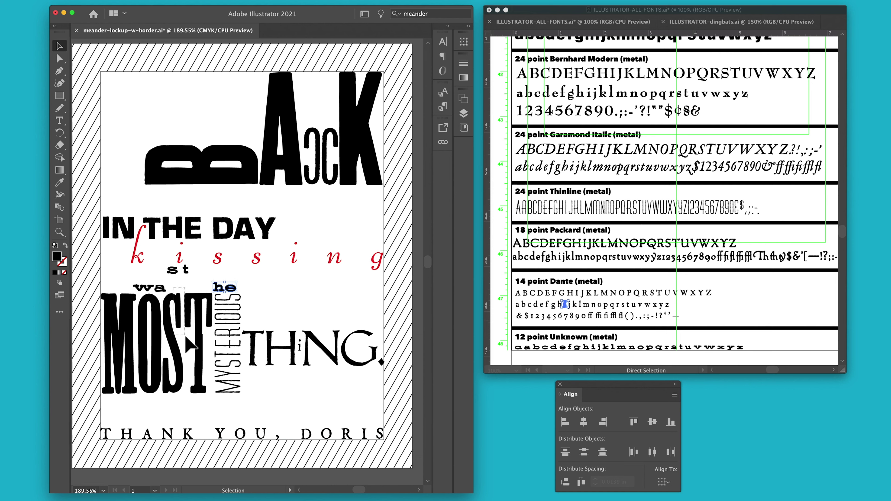
Raise the S and T of MOST into the gap between "wa" and "he" so they complete both words
click(195, 353)
key(Up)
key(Up)
key(Up)
key(Up)
key(Up)
key(Up)
key(Up)
key(Up)
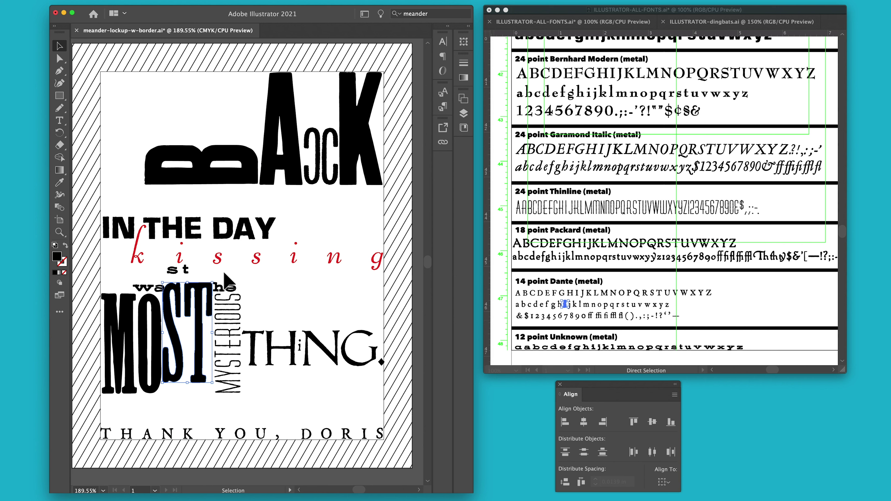
Fine-tune the gaps of "wa" and "he" beside the raised ST, and delete the small leftover s and t
click(156, 288)
key(Left)
key(Left)
key(Left)
key(Left)
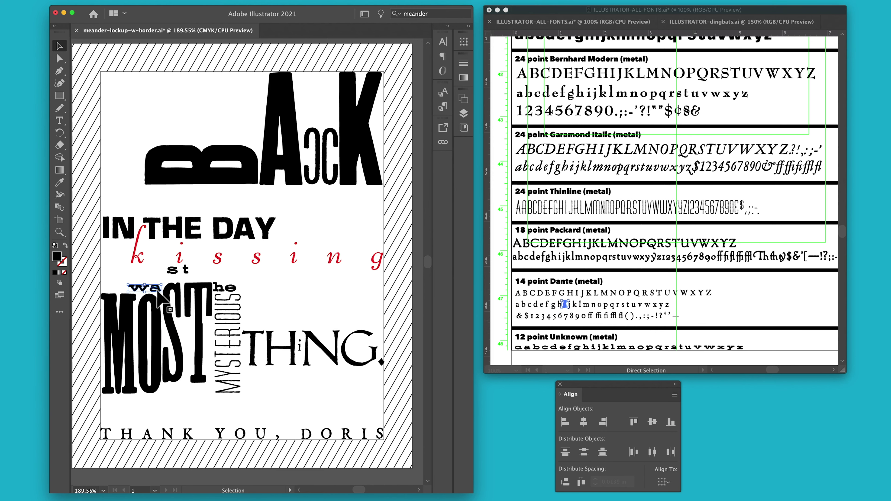
scroll(157, 292, left, 1)
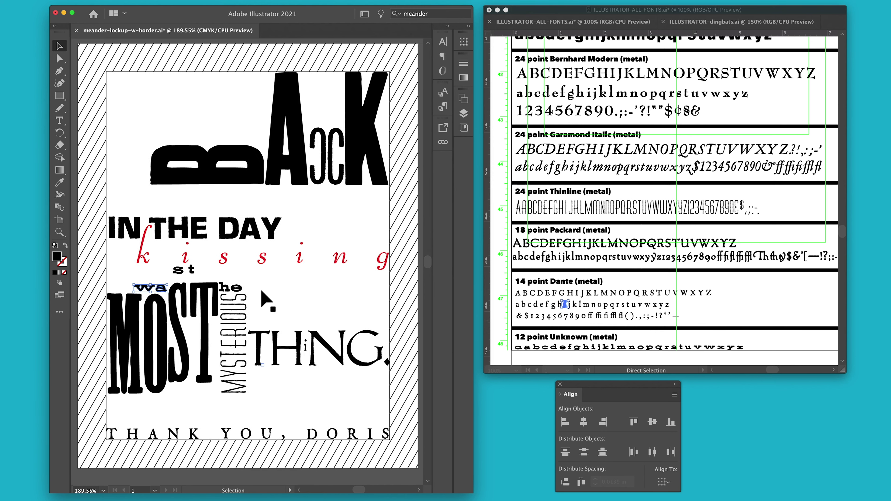
click(225, 296)
key(Right)
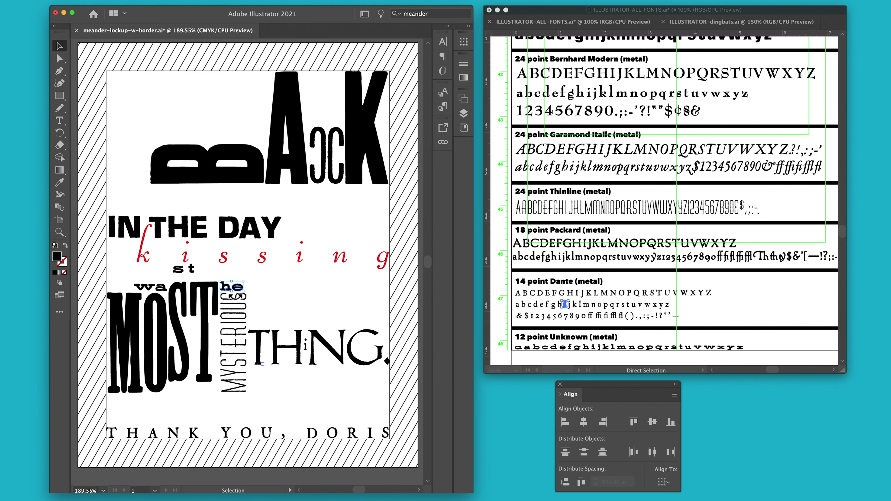
click(190, 270)
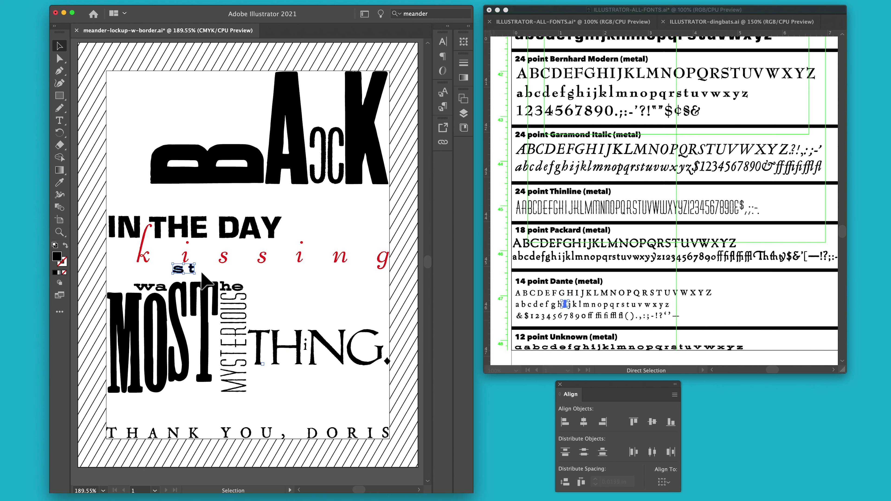
key(Delete)
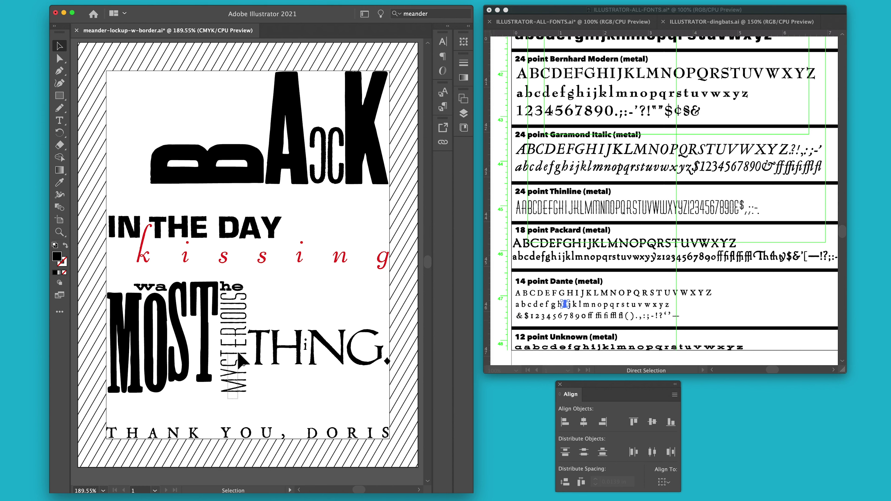
Rotate the vertical word MYSTERIOUS 180° in place so it reads downward
click(242, 297)
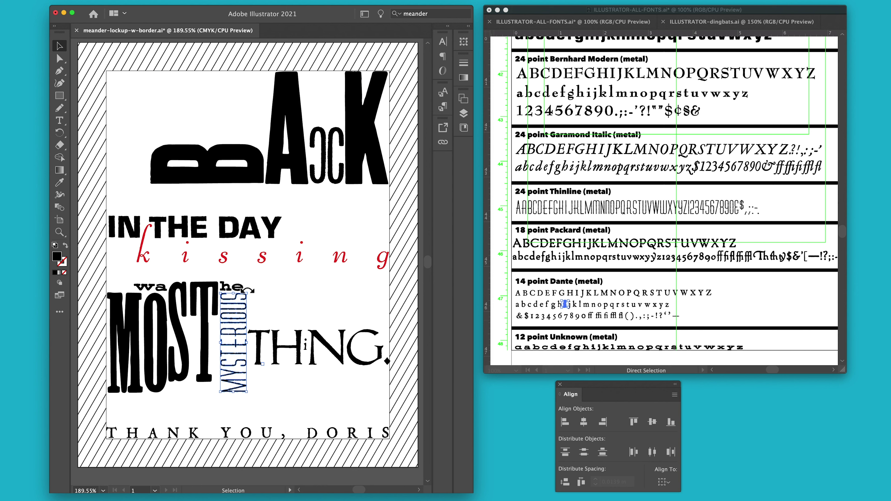
drag(249, 290, 234, 386)
key(super+z)
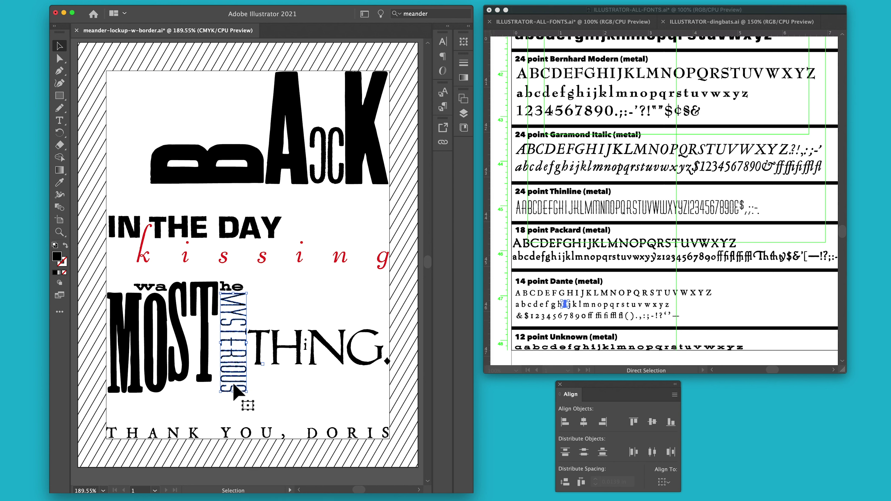
click(273, 302)
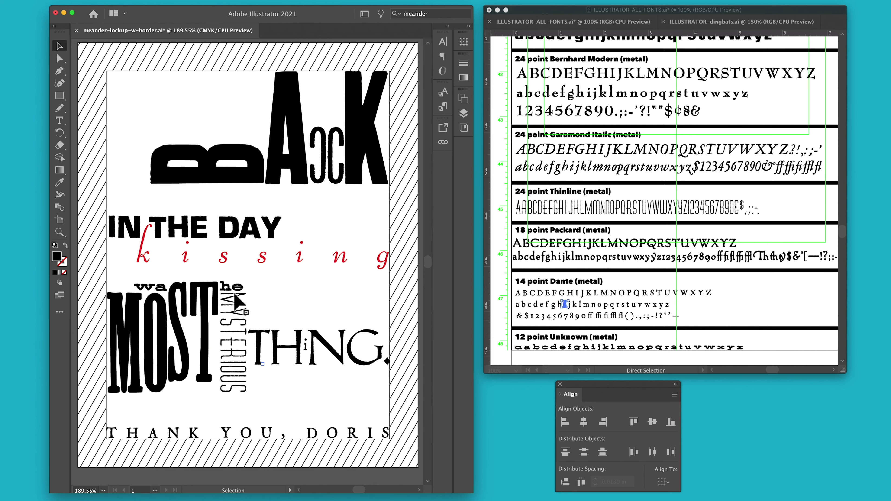
click(235, 297)
click(265, 294)
Move the whole word THiNG. down until its baseline lines up with the lower end of MYSTERIOUS
drag(261, 317, 399, 384)
key(Down)
key(Down)
key(Down)
key(Down)
key(Down)
key(Down)
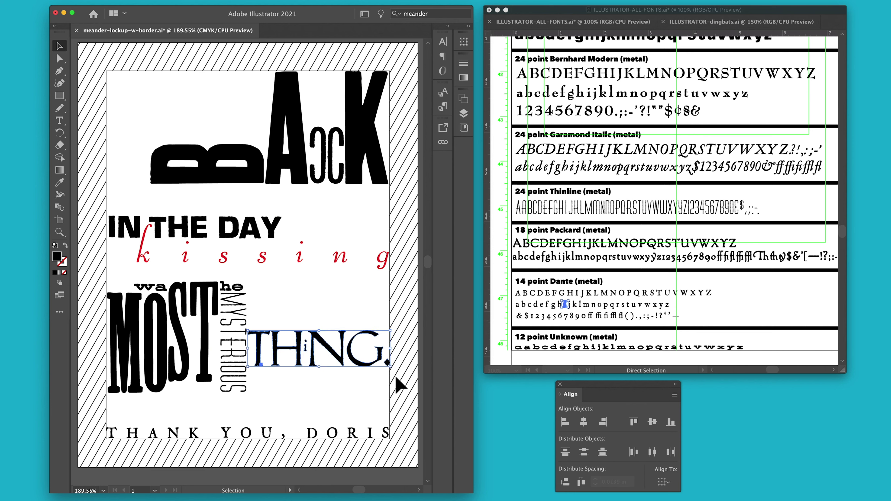
key(Down)
key(Down)
key(Down)
key(Down)
key(Down)
key(Down)
key(Down)
key(Down)
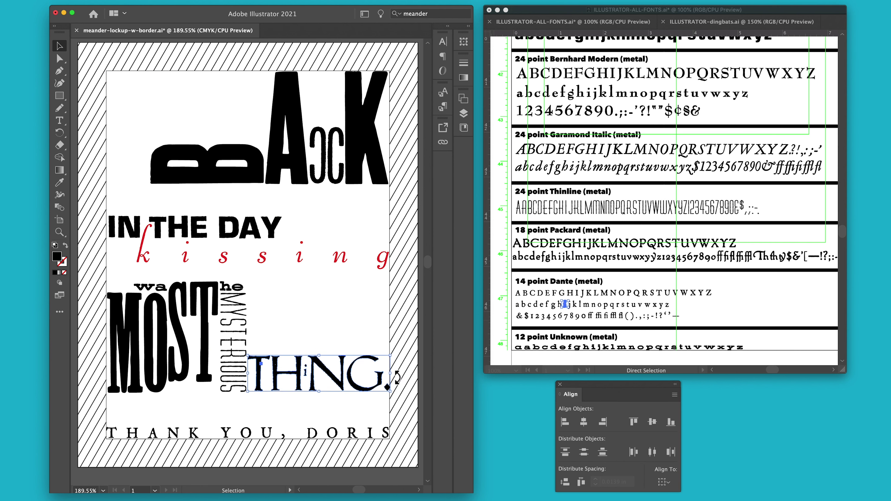
key(Down)
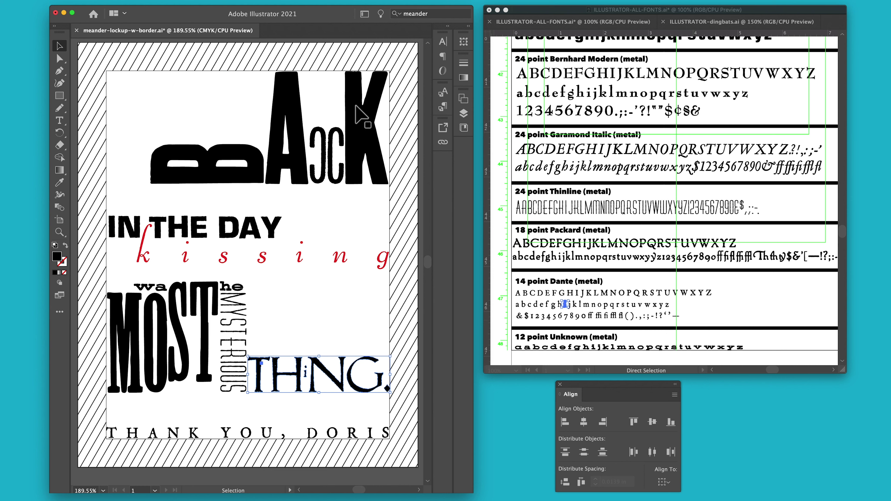
Bring up the 6 line Gothic Condensed Bold in the type file, and delete the lockup's large A, K and rotated B
scroll(570, 173, up, 2)
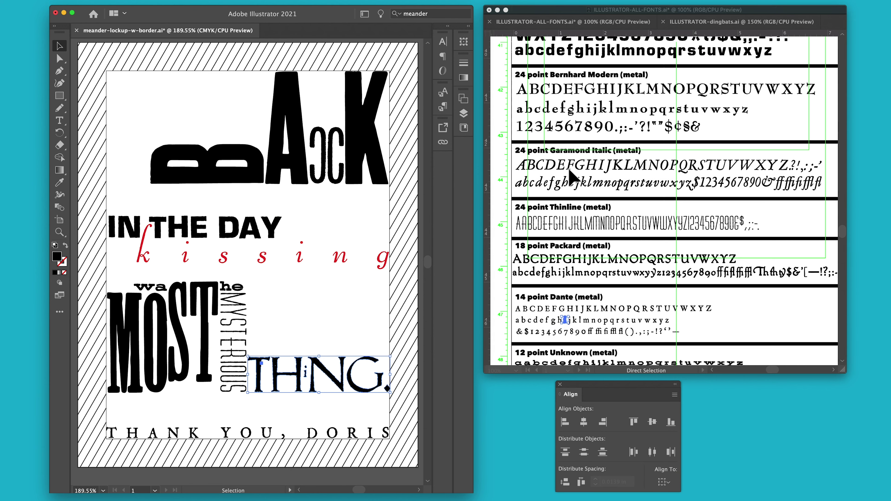
drag(845, 239, 838, 193)
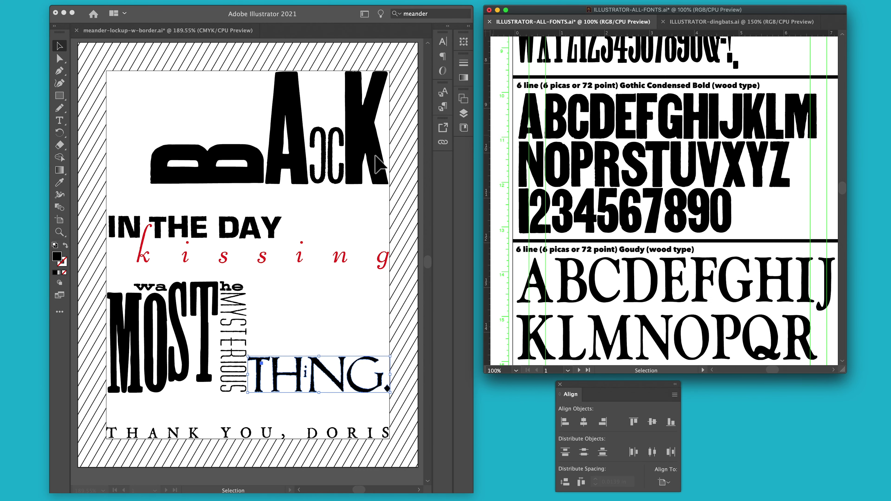
click(295, 116)
click(294, 109)
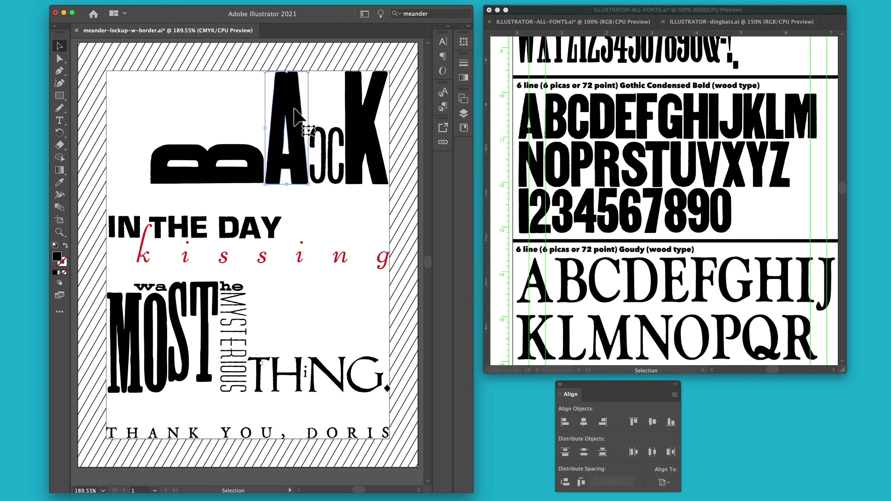
key(Delete)
click(372, 121)
key(Delete)
click(244, 153)
key(Delete)
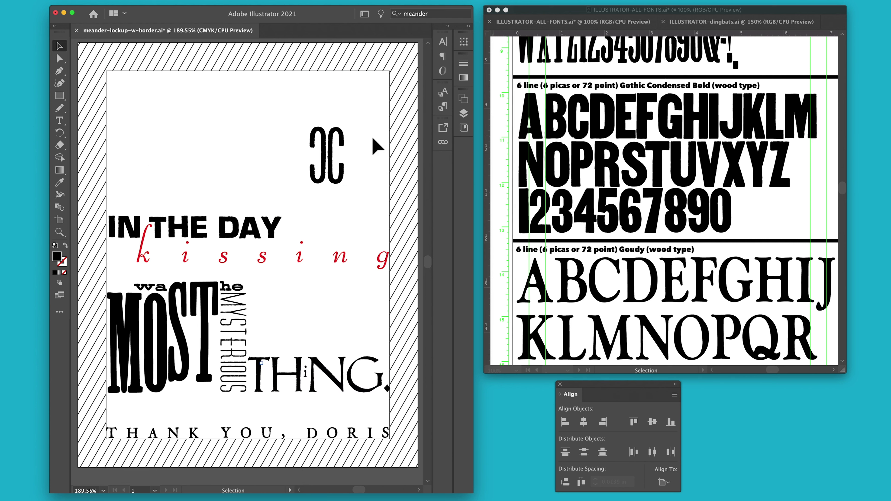
Copy the B, A and K from 6 line Gothic Condensed Bold and paste them into the lockup
click(555, 117)
click(555, 117)
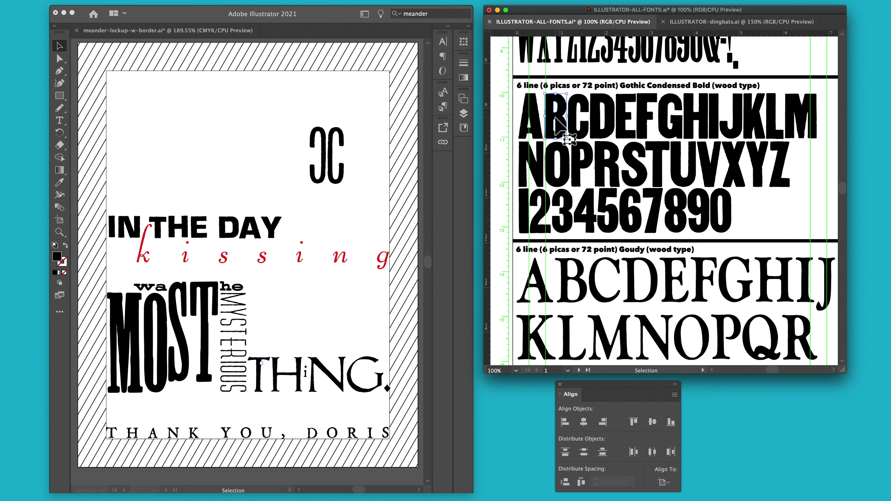
shift+click(540, 131)
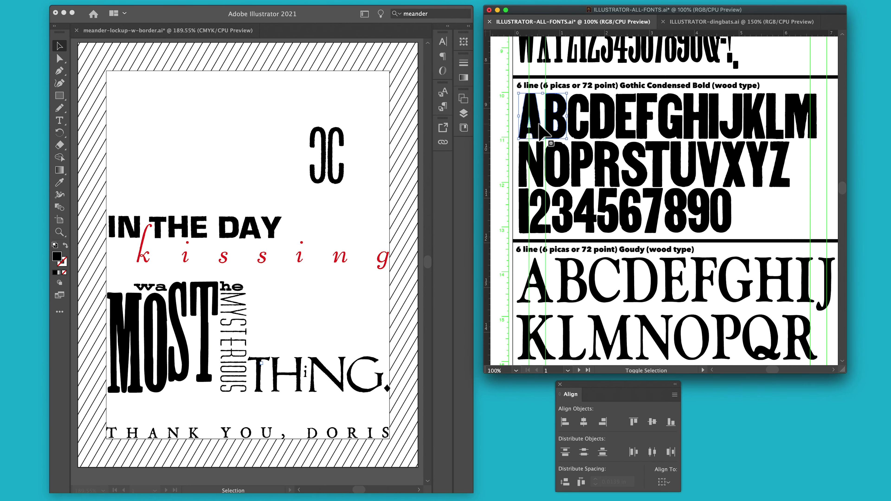
shift+click(748, 119)
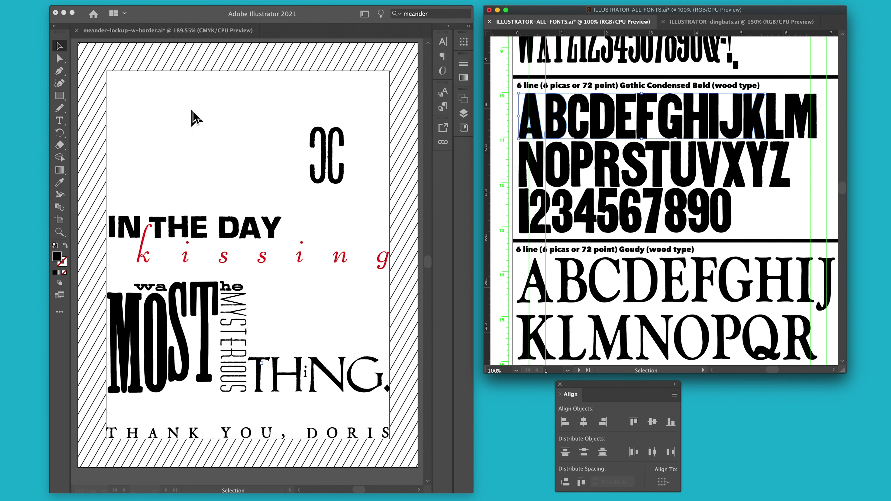
click(195, 118)
key(super+v)
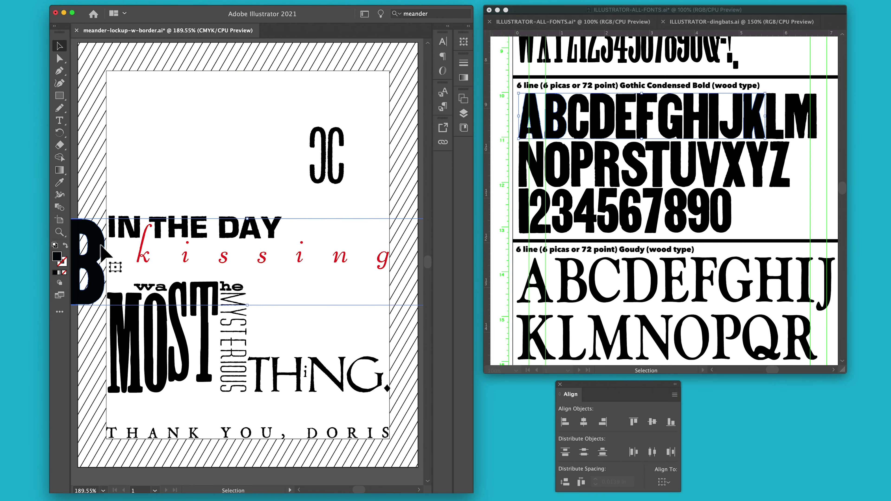
Arrange the pasted A and K around the paired Cs at the inner border's upper edge, with the B rotated 90° counterclockwise before the A
drag(98, 230, 219, 103)
click(176, 156)
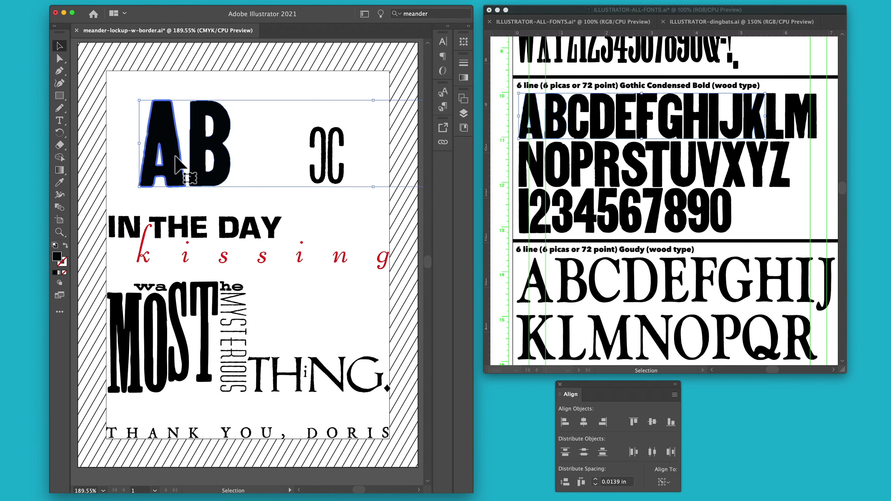
click(583, 483)
drag(248, 144, 368, 115)
click(355, 217)
drag(343, 117, 249, 104)
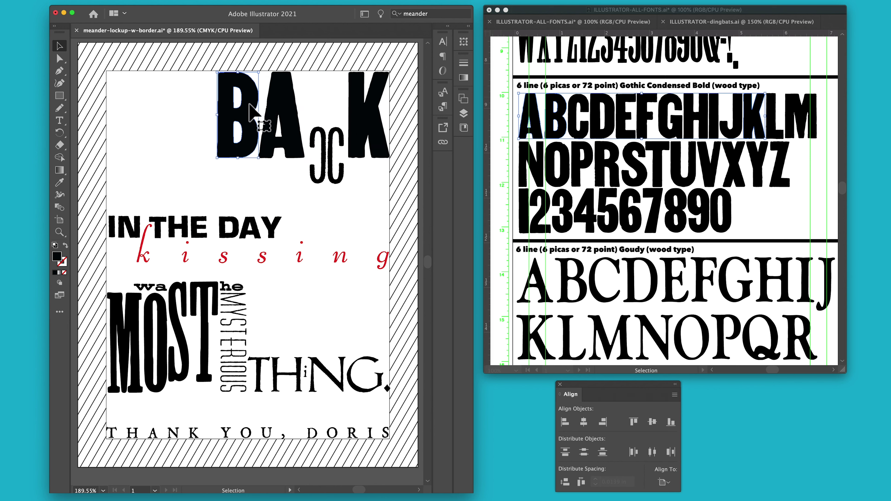
drag(212, 71, 218, 149)
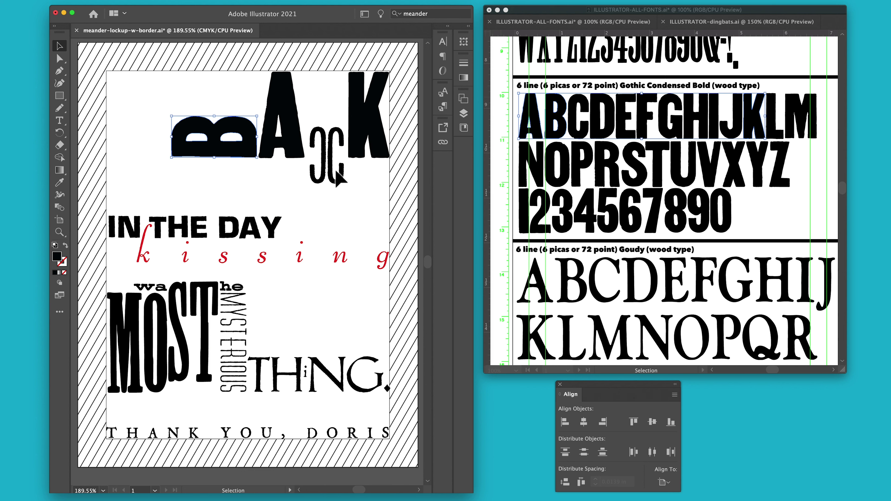
Move the paired Cs up to the baseline of the new BACK letters and shift them right toward the K
drag(314, 115, 341, 203)
key(Up)
key(Up)
key(Up)
key(Up)
key(Up)
key(Up)
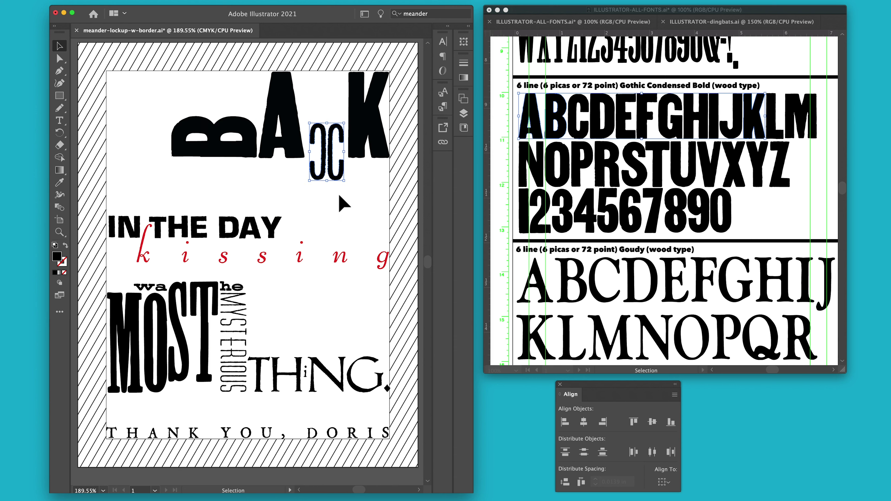
key(Up)
key(Up)
key(Up)
key(Up)
key(Up)
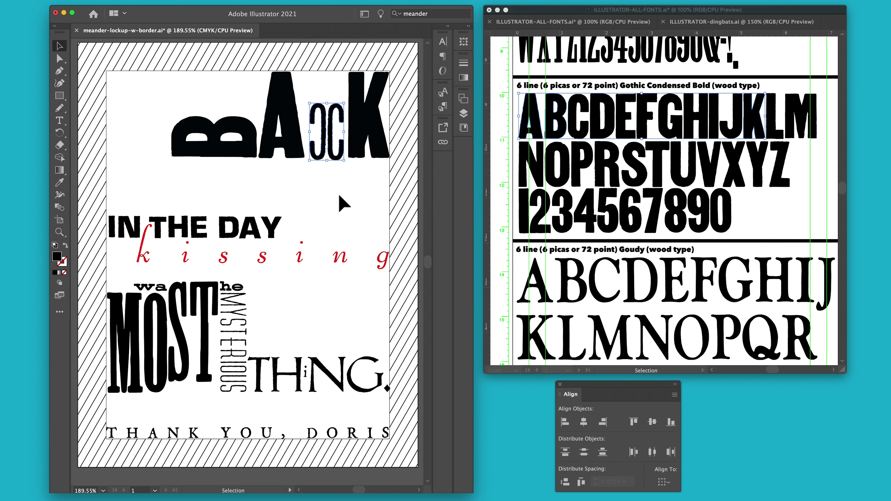
key(Up)
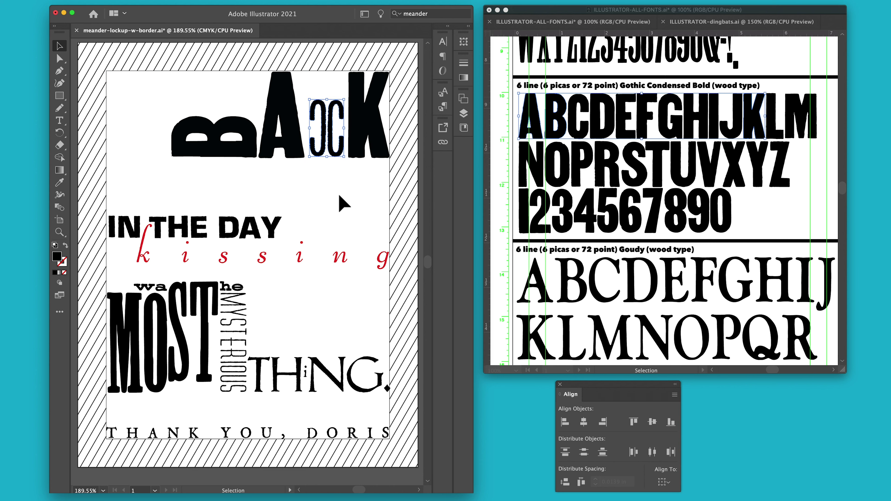
key(Down)
key(Right)
key(Right)
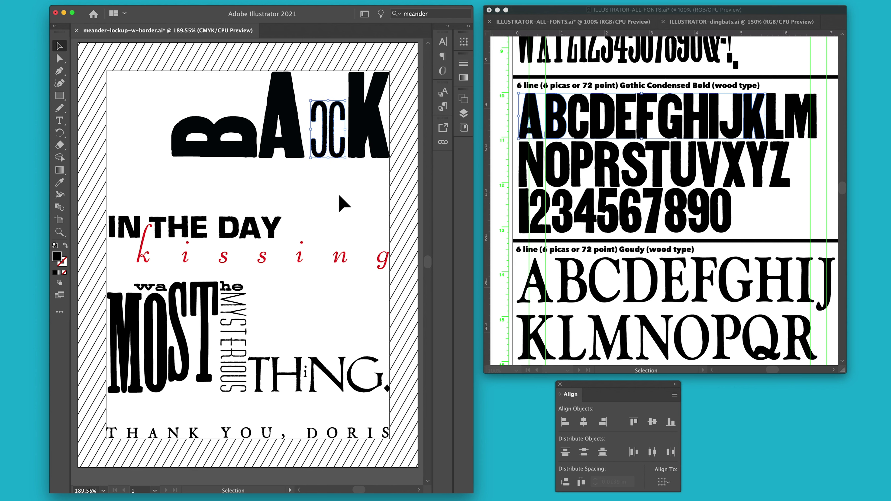
key(Right)
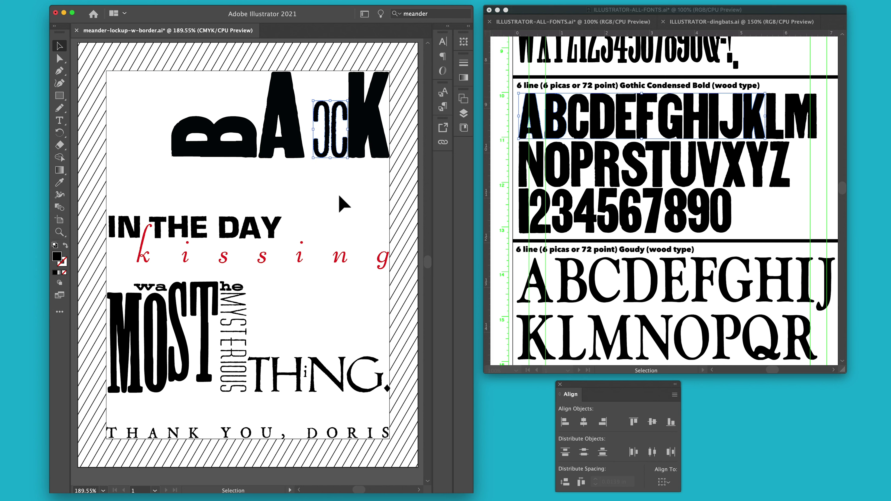
key(Left)
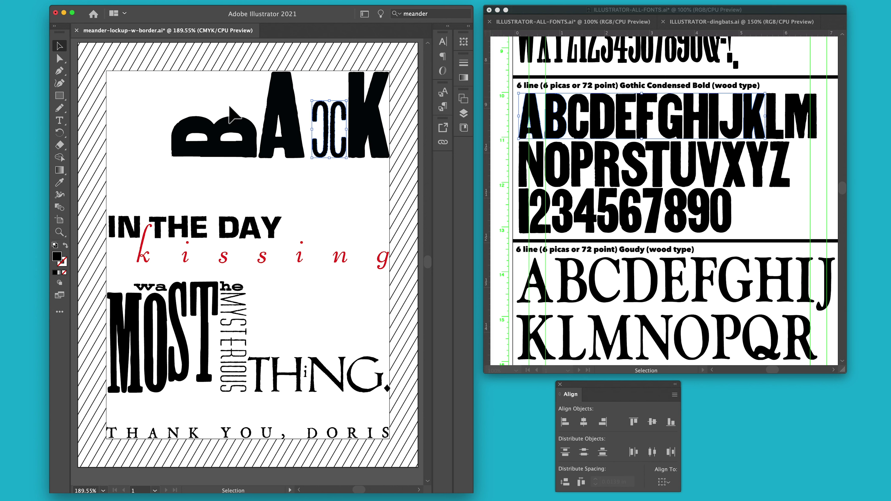
Shift the rotated B and the A right, closing the gap to the paired Cs in BACK
click(271, 130)
key(Right)
key(Right)
key(Right)
key(Right)
key(Right)
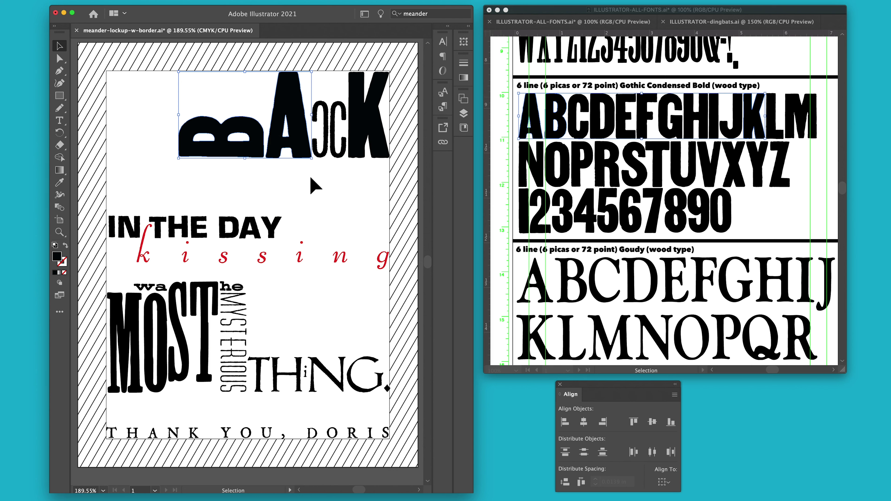
click(313, 185)
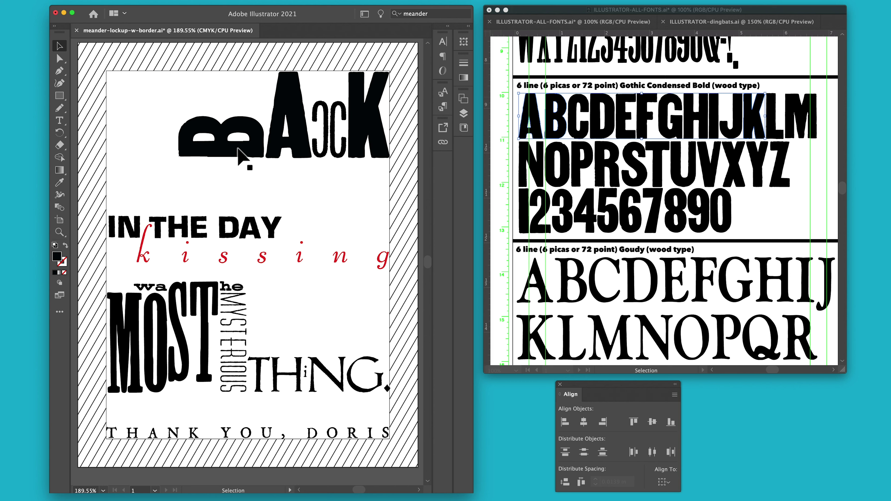
Move the IN THE DAY and kissing lines up together, closer to BACK
drag(88, 199, 399, 265)
key(Up)
key(Up)
key(Up)
key(Up)
key(Up)
key(Up)
key(Up)
key(Up)
key(Up)
key(Up)
key(Up)
key(Up)
Move the whole MOST MYSTERIOUS THiNG. block, including its small words, up toward the kissing line
drag(92, 269, 402, 407)
key(Up)
key(Up)
key(Up)
key(Up)
key(Up)
key(Up)
key(Up)
key(Up)
key(Up)
key(Up)
key(Up)
key(Up)
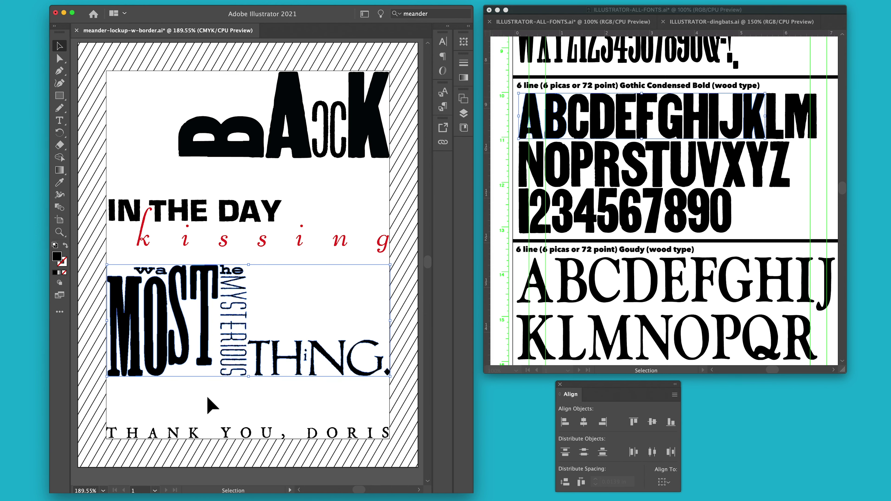
click(174, 393)
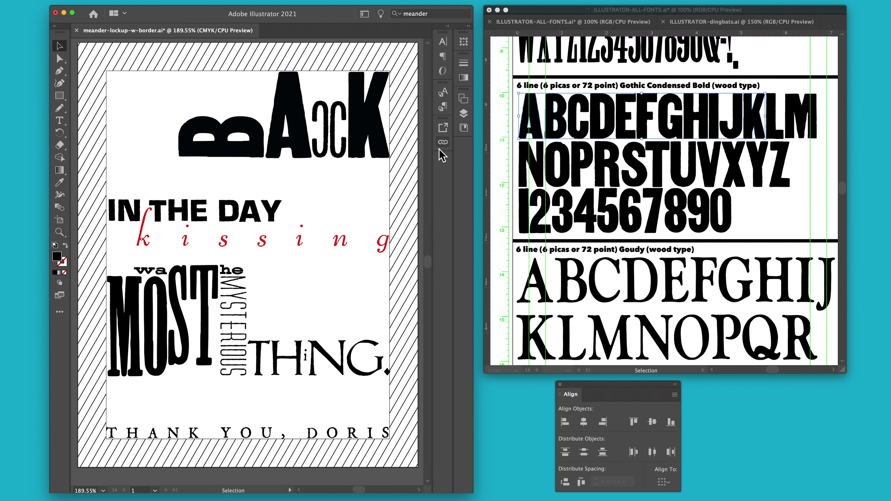
Bring up the ILLUSTRATOR-dingbats file and show its full set of ornaments at 100%
click(729, 28)
click(729, 25)
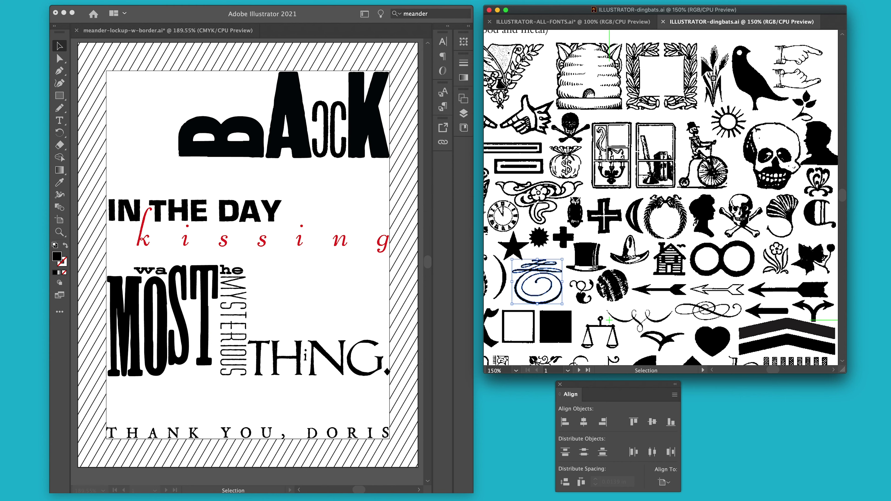
key(a)
key(super+minus)
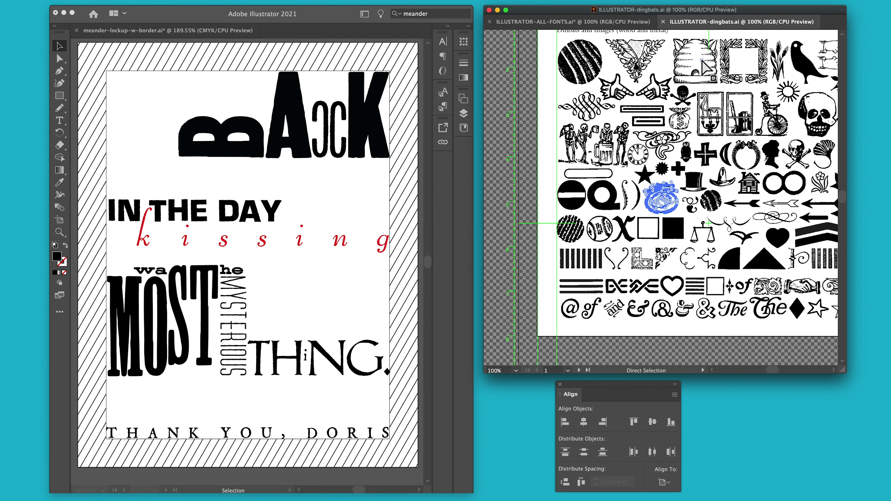
key(v)
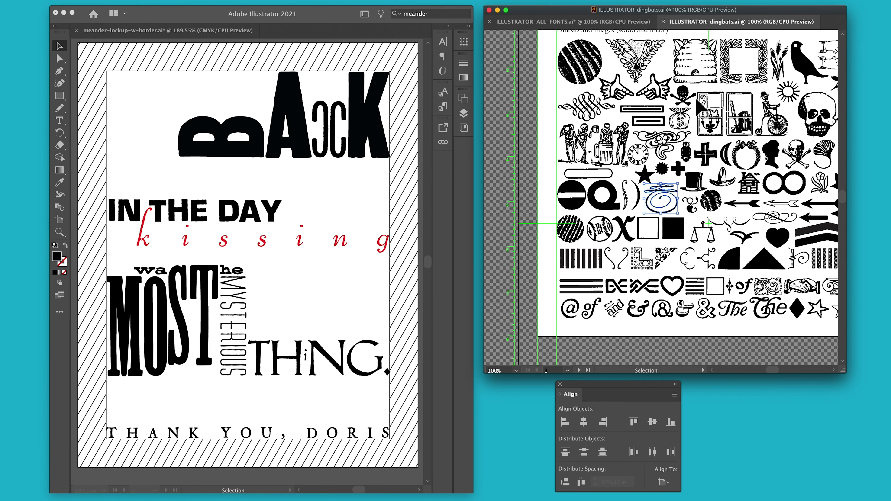
drag(696, 99, 680, 110)
key(super+z)
scroll(704, 358, right, 3)
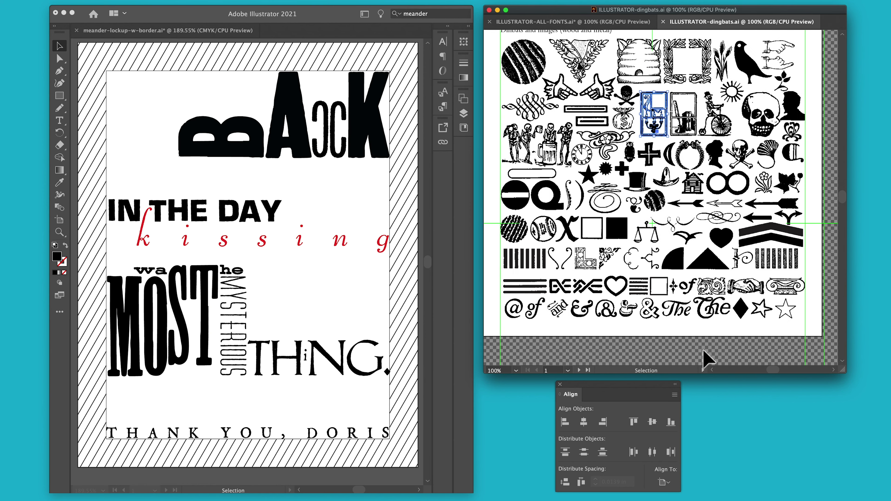
scroll(704, 358, down, 2)
scroll(704, 358, up, 2)
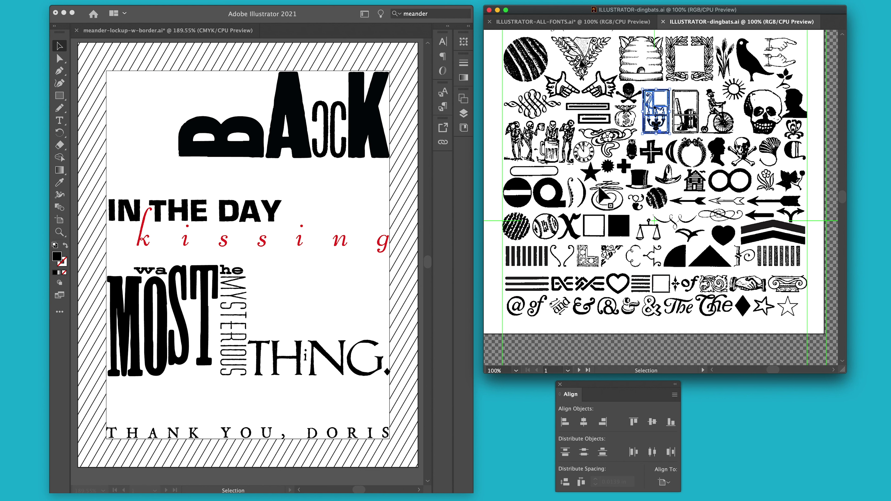
Copy the spiral flourish from the dingbats into the lockup and place it directly below the letters OST of MOST
click(611, 197)
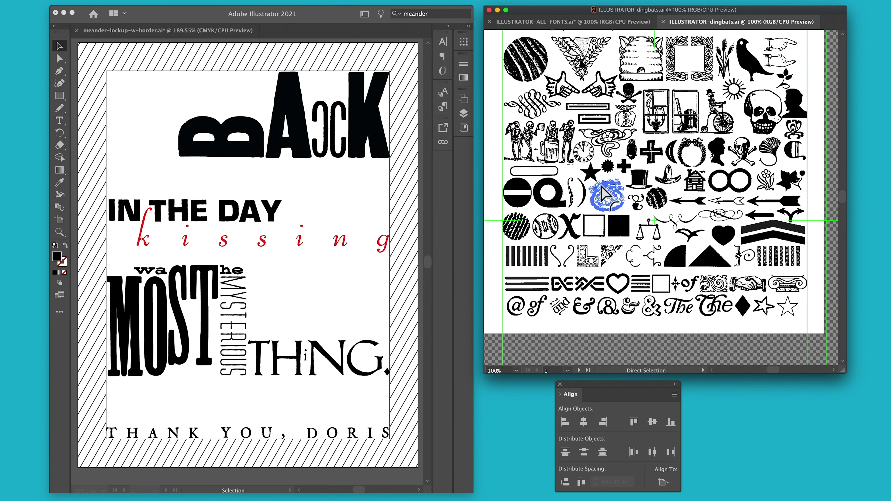
click(373, 272)
key(super+v)
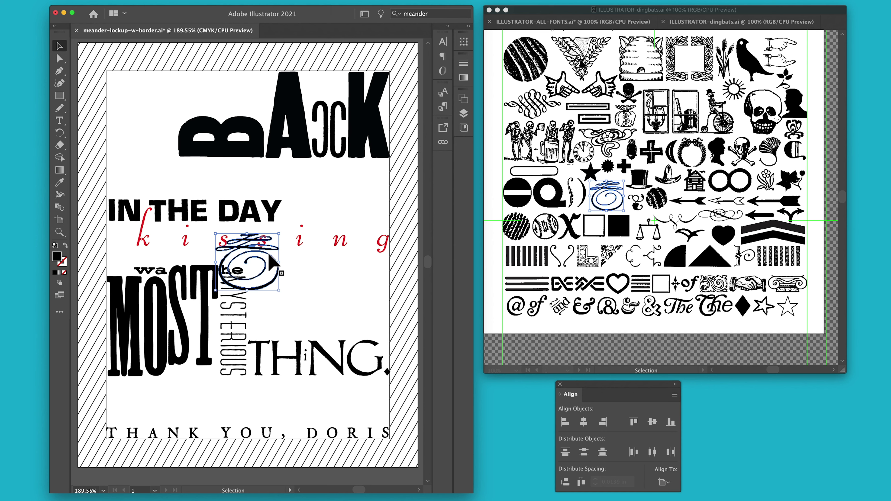
drag(273, 251, 215, 385)
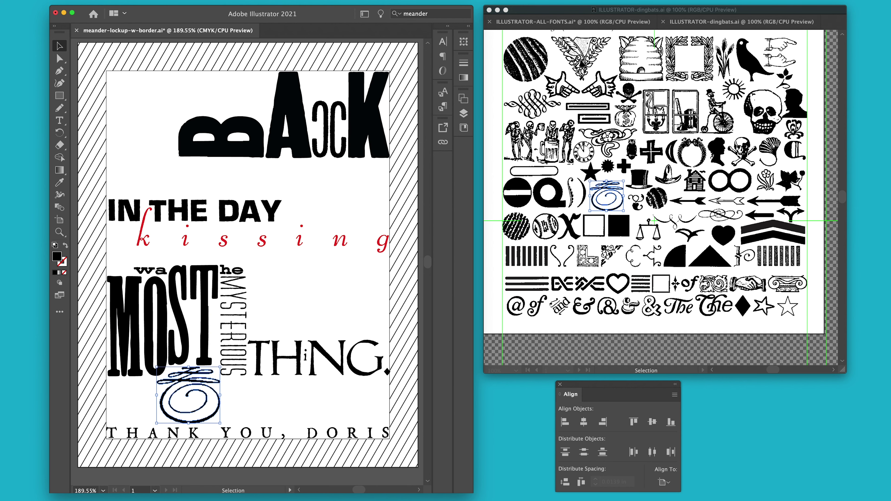
Fill the spiral flourish with the CMYK Red swatch
click(198, 0)
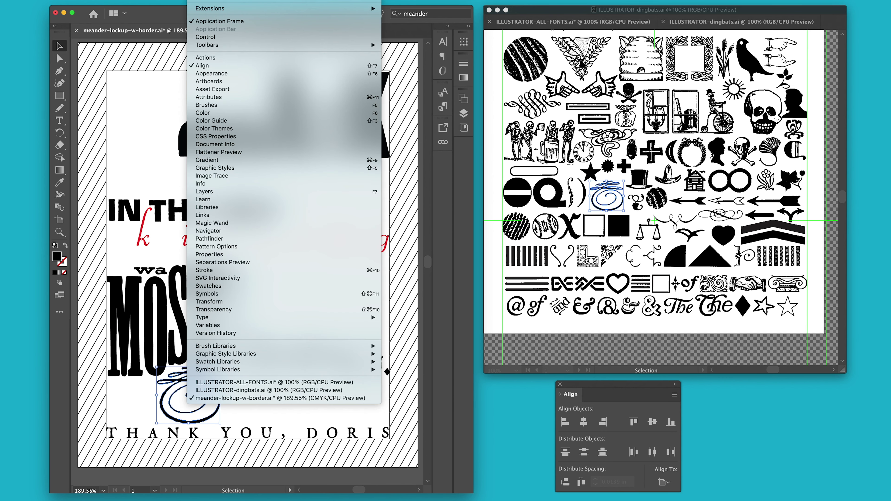
click(210, 286)
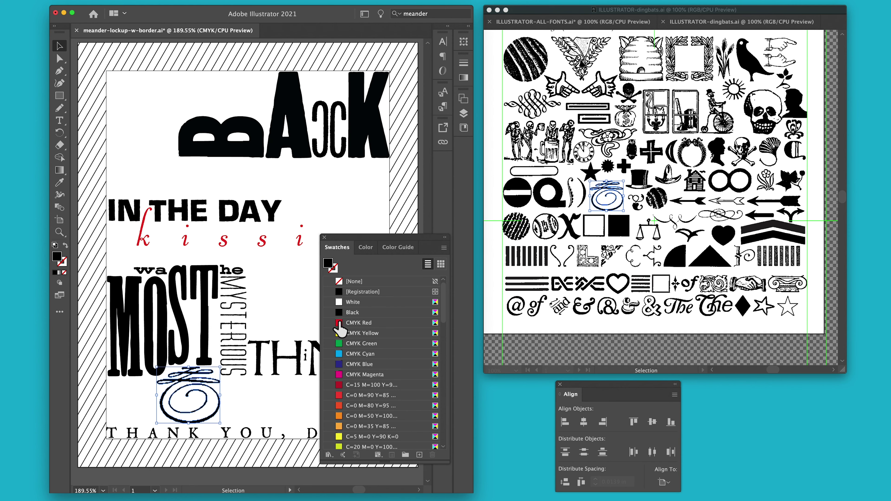
click(339, 323)
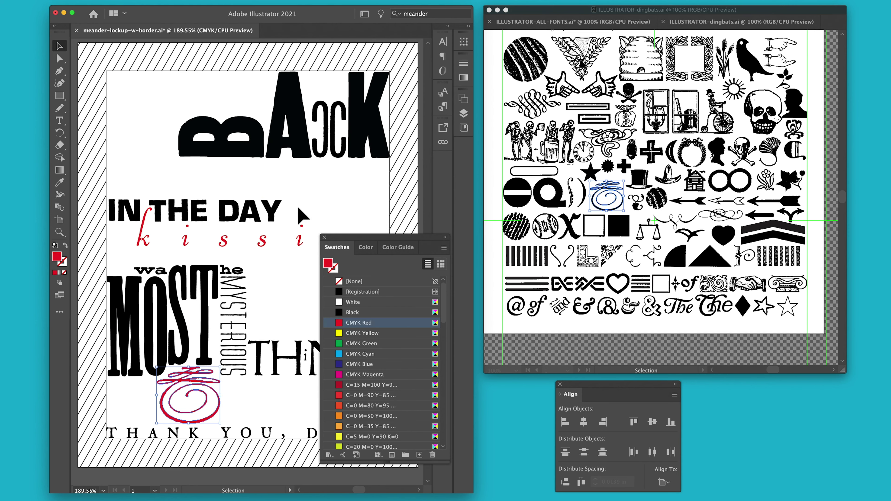
click(324, 238)
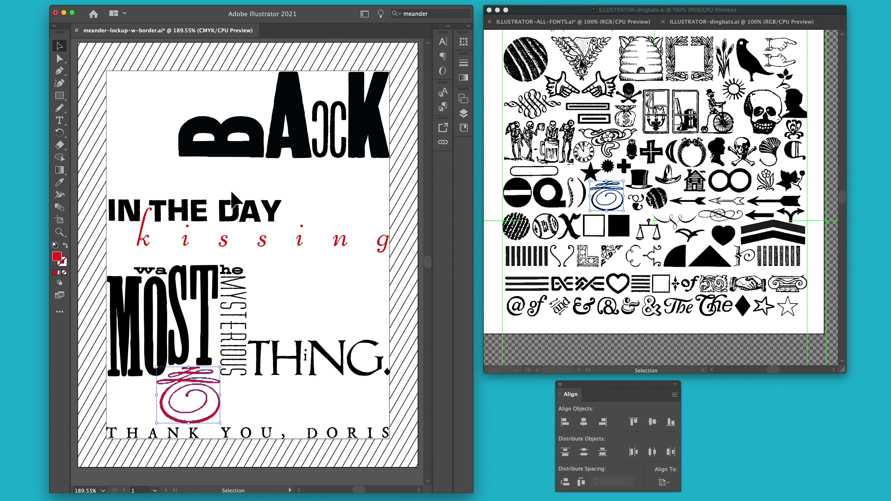
click(198, 184)
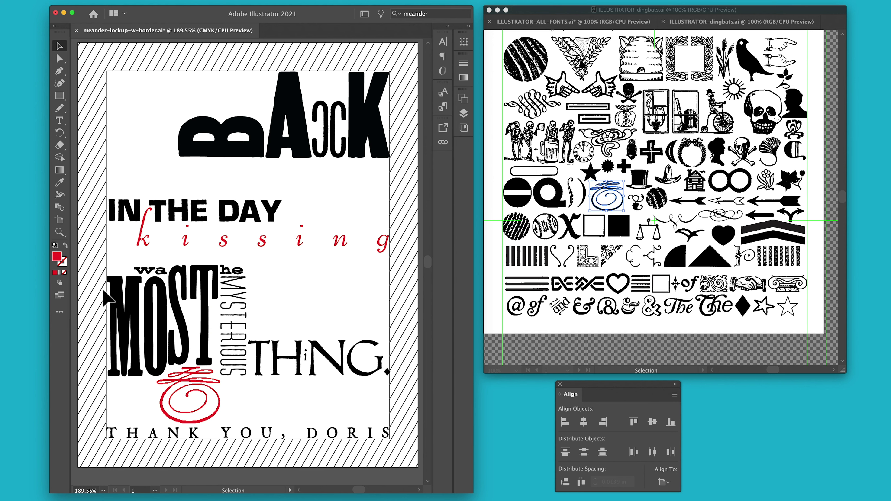
Nudge the MOST MYSTERIOUS THiNG. block and the red flourish up together, away from the THANK YOU line
drag(94, 256, 400, 421)
key(Up)
key(Up)
key(Up)
key(Up)
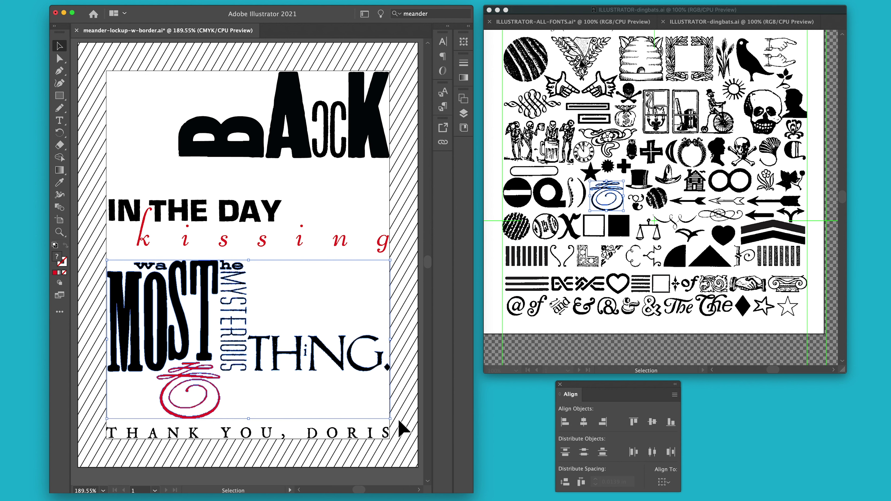
key(Up)
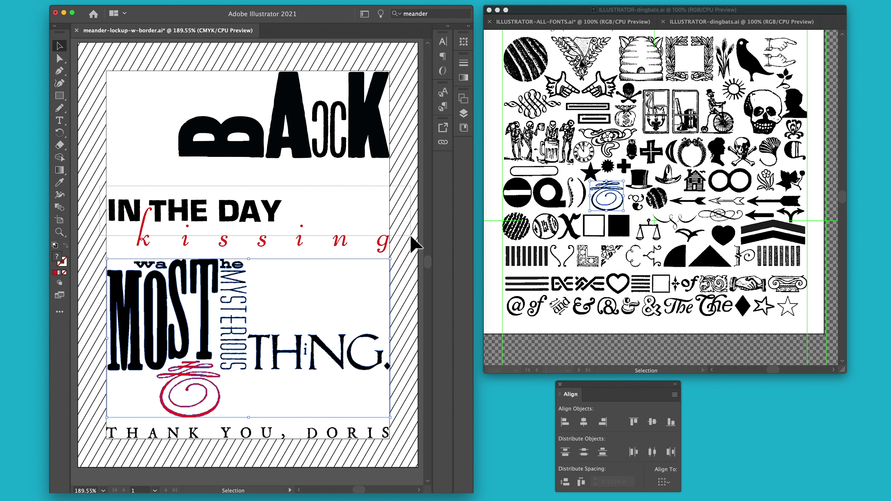
Nudge the IN THE DAY and kissing lines slightly up to even out the spacing above MOST
click(402, 252)
key(Up)
key(Up)
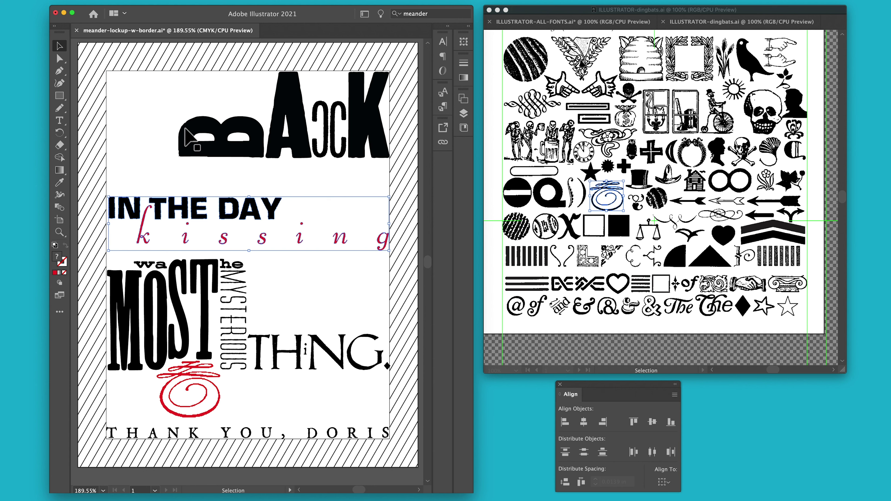
click(179, 168)
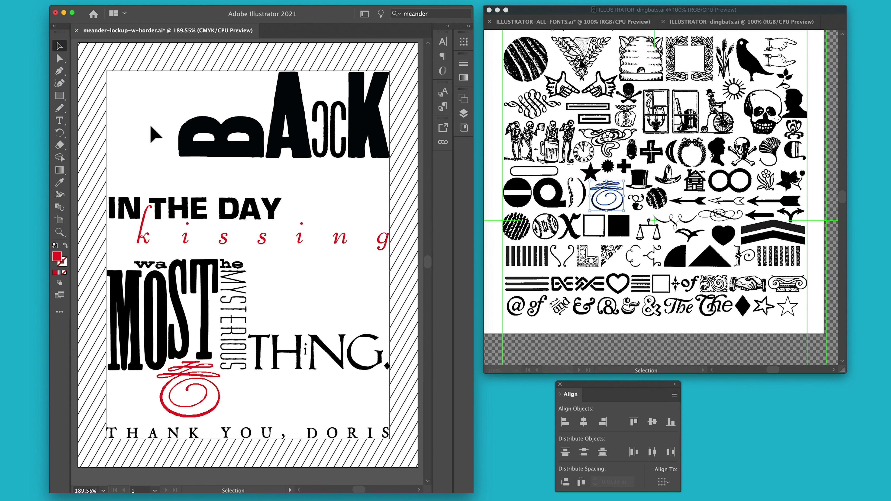